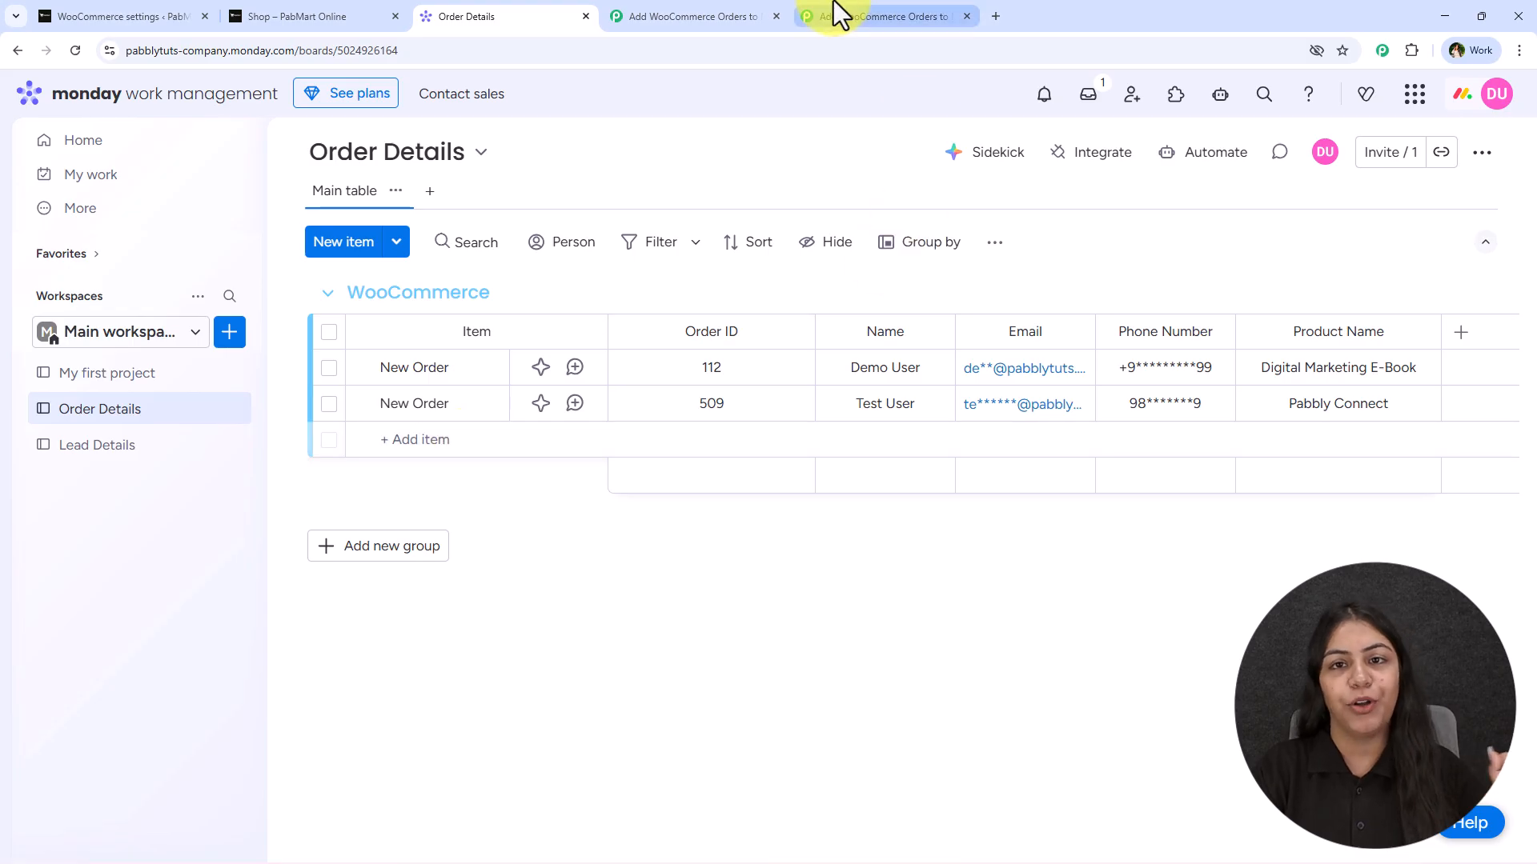
# - Look over the finished WooCommerce to Monday.com workflow and the blank workflow in Pabbly Connect
pyautogui.click(720, 16)
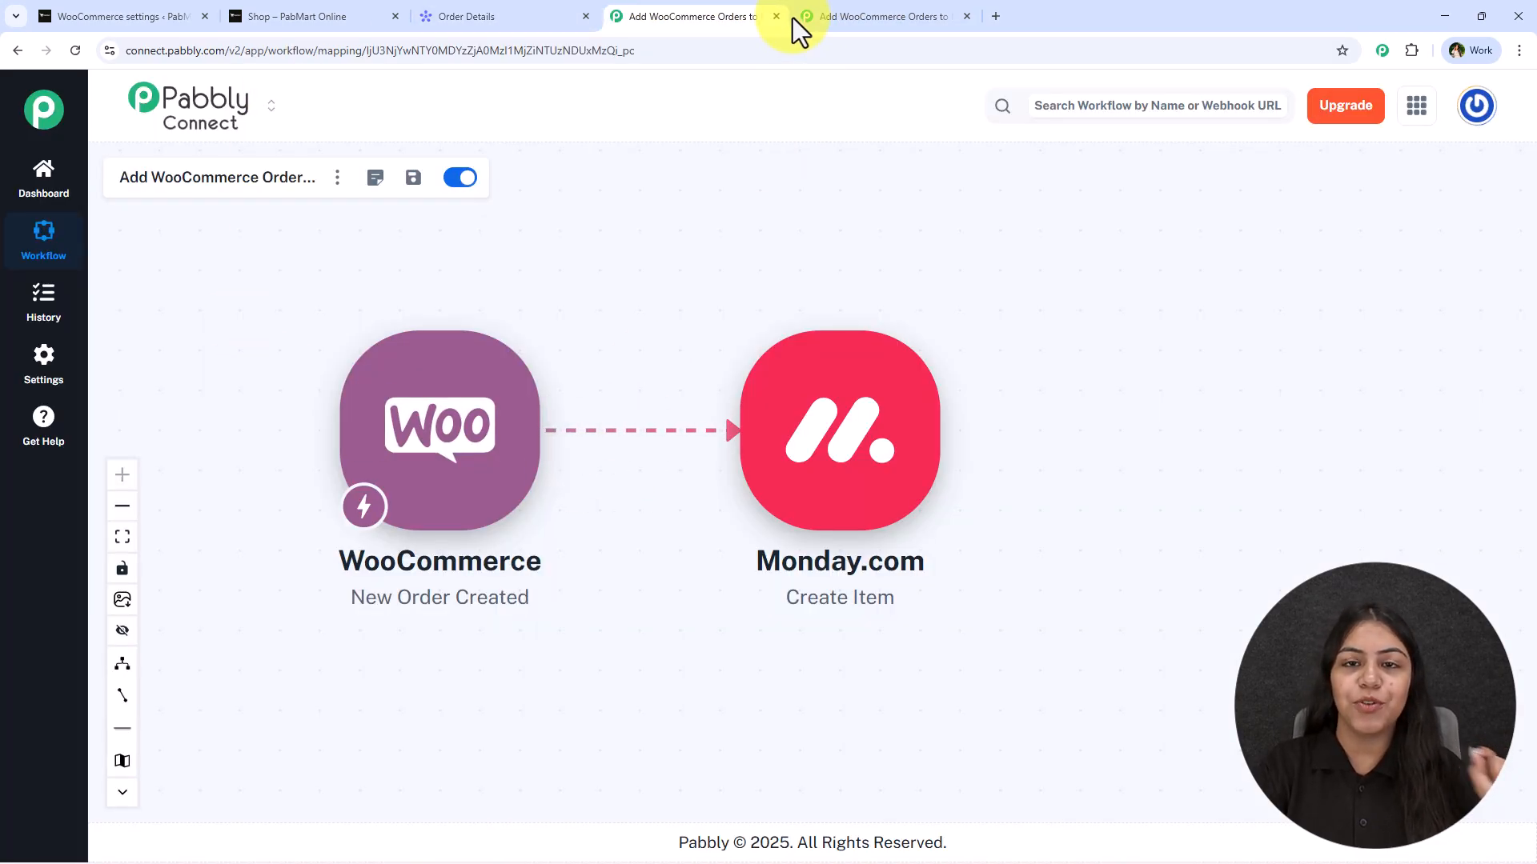
pyautogui.click(898, 16)
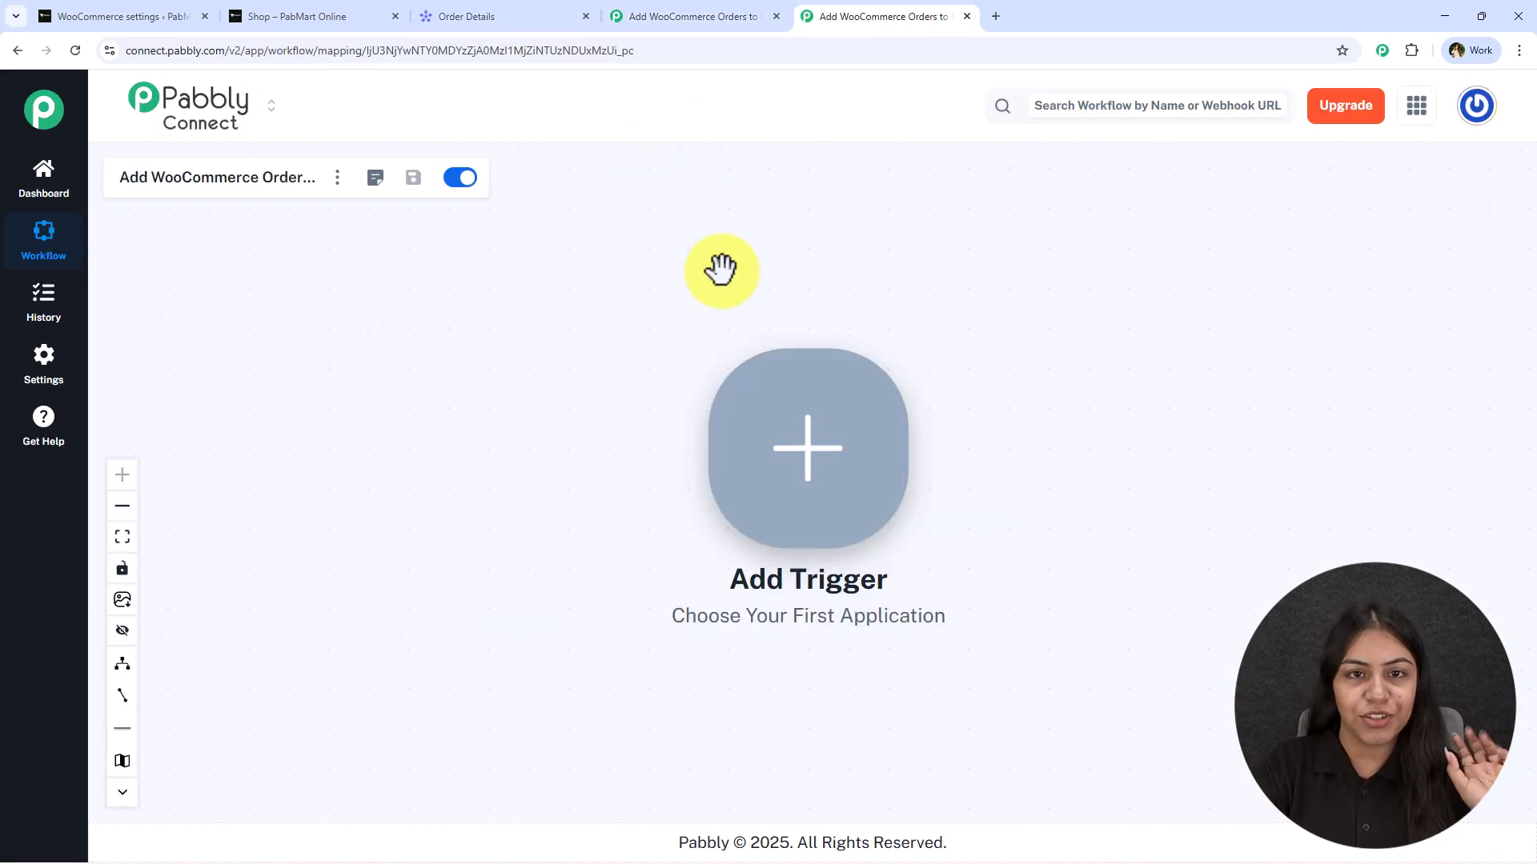
pyautogui.click(655, 14)
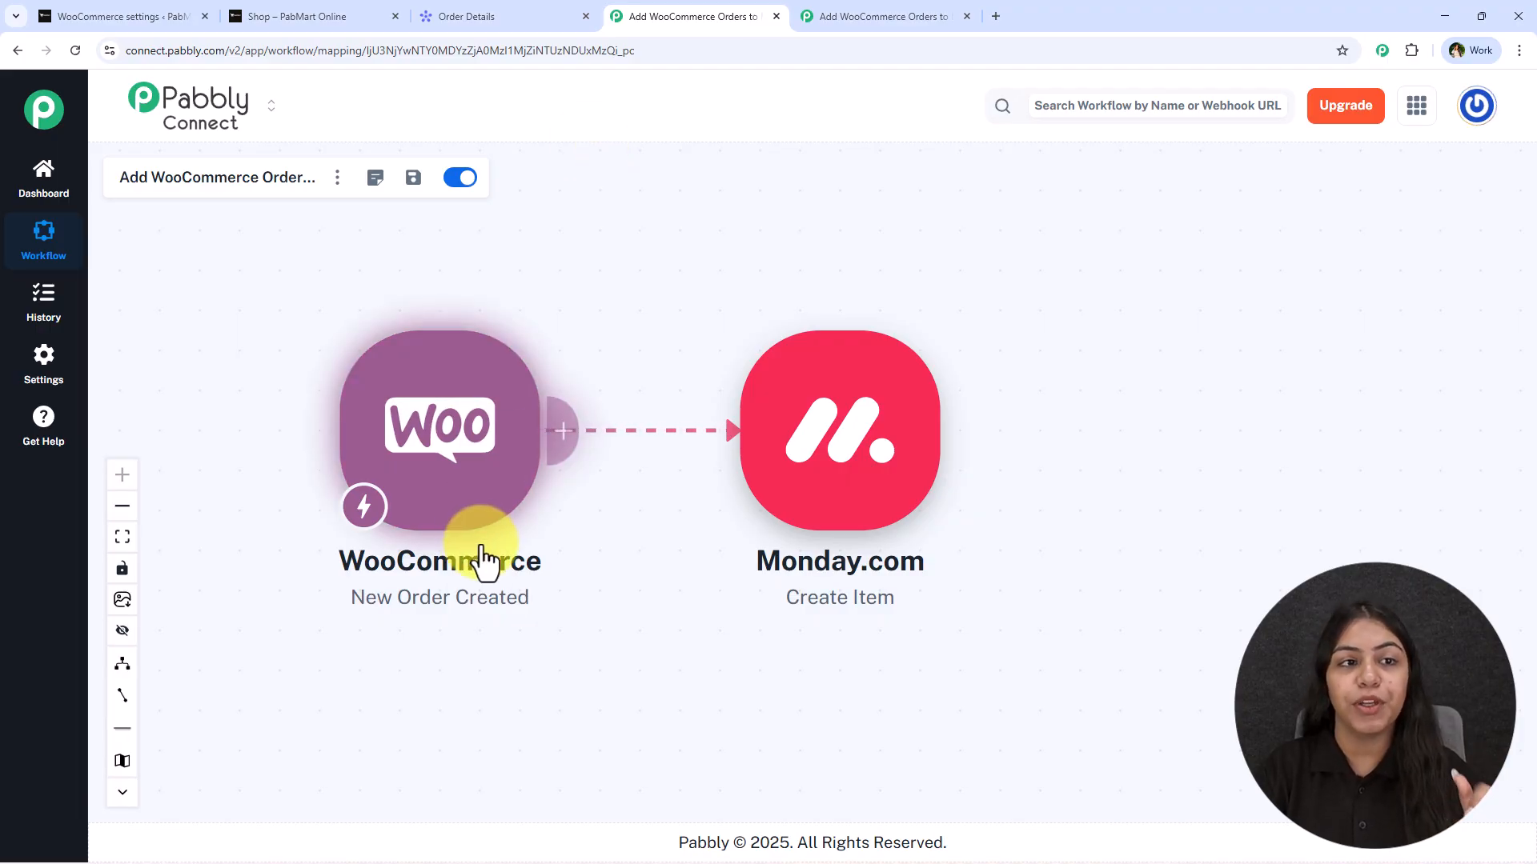
# - Switch to the PabMart Online shop and add SonicWave Pro Wireless Headphones to the cart
pyautogui.click(247, 4)
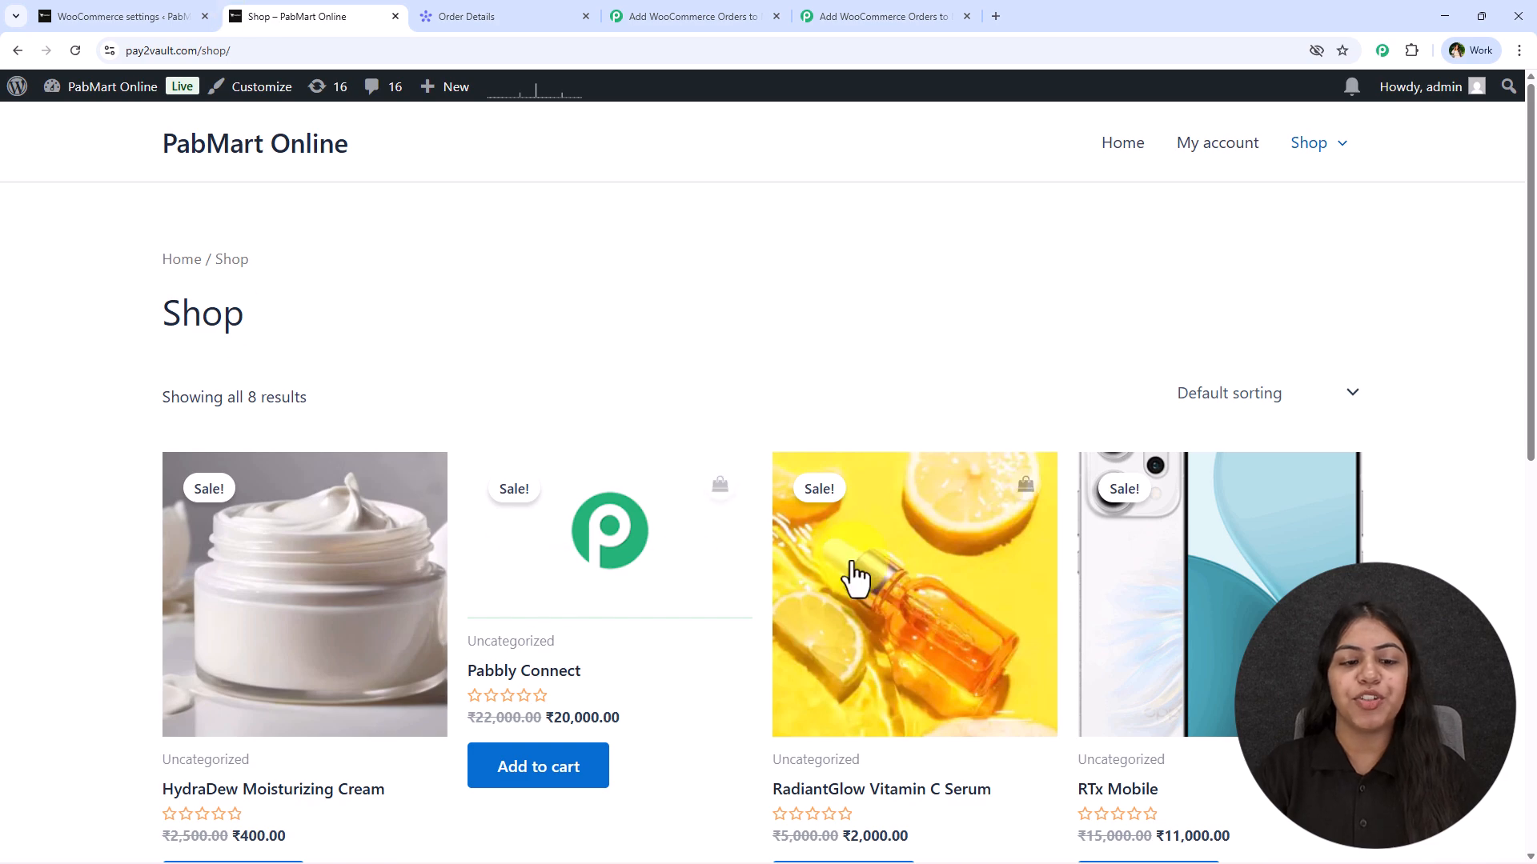
pyautogui.scroll(-9, 851, 576)
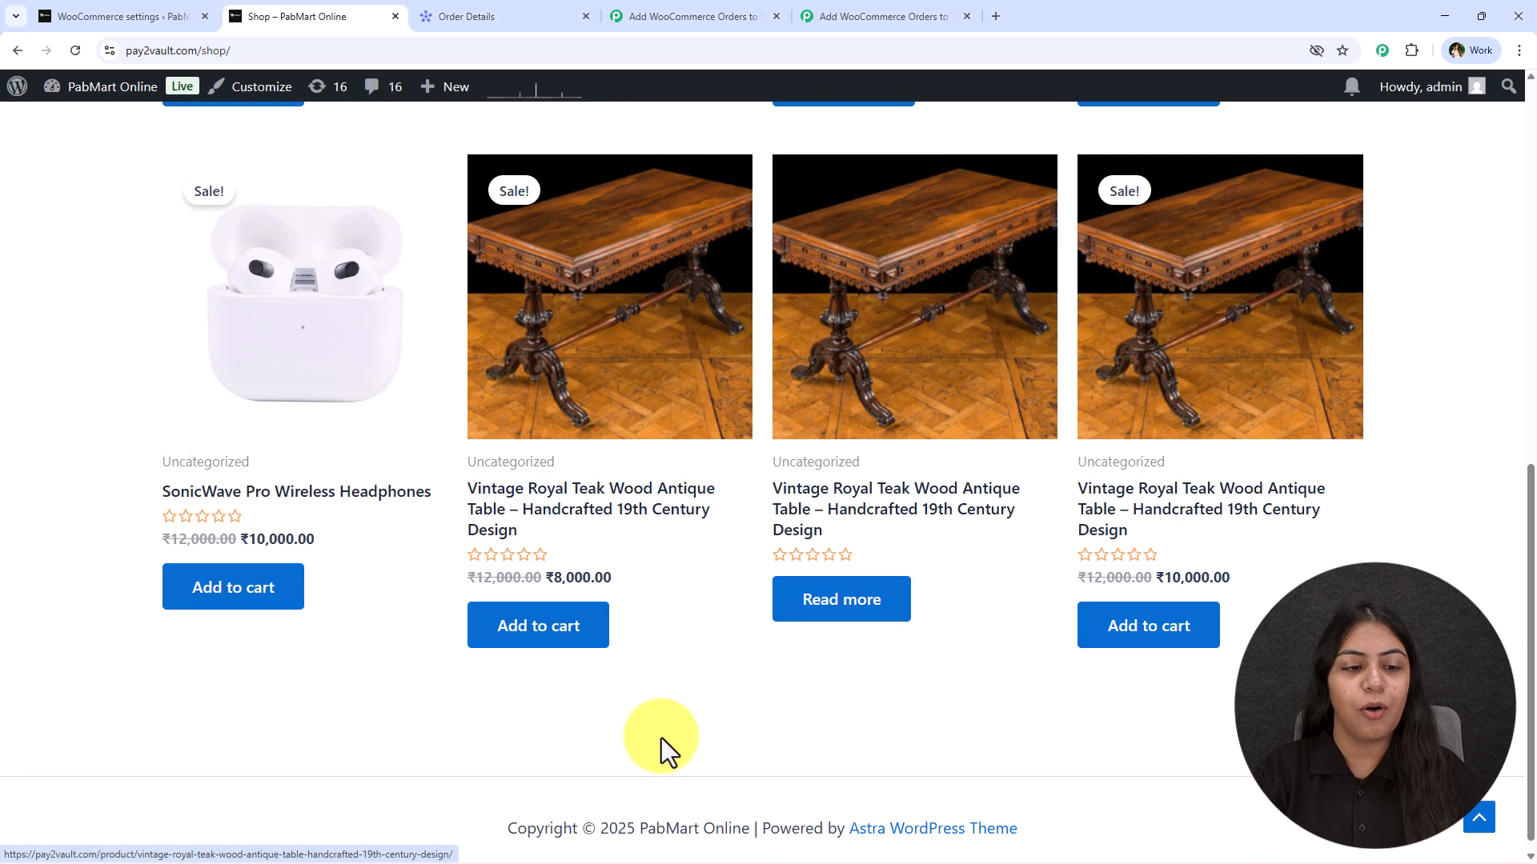
pyautogui.scroll(3, 291, 549)
pyautogui.scroll(-3, 387, 457)
pyautogui.click(267, 610)
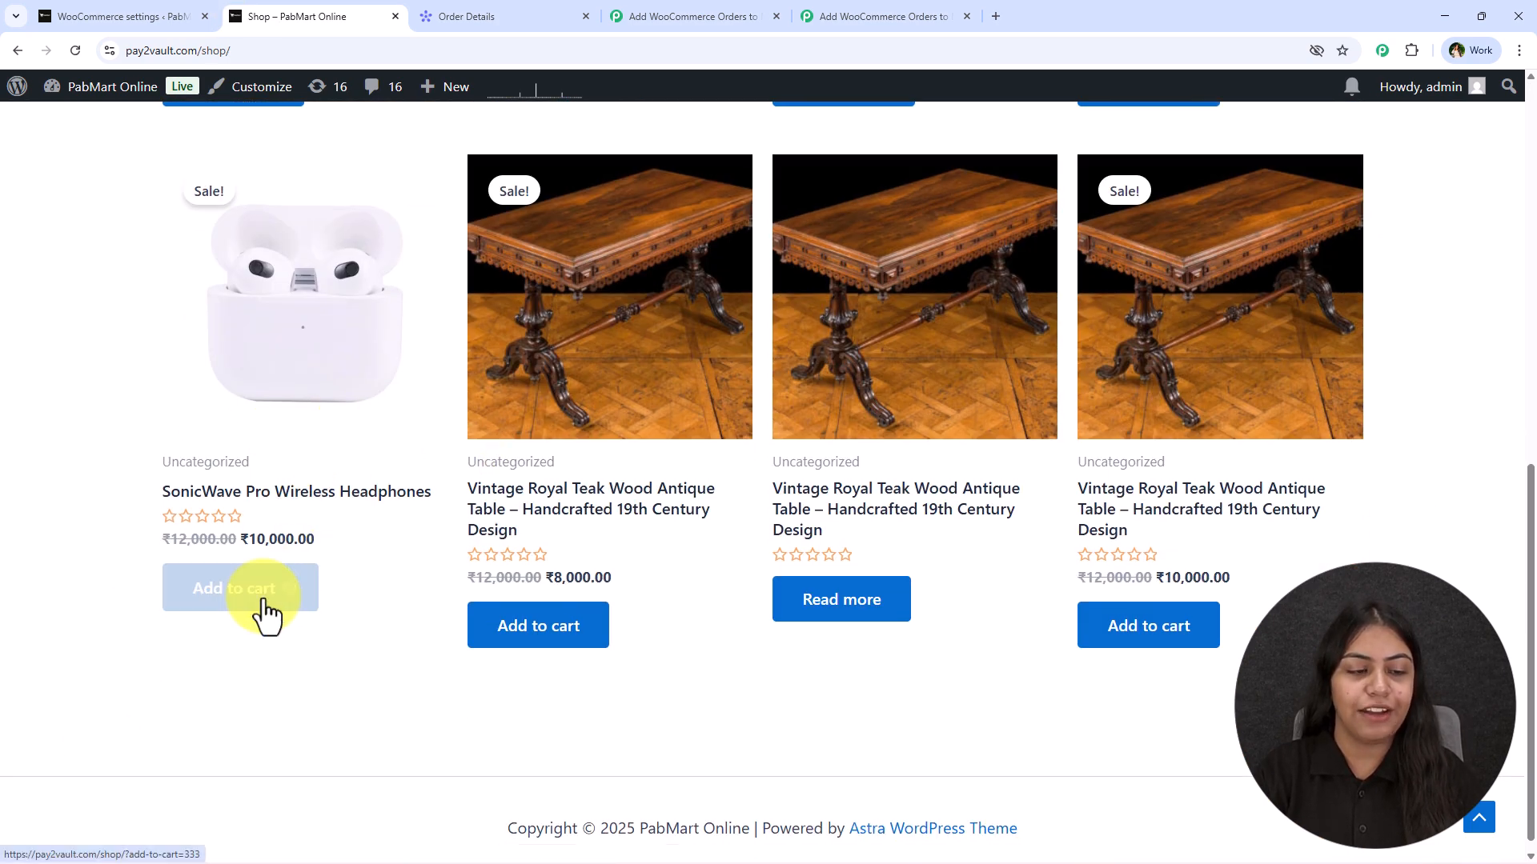
# - Open the shop's cart and proceed to checkout with the headphones
pyautogui.scroll(3, 1104, 272)
pyautogui.scroll(6, 1113, 240)
pyautogui.moveTo(1324, 144)
pyautogui.click(1313, 237)
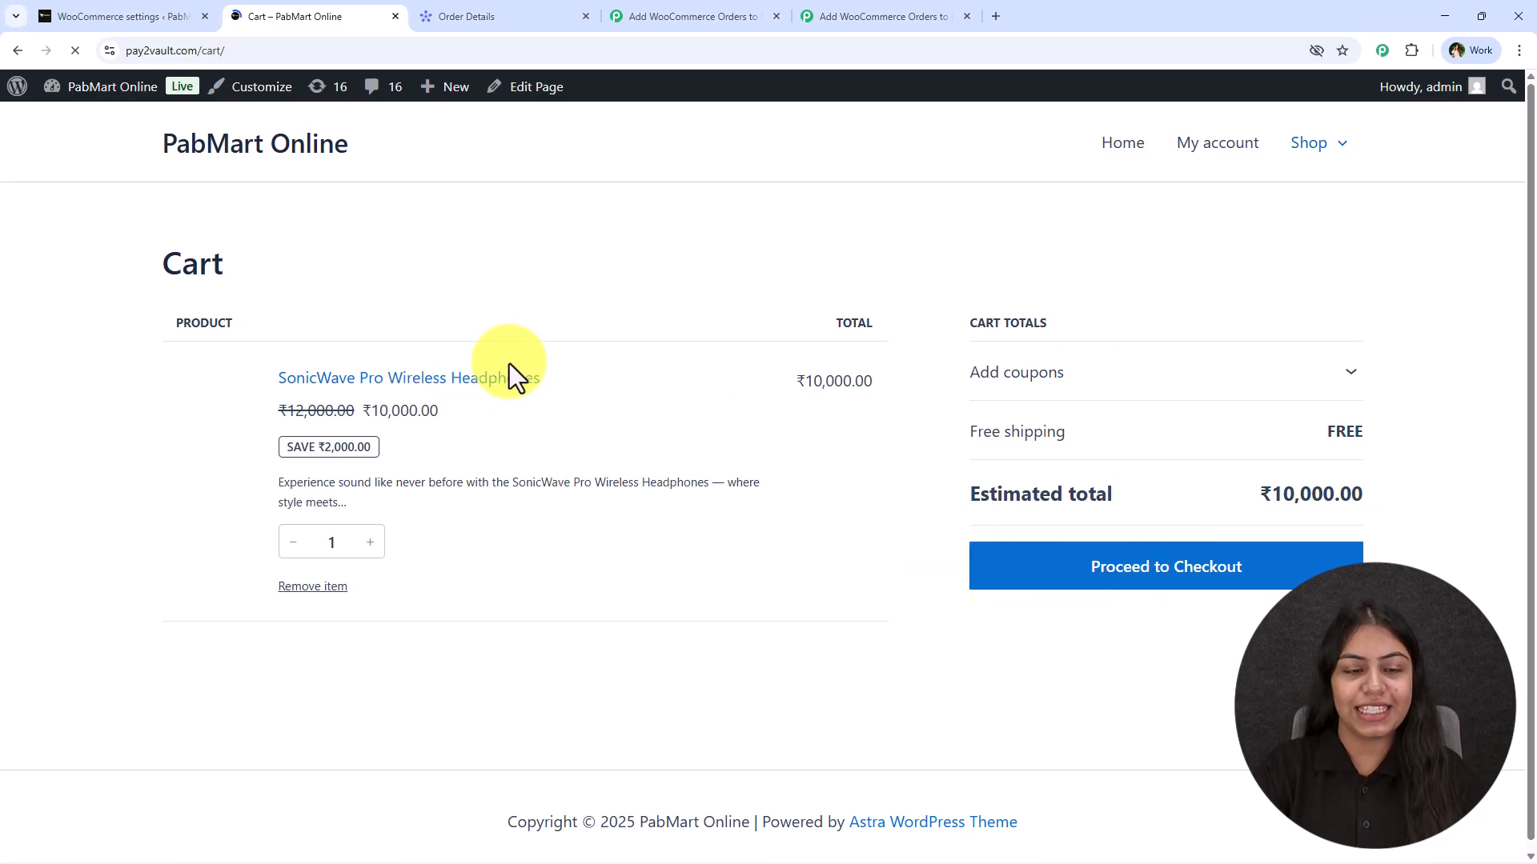
pyautogui.click(676, 16)
pyautogui.click(296, 16)
pyautogui.click(1160, 564)
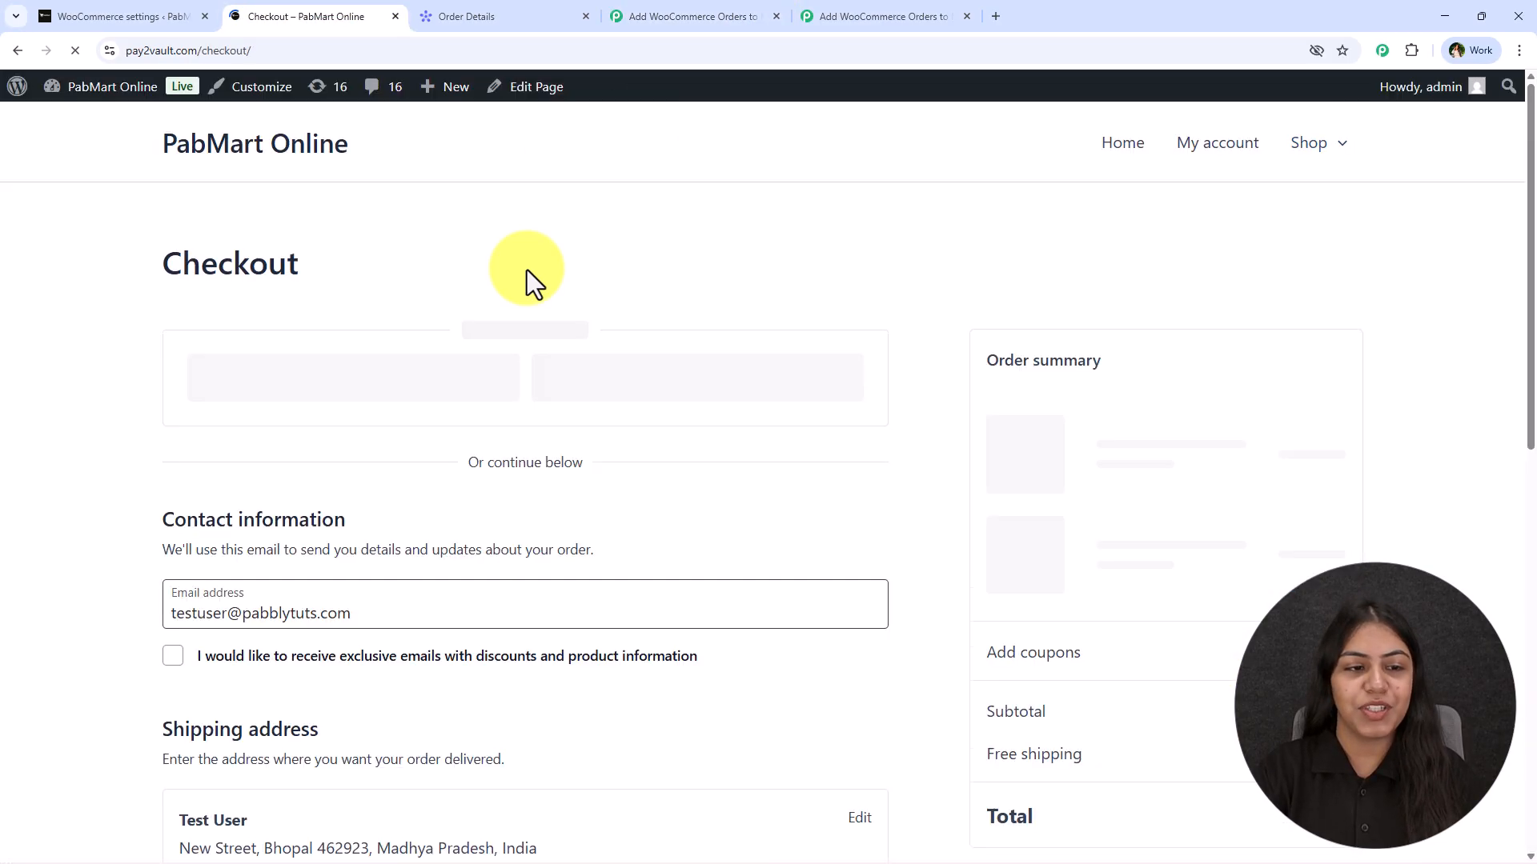
# - Replace the beginning of the contact email on the checkout form to enter the test customer's new email address
pyautogui.scroll(-3, 309, 339)
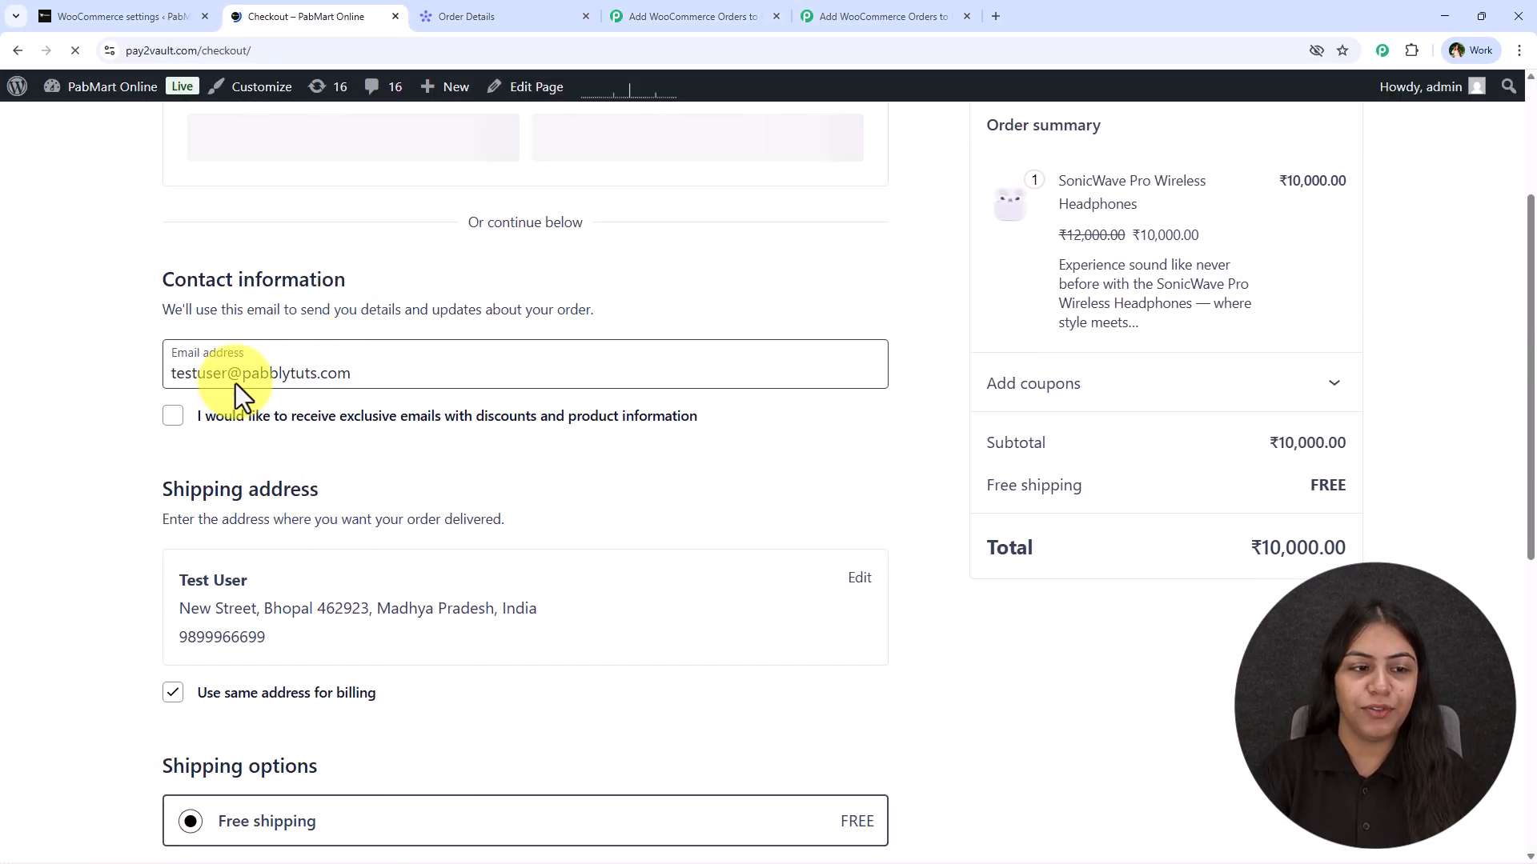
pyautogui.scroll(3, 309, 667)
pyautogui.scroll(-1, 472, 641)
pyautogui.moveTo(221, 365); pyautogui.dragTo(175, 364)
pyautogui.click(202, 370)
pyautogui.press('BackSpace')
pyautogui.press('BackSpace')
pyautogui.press('BackSpace')
pyautogui.press('BackSpace')
pyautogui.write('smart')
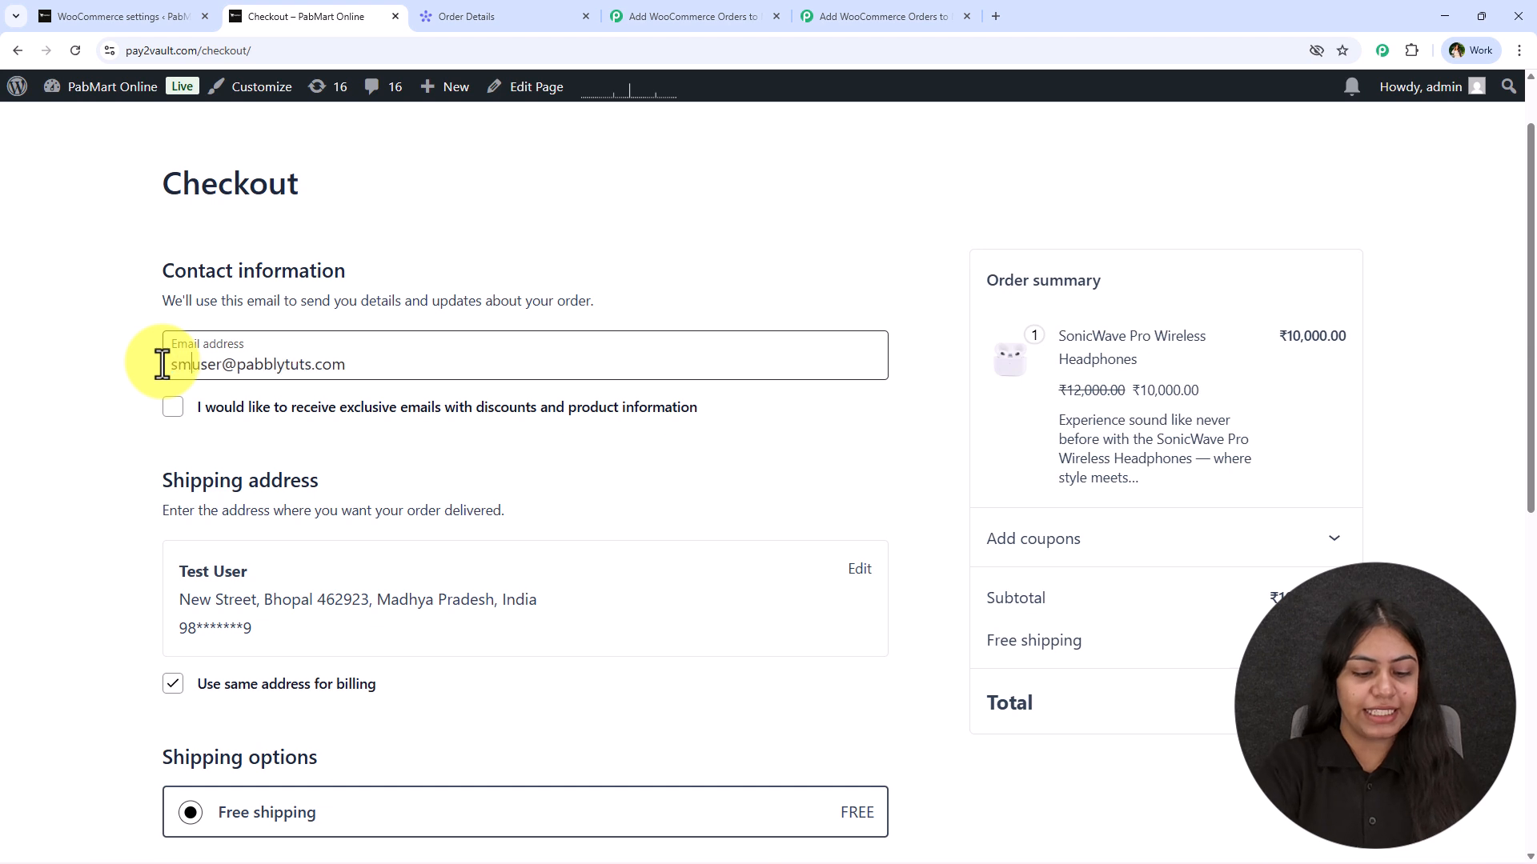
# - Edit the shipping address and enter the test customer's new first name
pyautogui.scroll(-2, 240, 416)
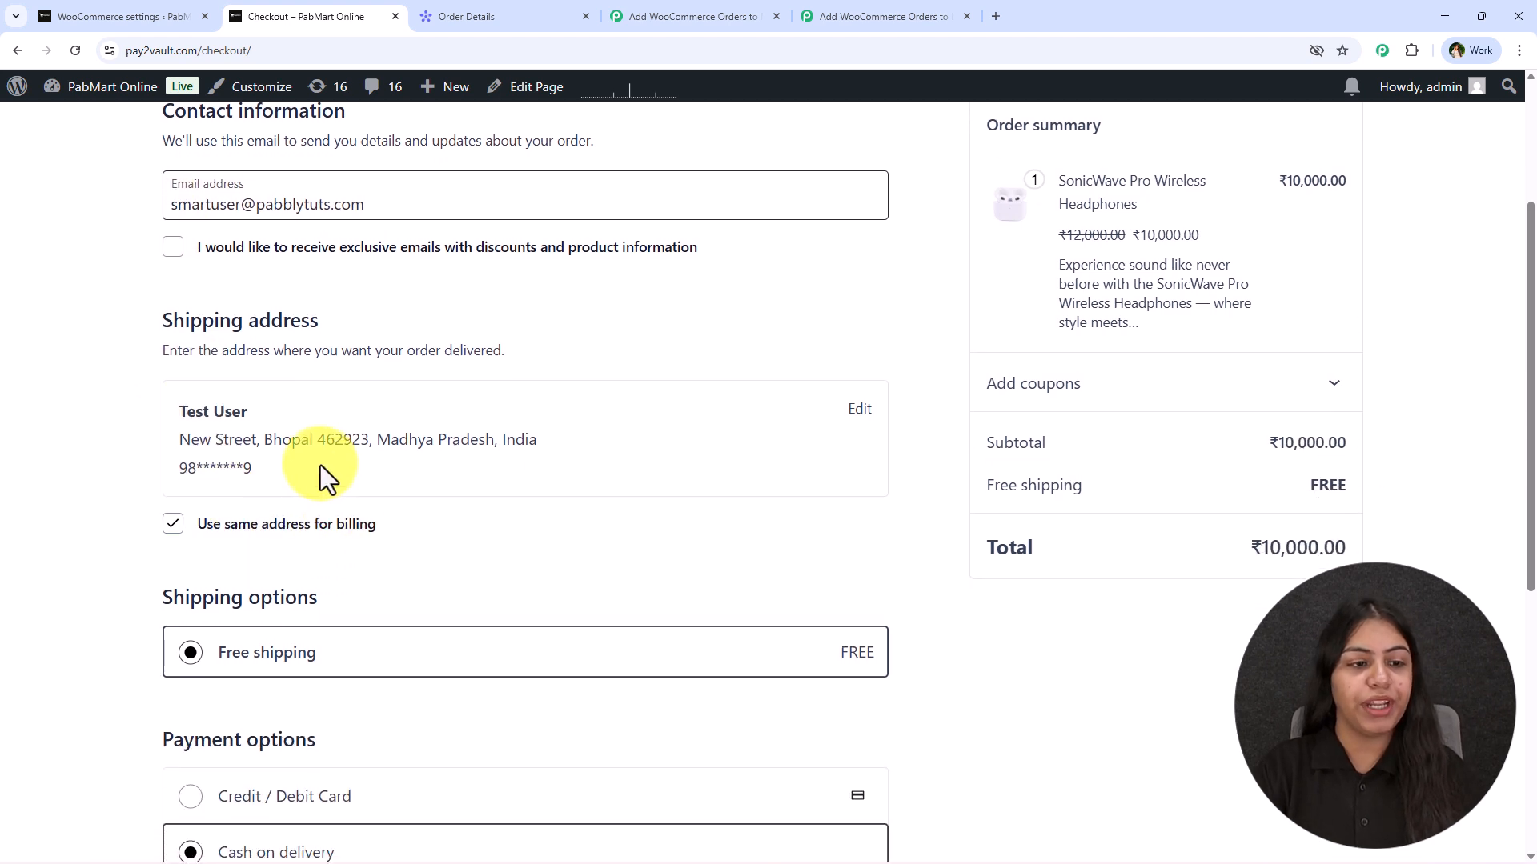
pyautogui.click(861, 410)
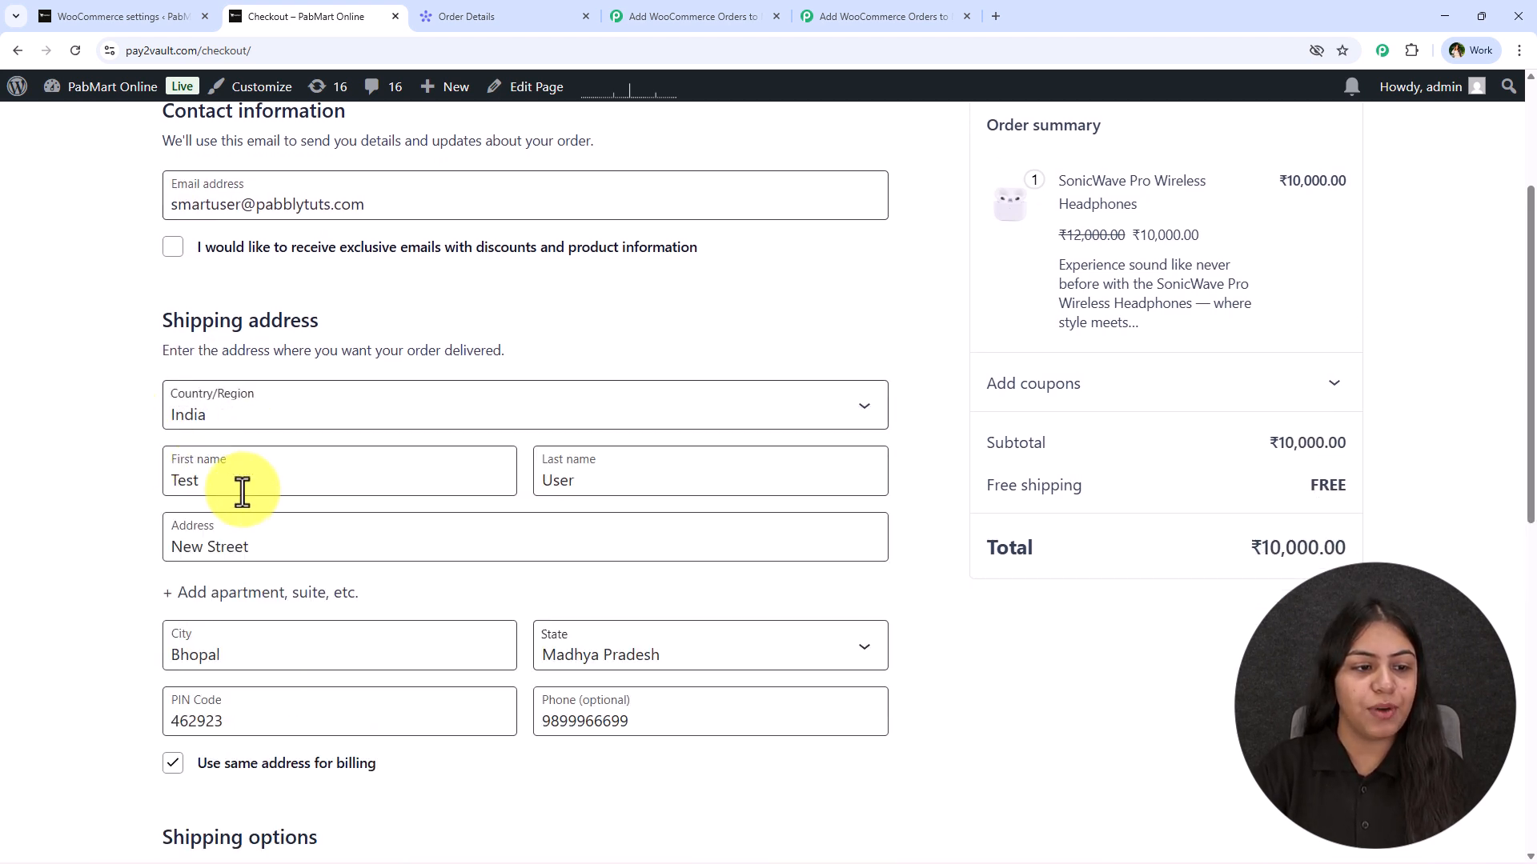
pyautogui.doubleClick(243, 489)
pyautogui.write('Smar')
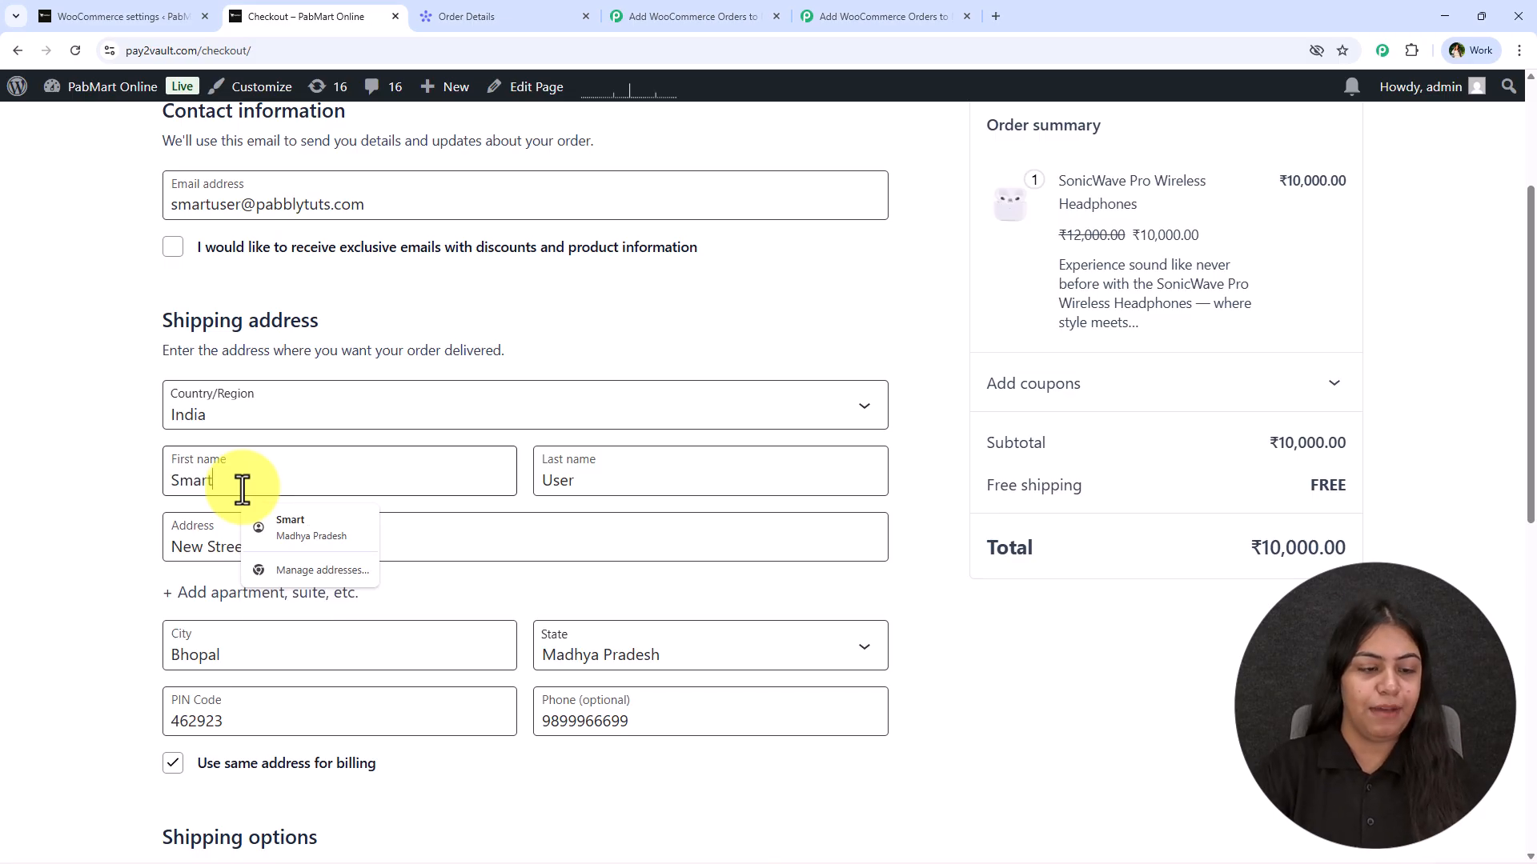
pyautogui.write('t')
# - Place the order with free shipping and cash on delivery, and review the order details and addresses
pyautogui.scroll(-8, 128, 464)
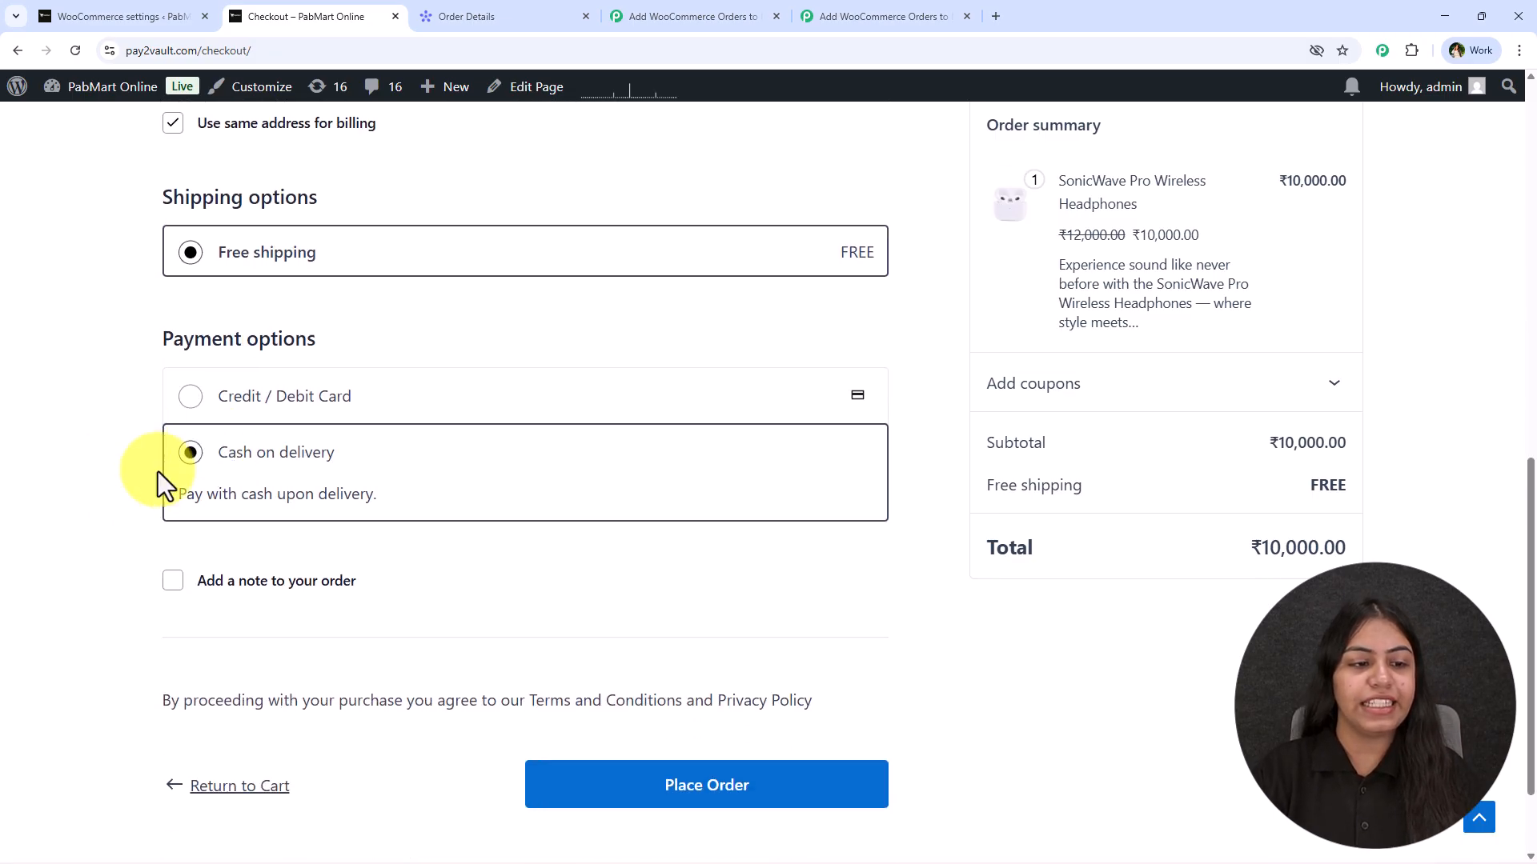
pyautogui.click(727, 810)
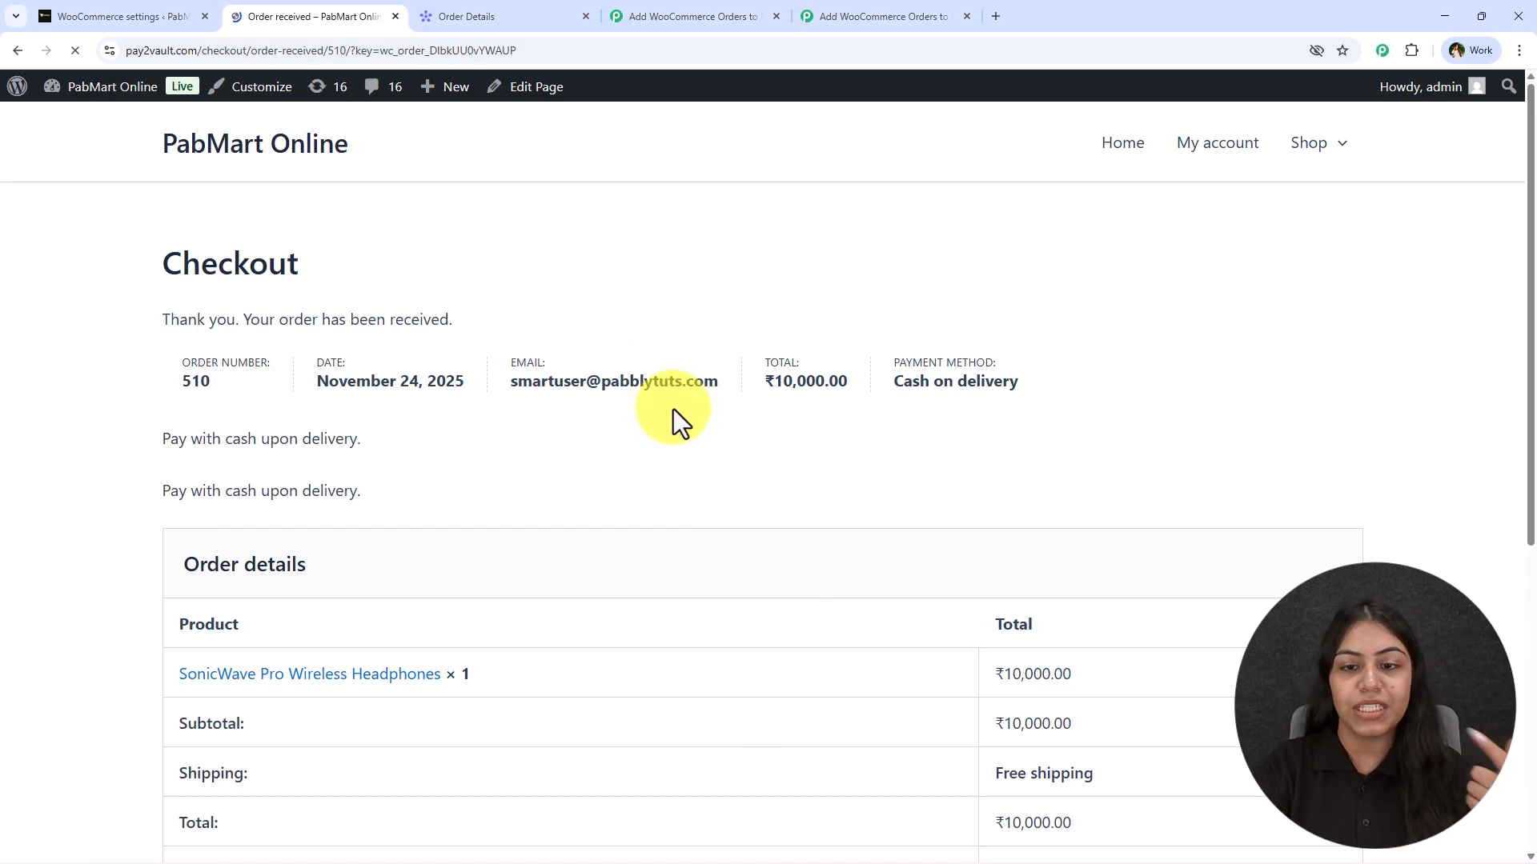
pyautogui.scroll(-3, 709, 352)
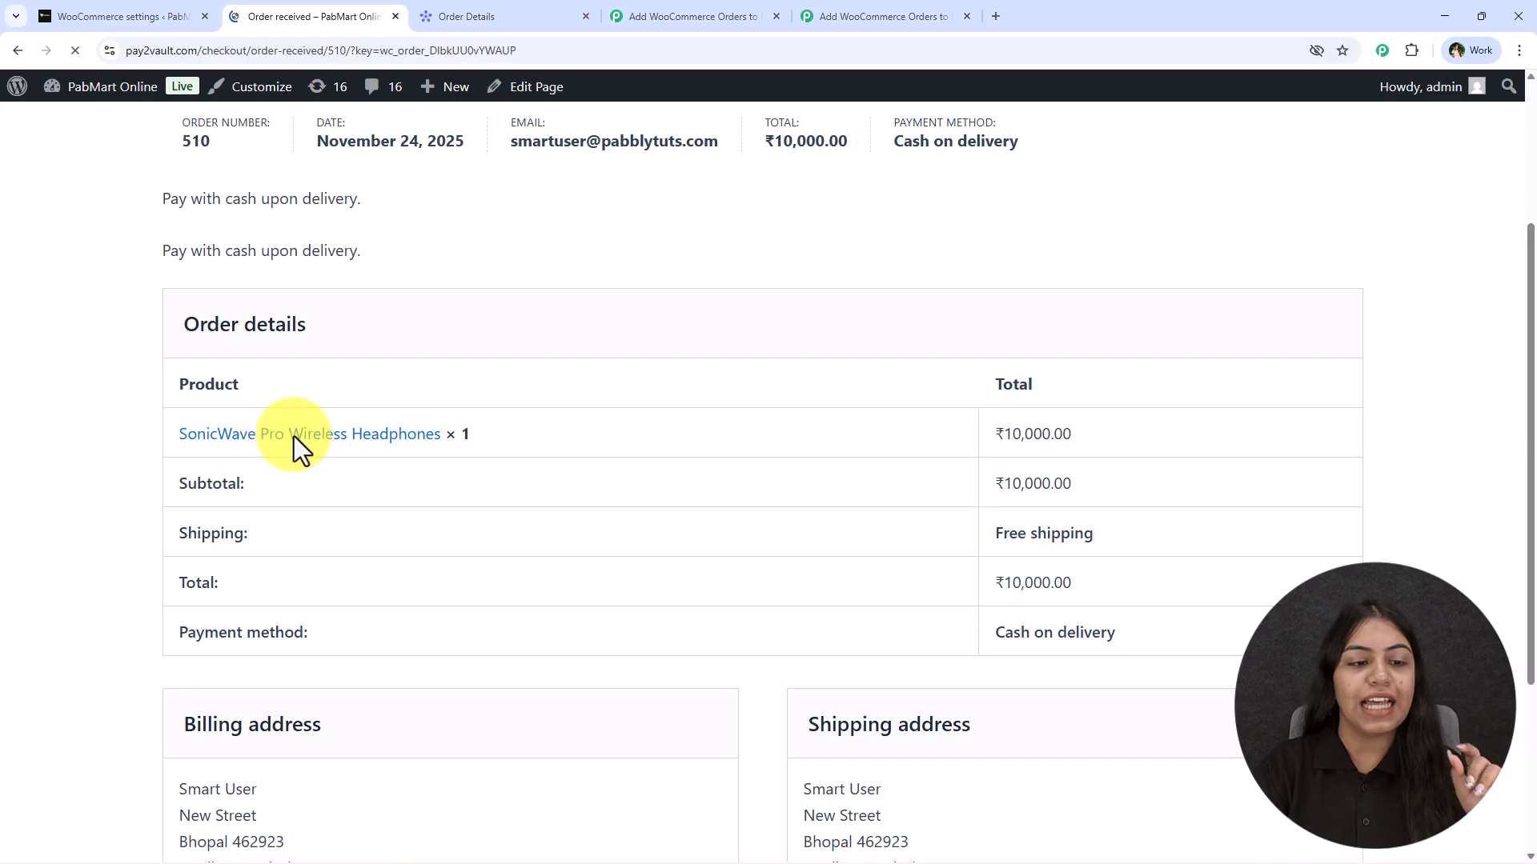
pyautogui.scroll(-3, 541, 433)
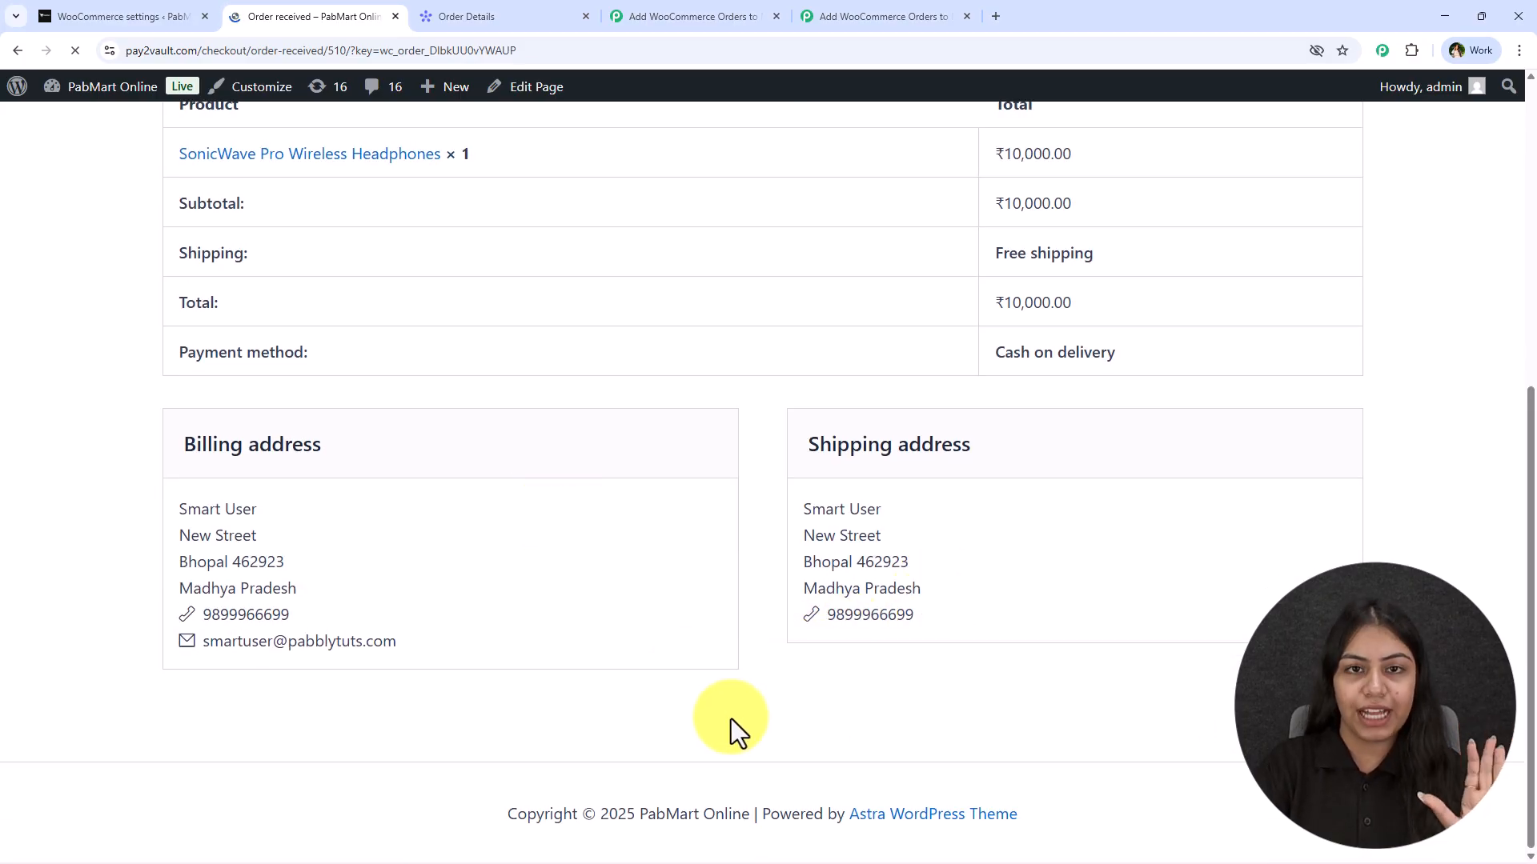
# - Switch to the Order Details board in monday.com and widen the Product Name column to fit the full product name
pyautogui.click(550, 10)
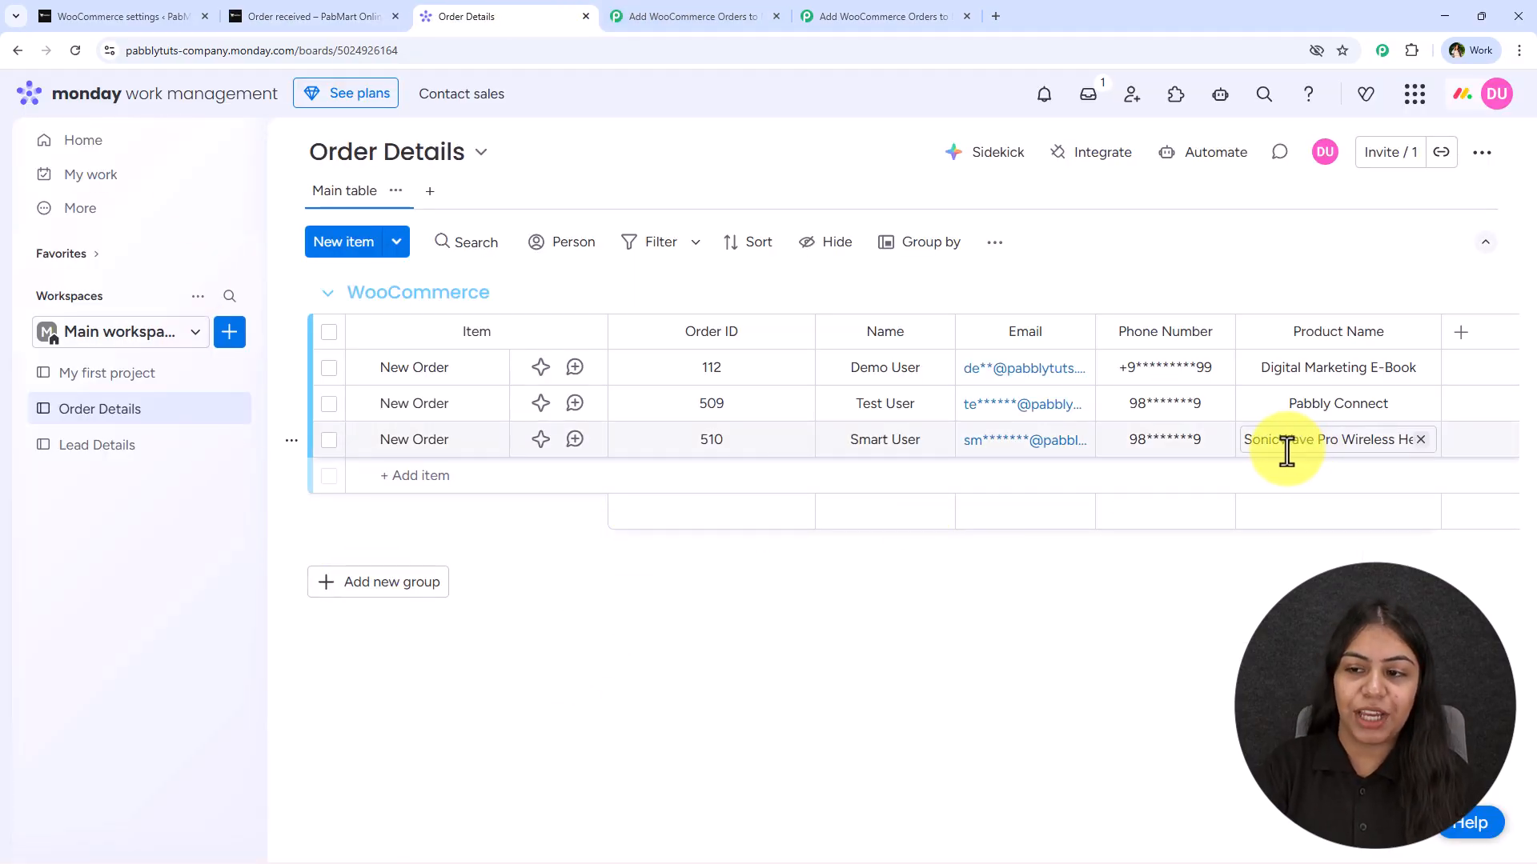
pyautogui.moveTo(1442, 335); pyautogui.dragTo(1516, 337)
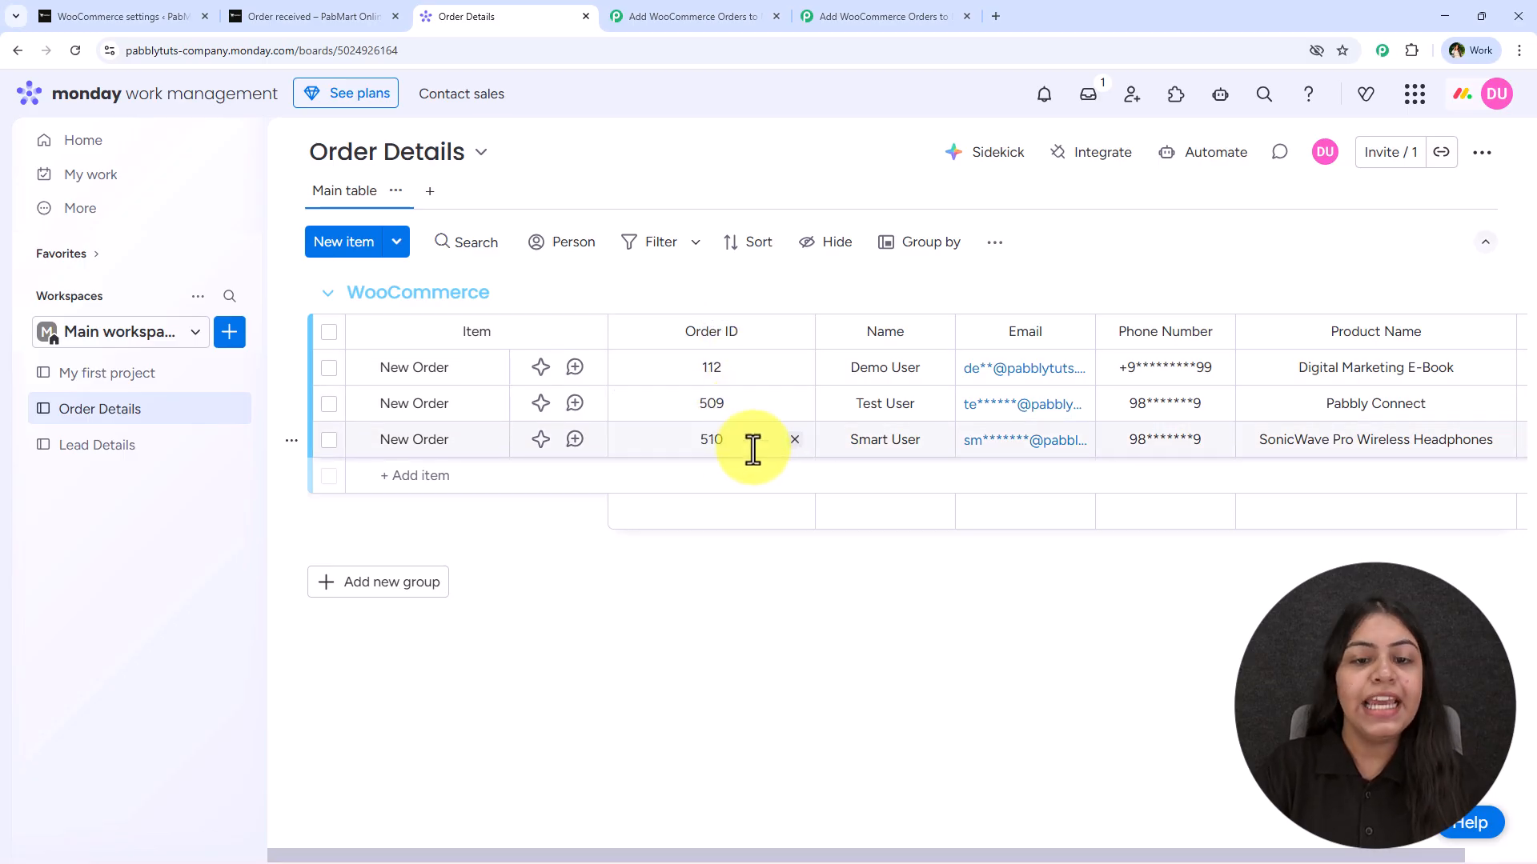
# - Compare the order confirmation page with the Order Details board, and revisit the finished and blank Pabbly Connect workflows
pyautogui.click(257, 13)
pyautogui.scroll(6, 560, 592)
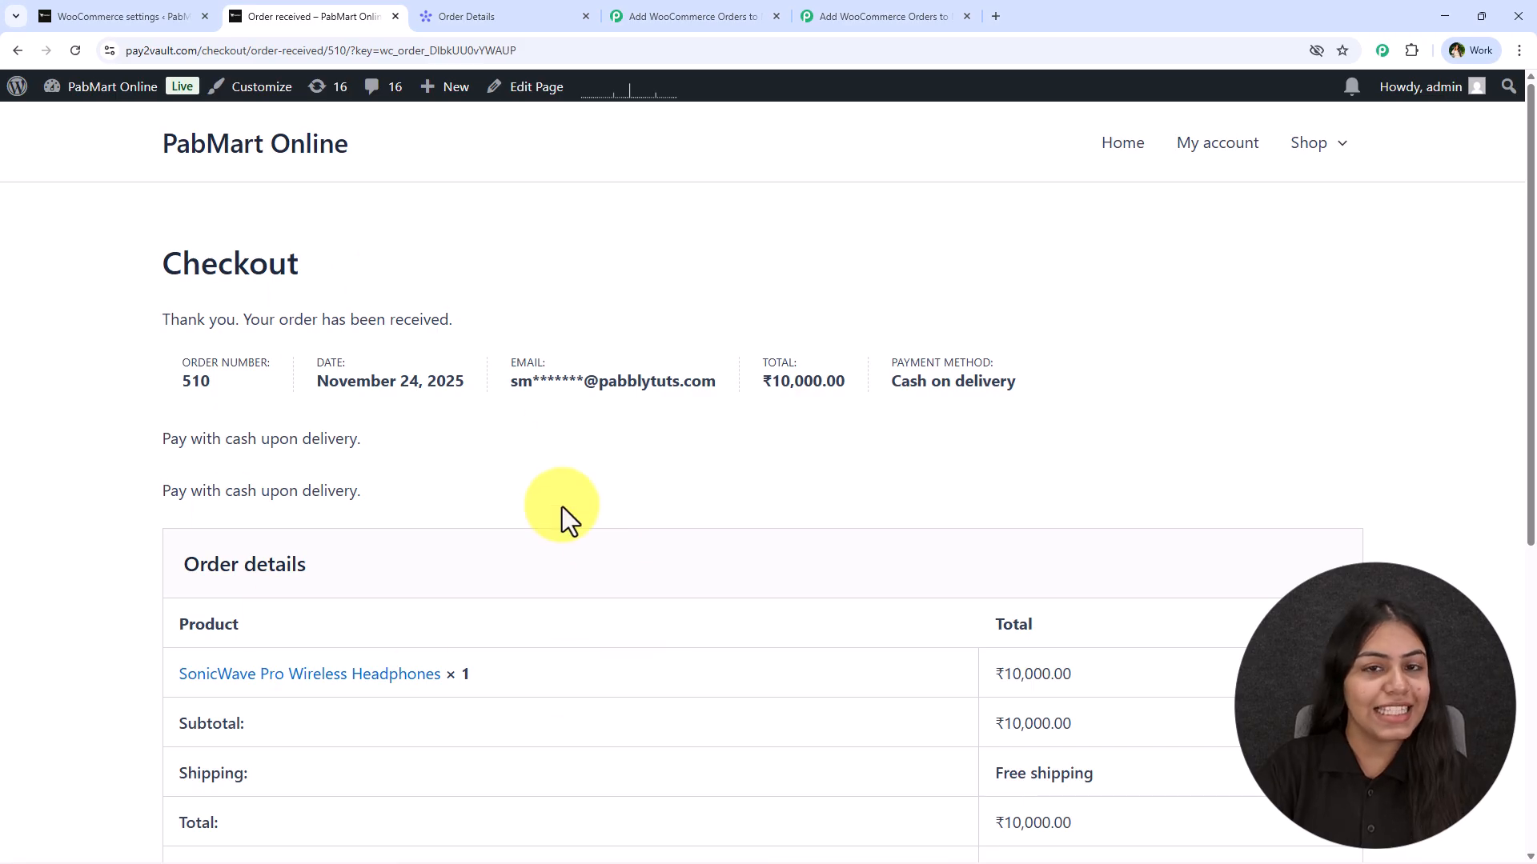
pyautogui.click(552, 16)
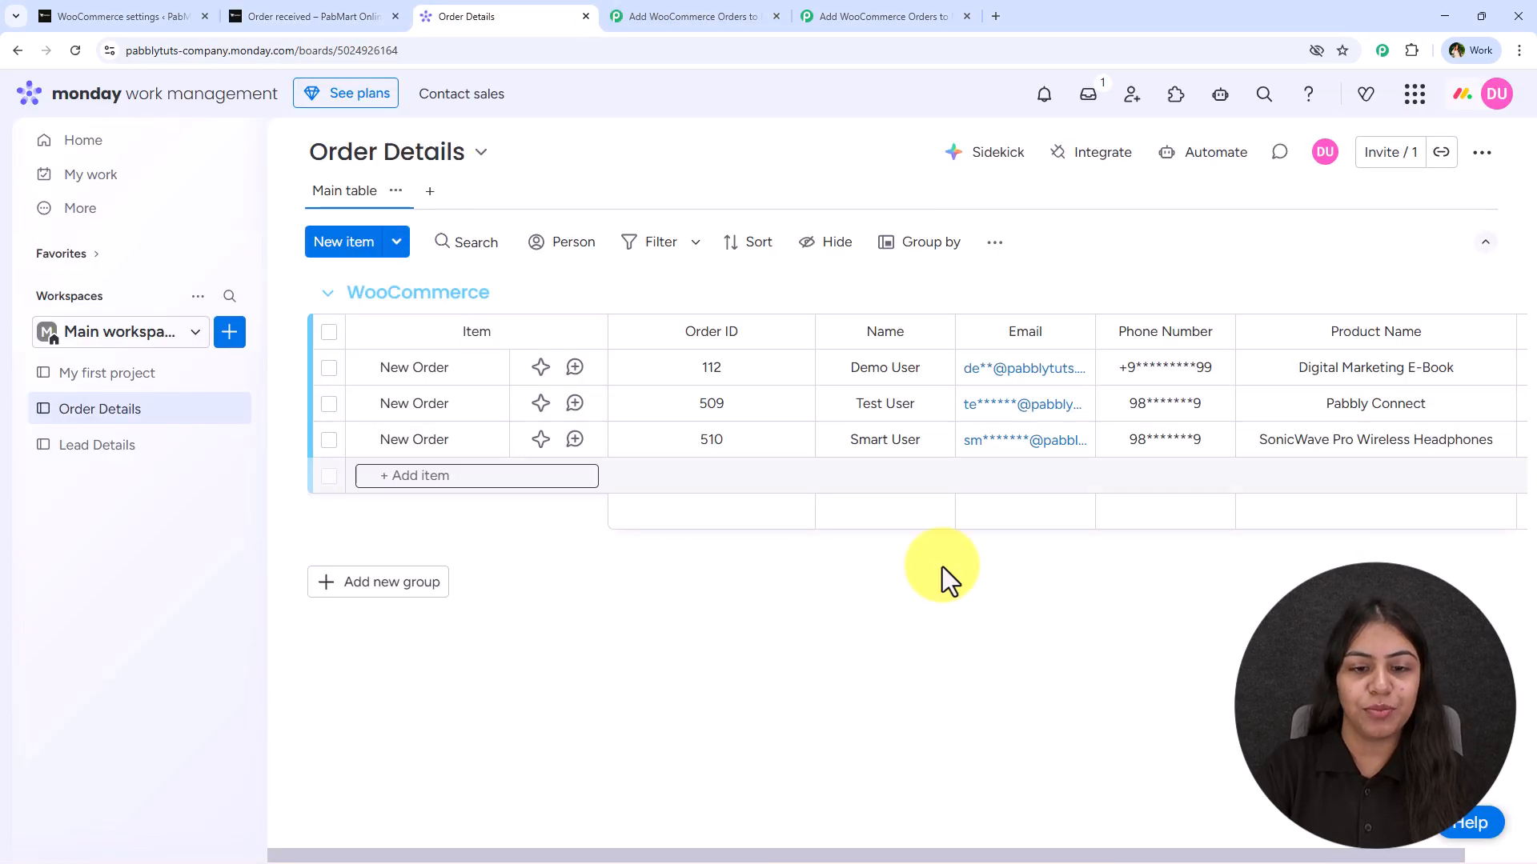
pyautogui.click(648, 16)
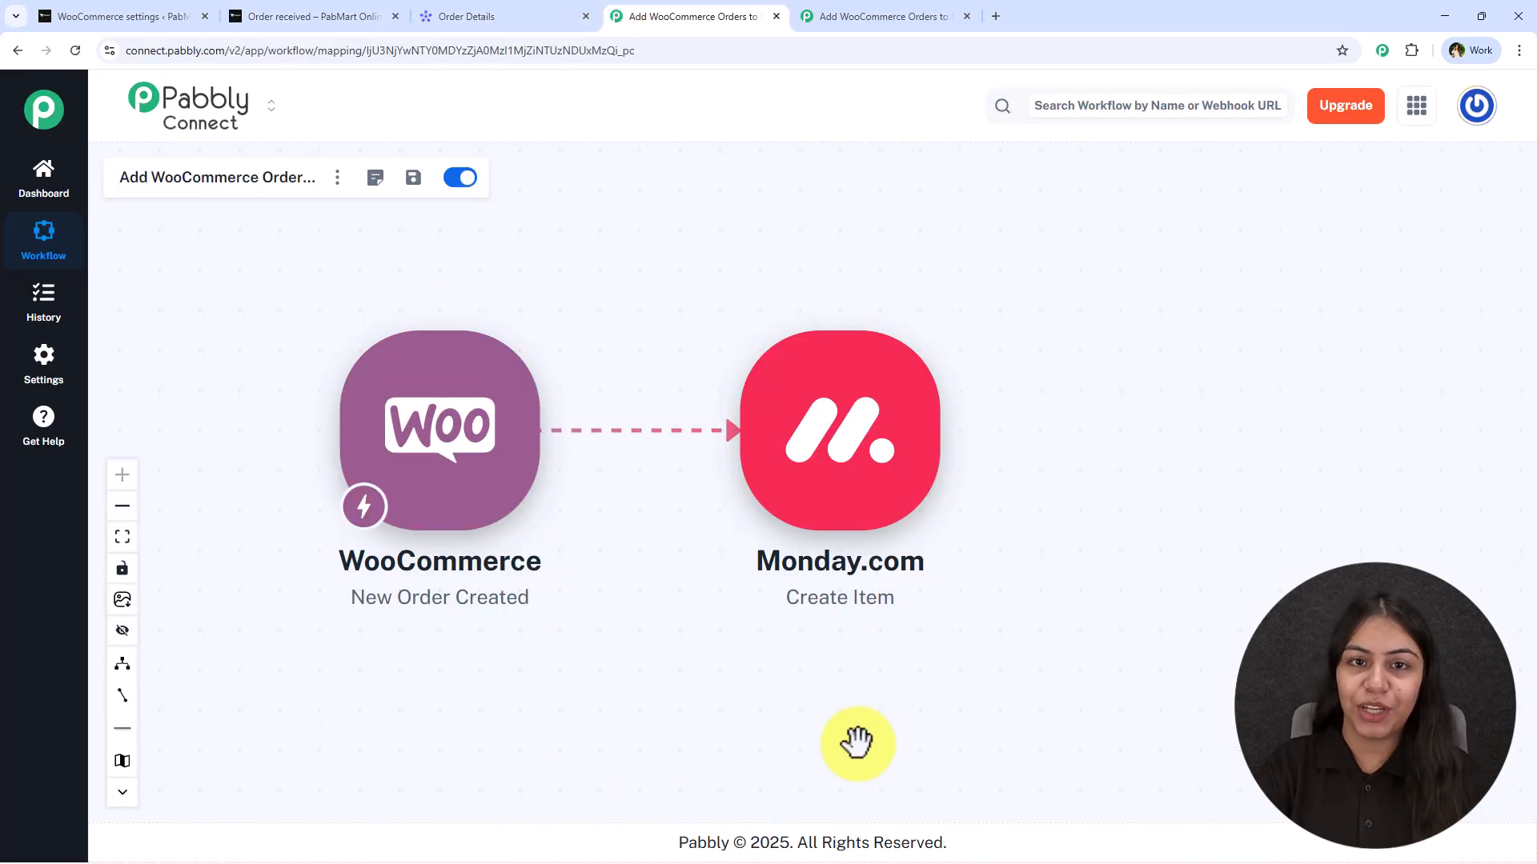
pyautogui.click(952, 4)
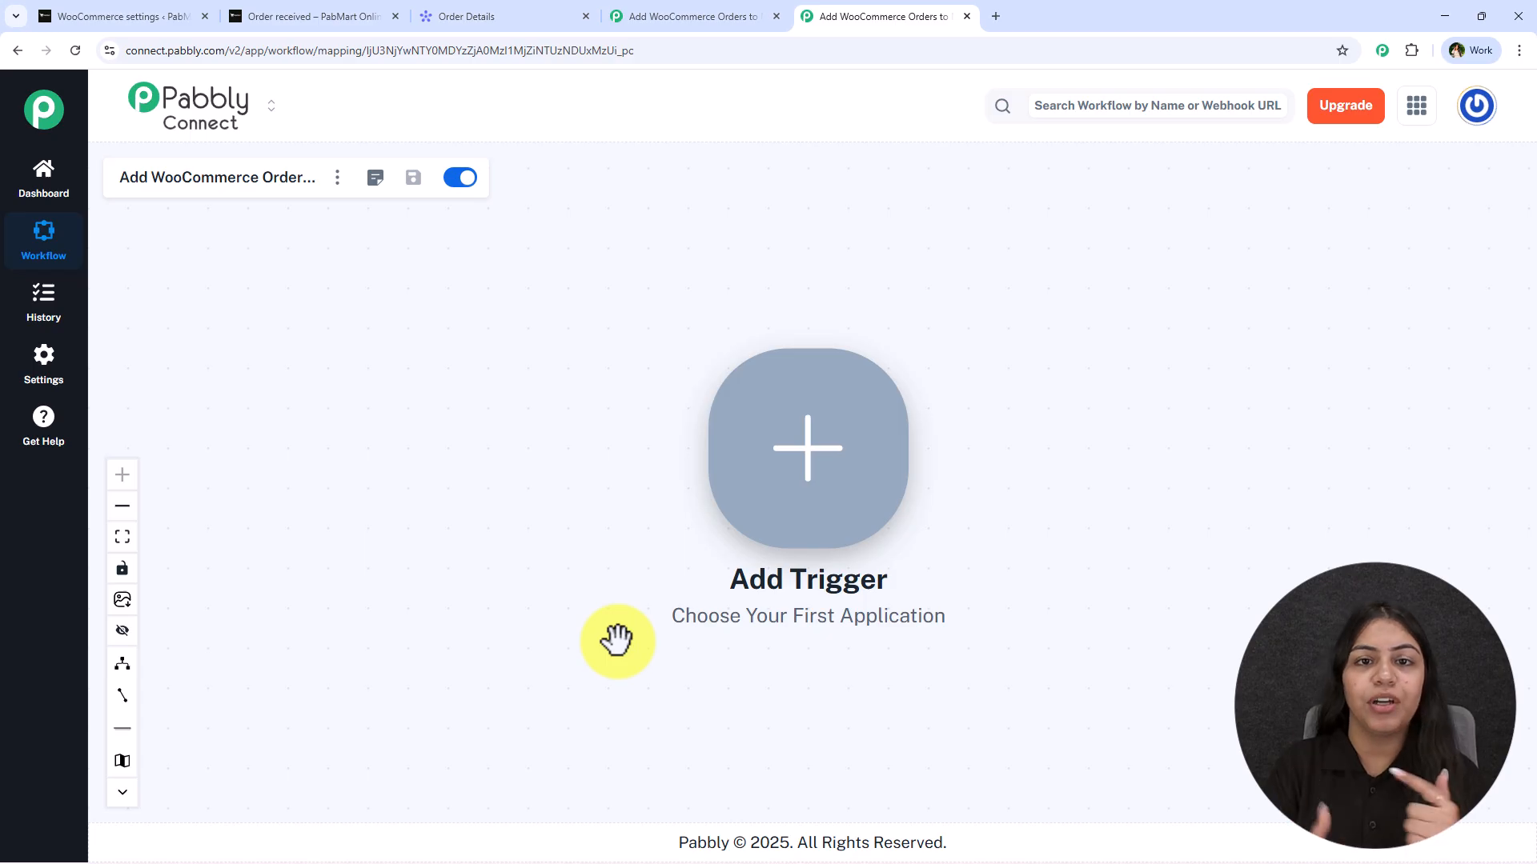
# - Open the Pabbly Connect website at pabbly.com/connect in a new browser tab
pyautogui.click(998, 15)
pyautogui.write('pabblt')
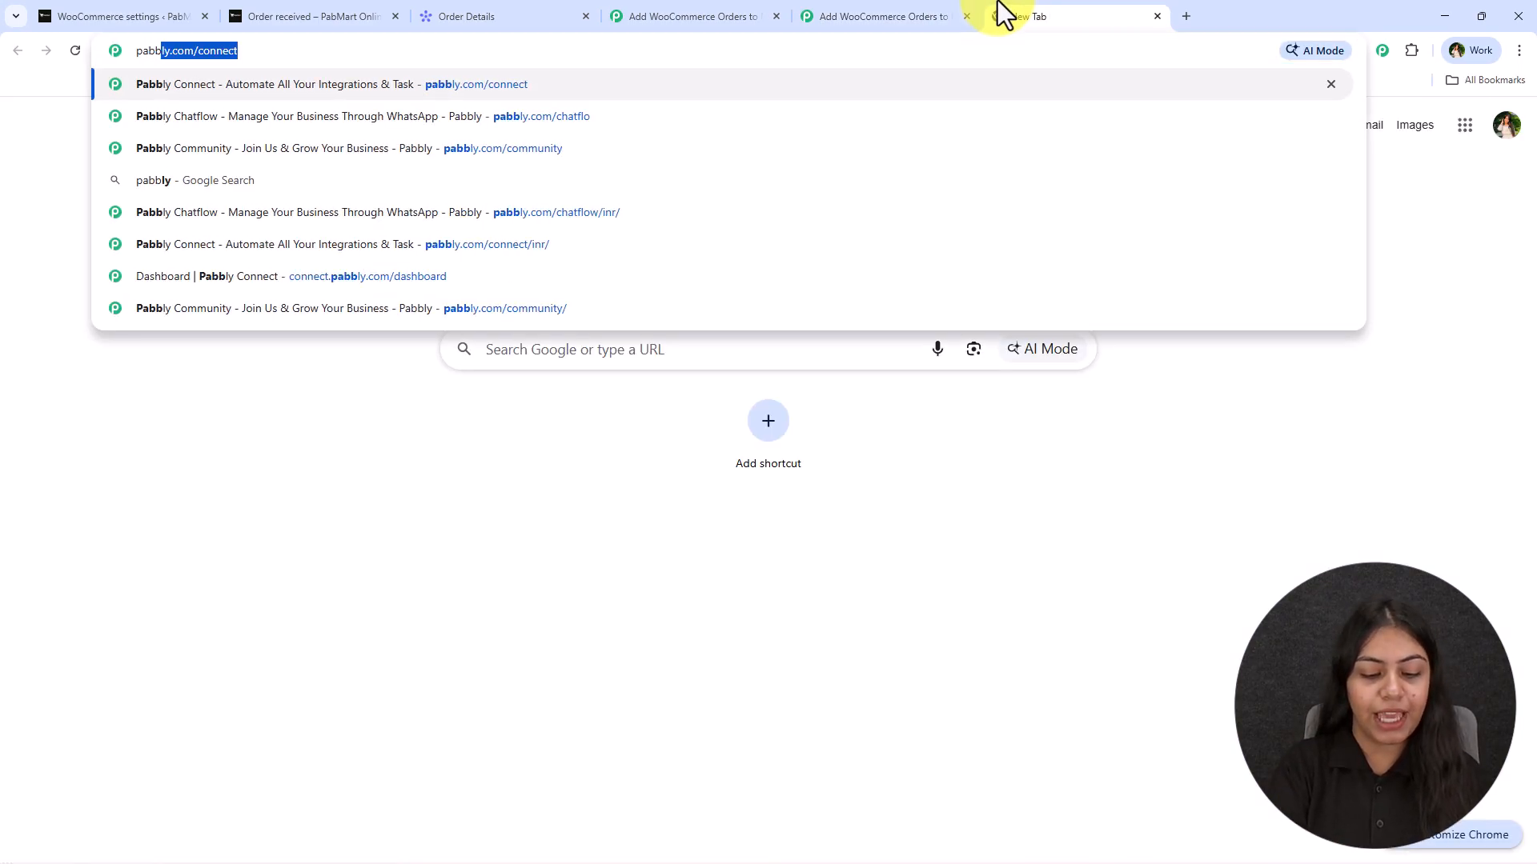
pyautogui.press('BackSpace')
pyautogui.write('y.')
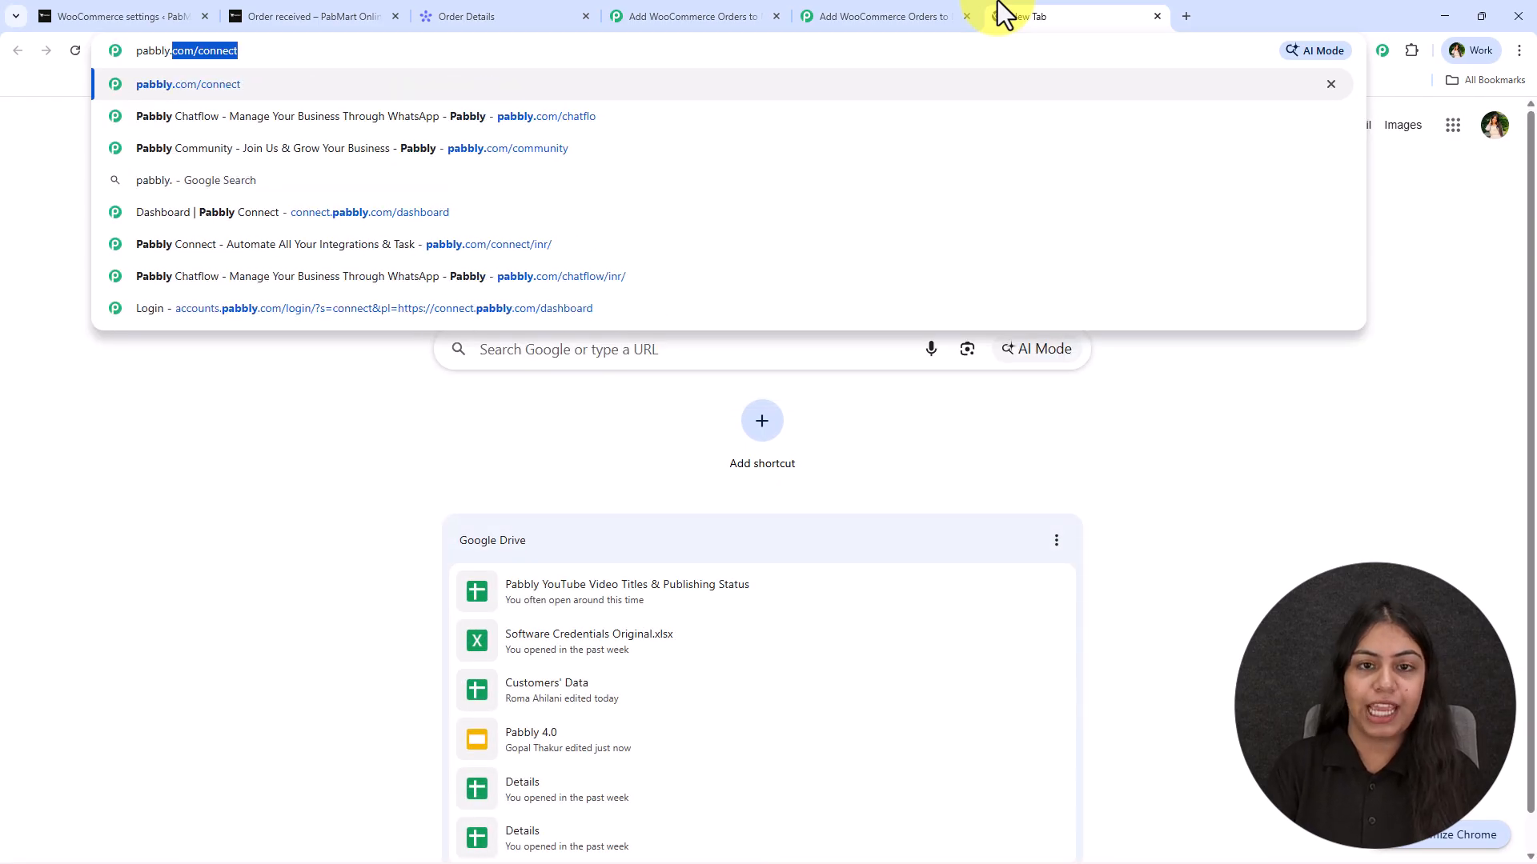
pyautogui.press('Return')
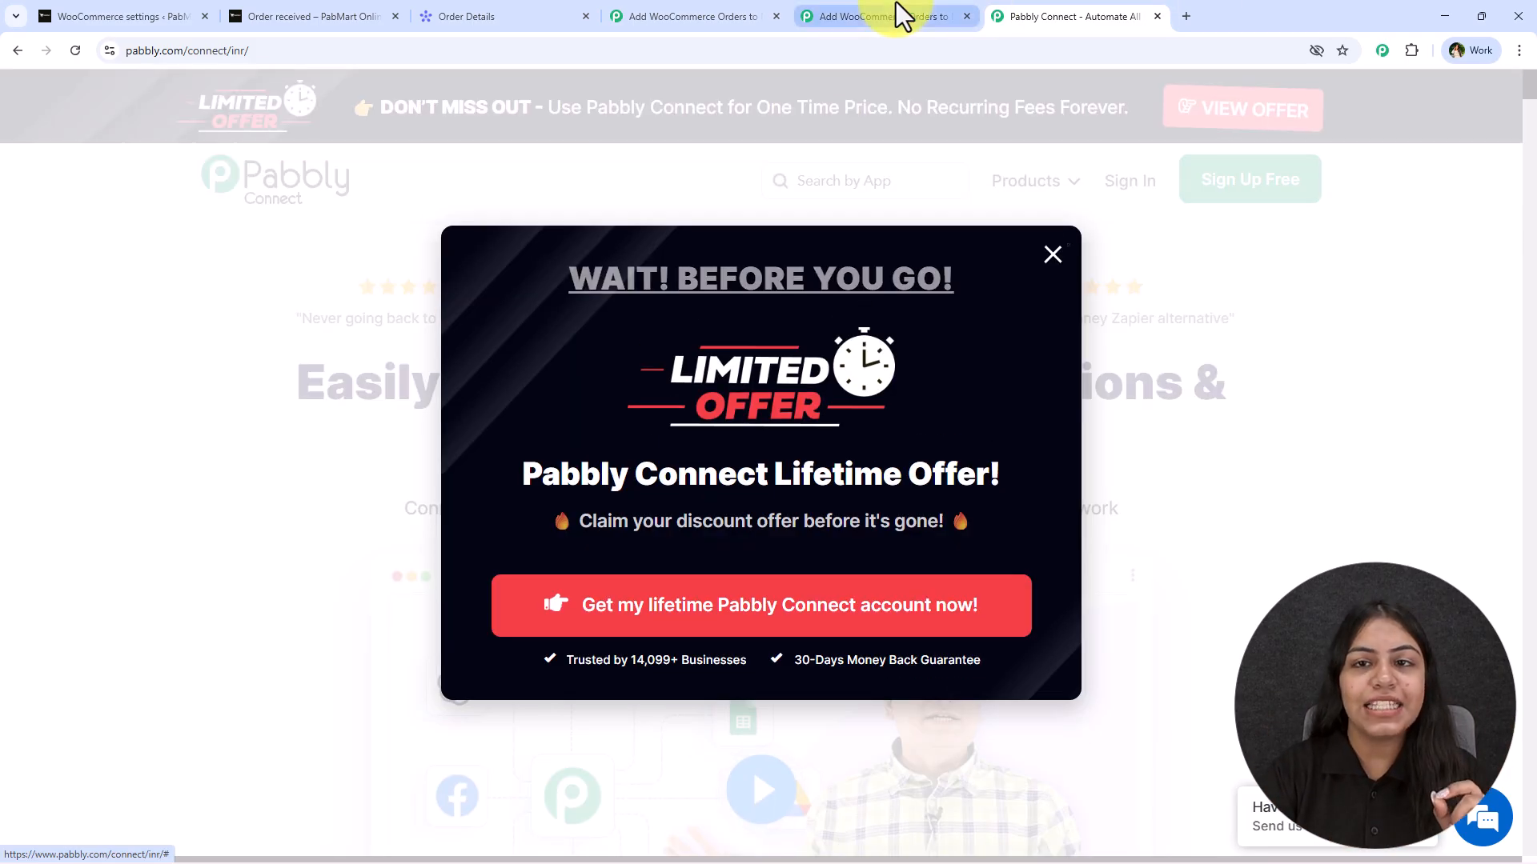
# - Return to the blank Pabbly Connect workflow and add a WooCommerce trigger with the New Order Created event
pyautogui.click(895, 14)
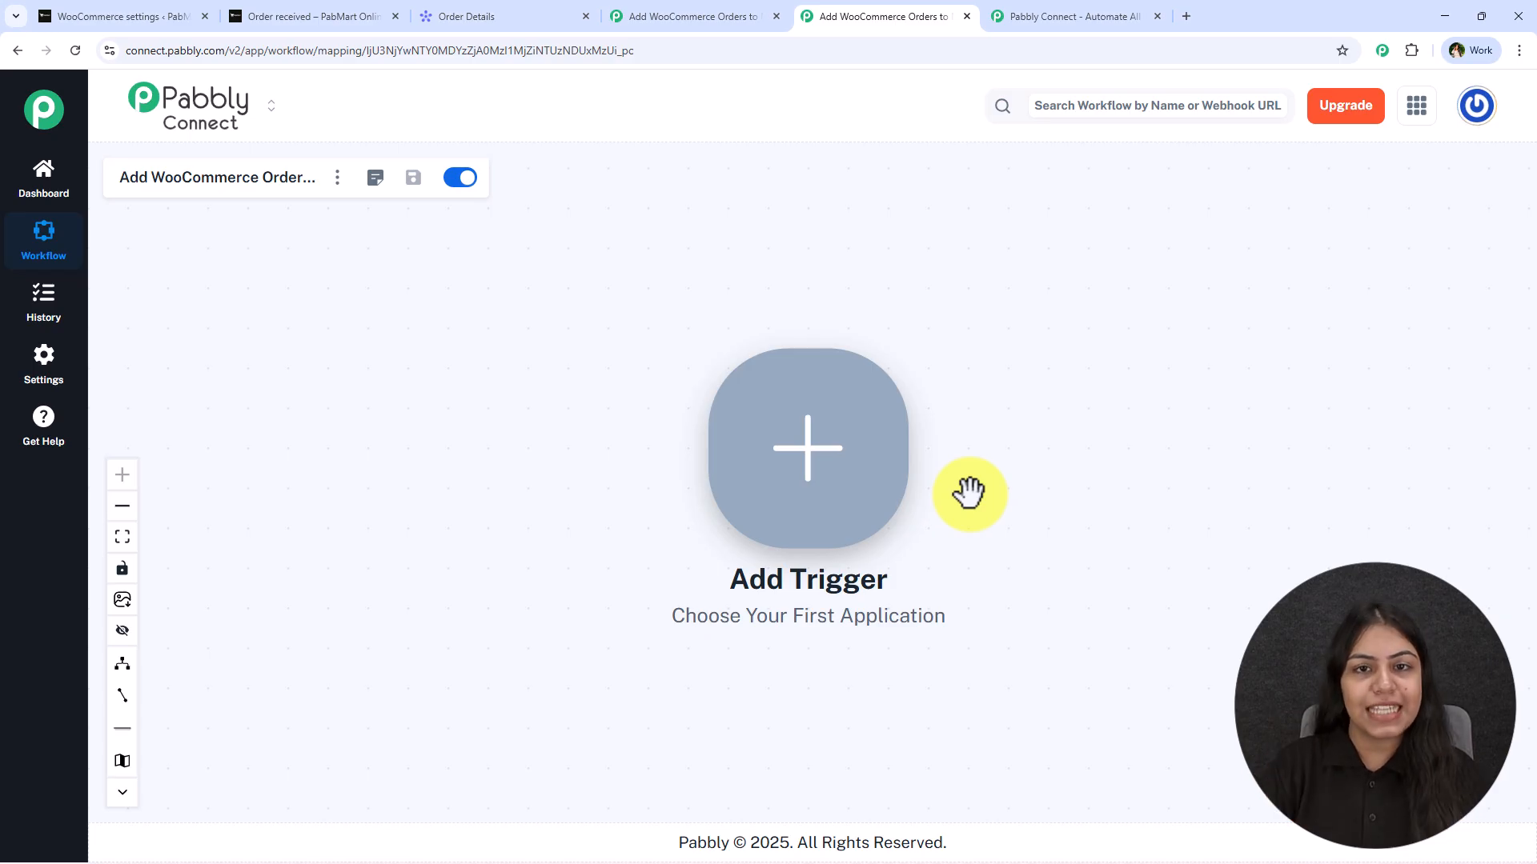
pyautogui.moveTo(969, 492); pyautogui.dragTo(621, 442)
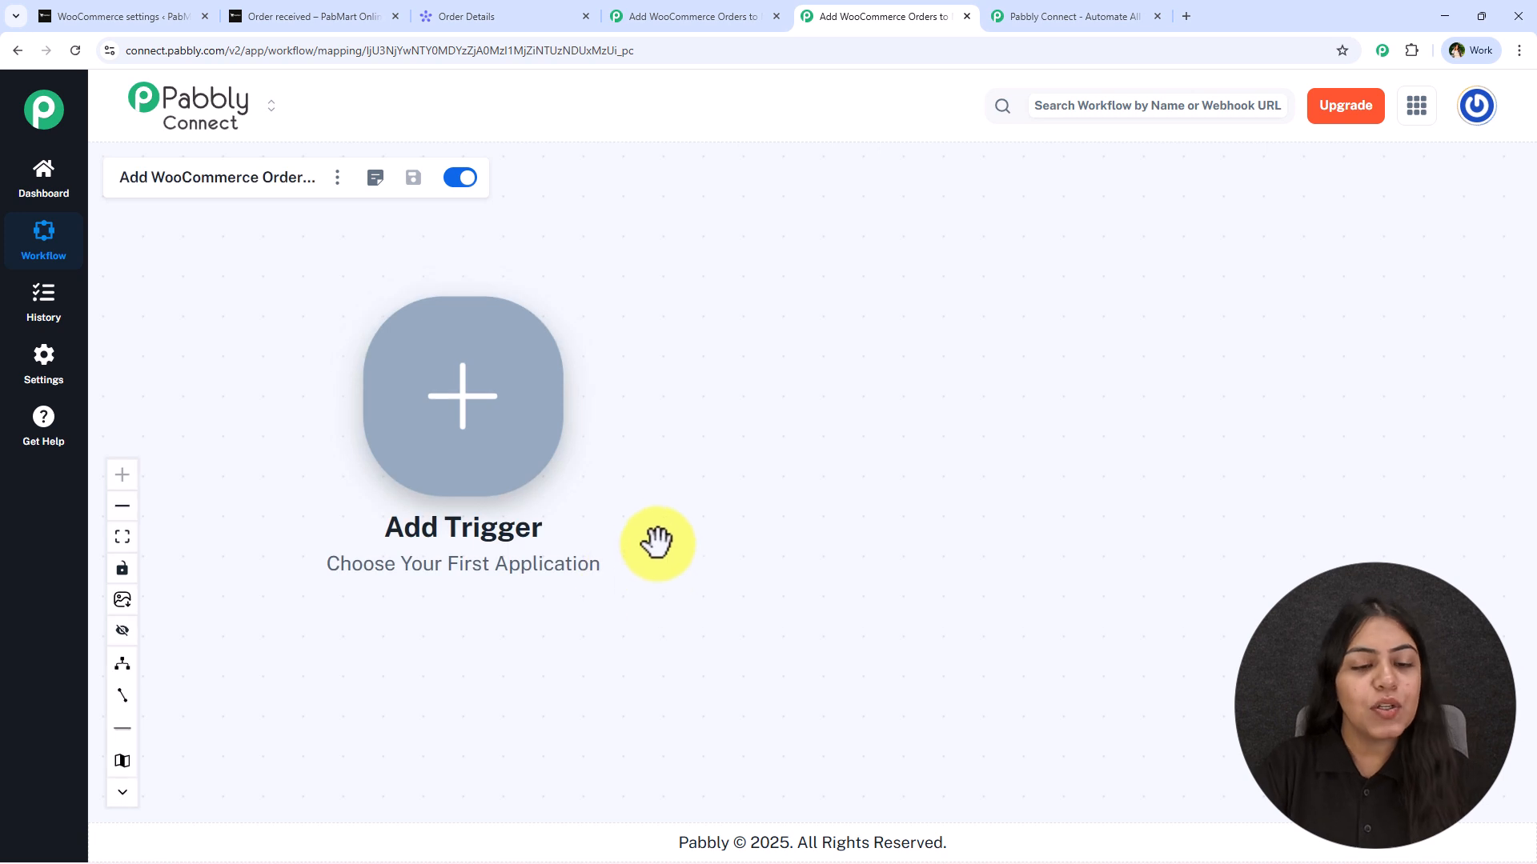
pyautogui.click(469, 391)
pyautogui.write('Woo')
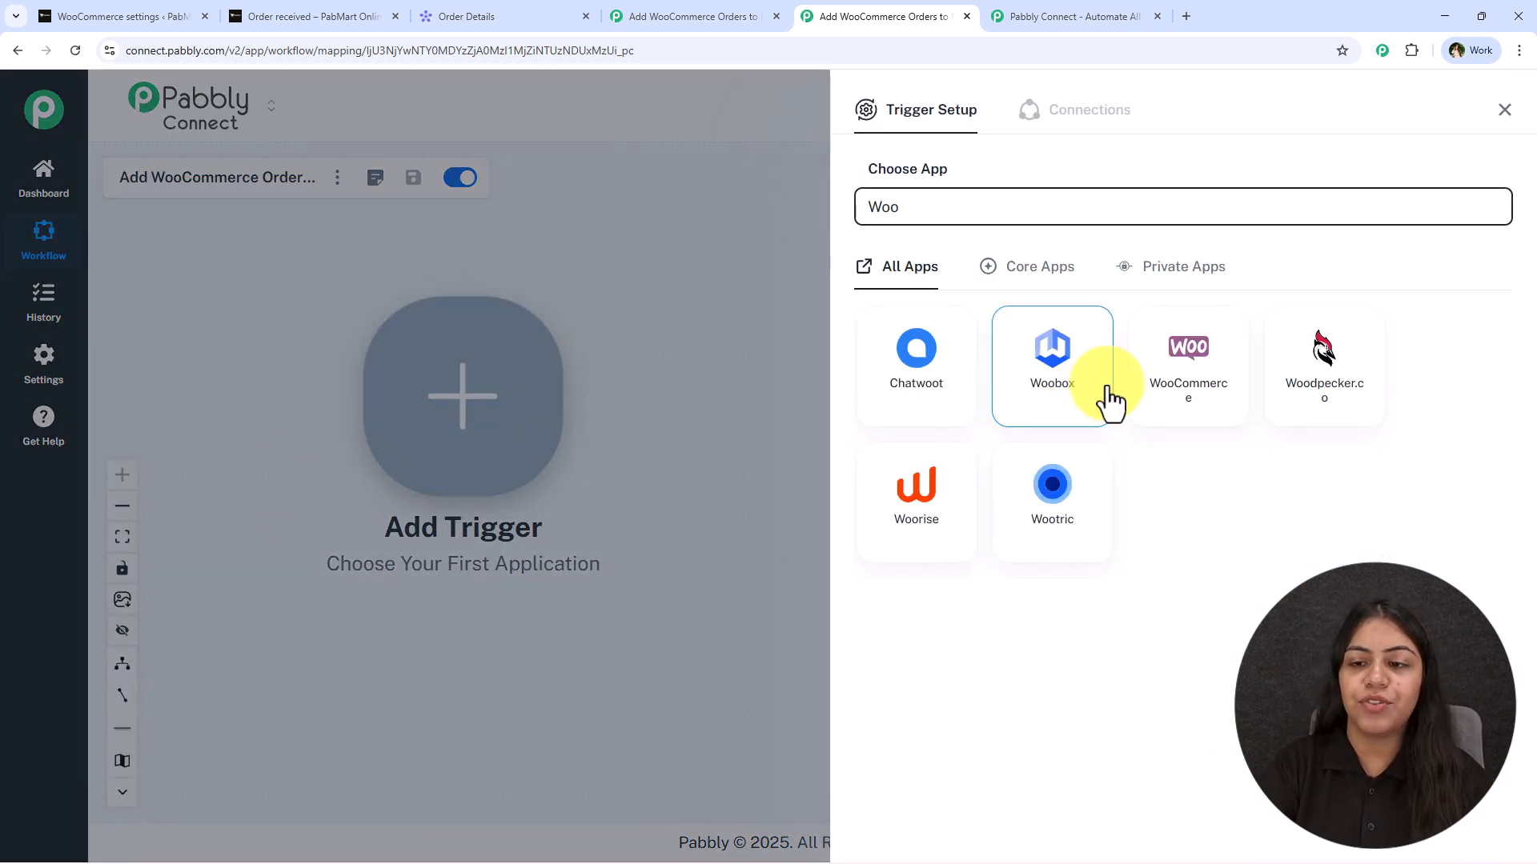
pyautogui.click(1179, 375)
pyautogui.click(952, 288)
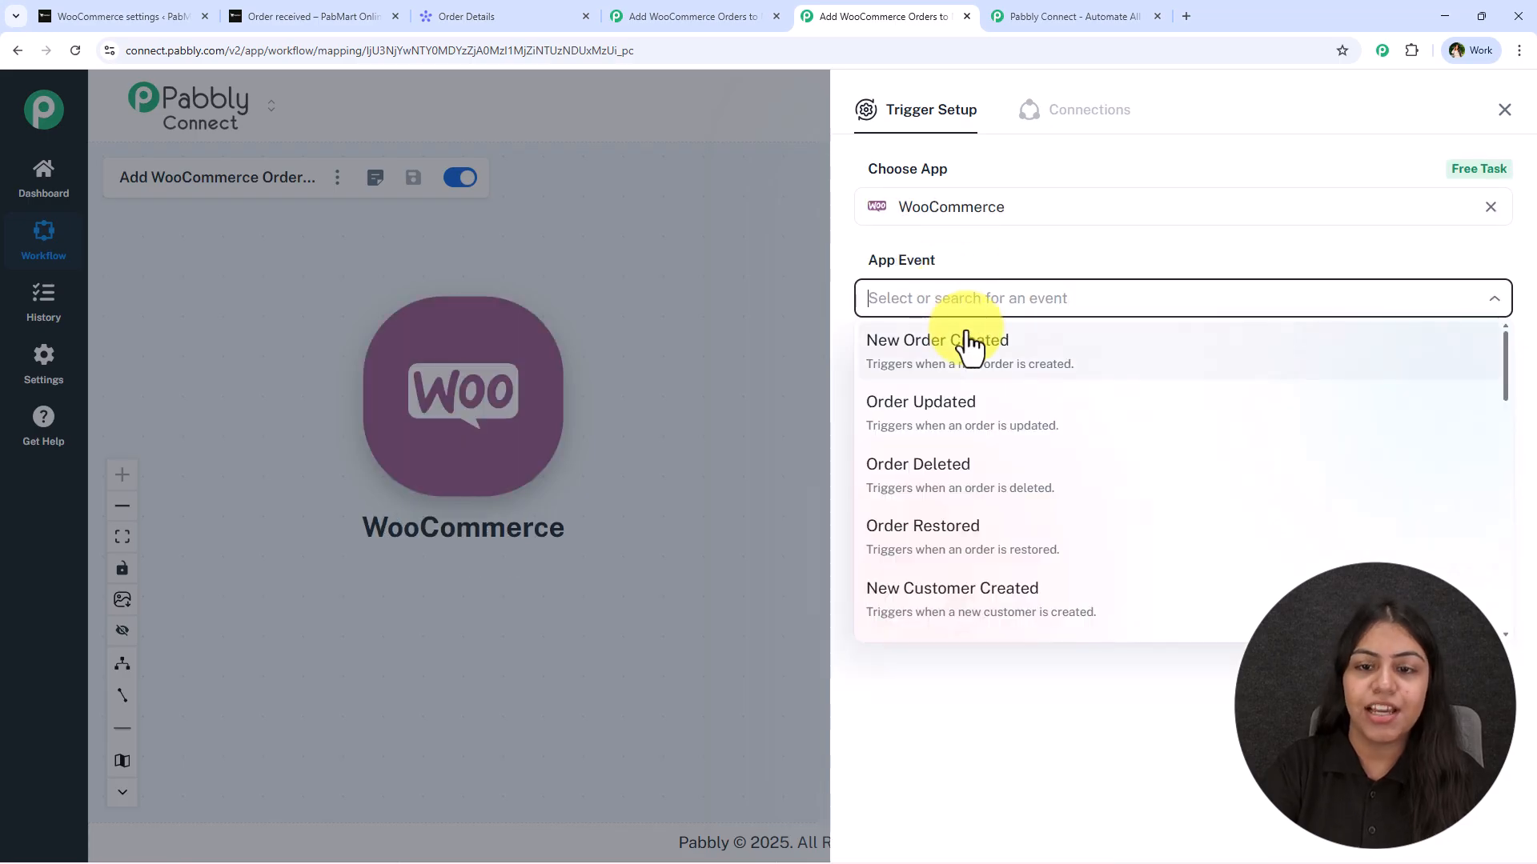
pyautogui.click(895, 335)
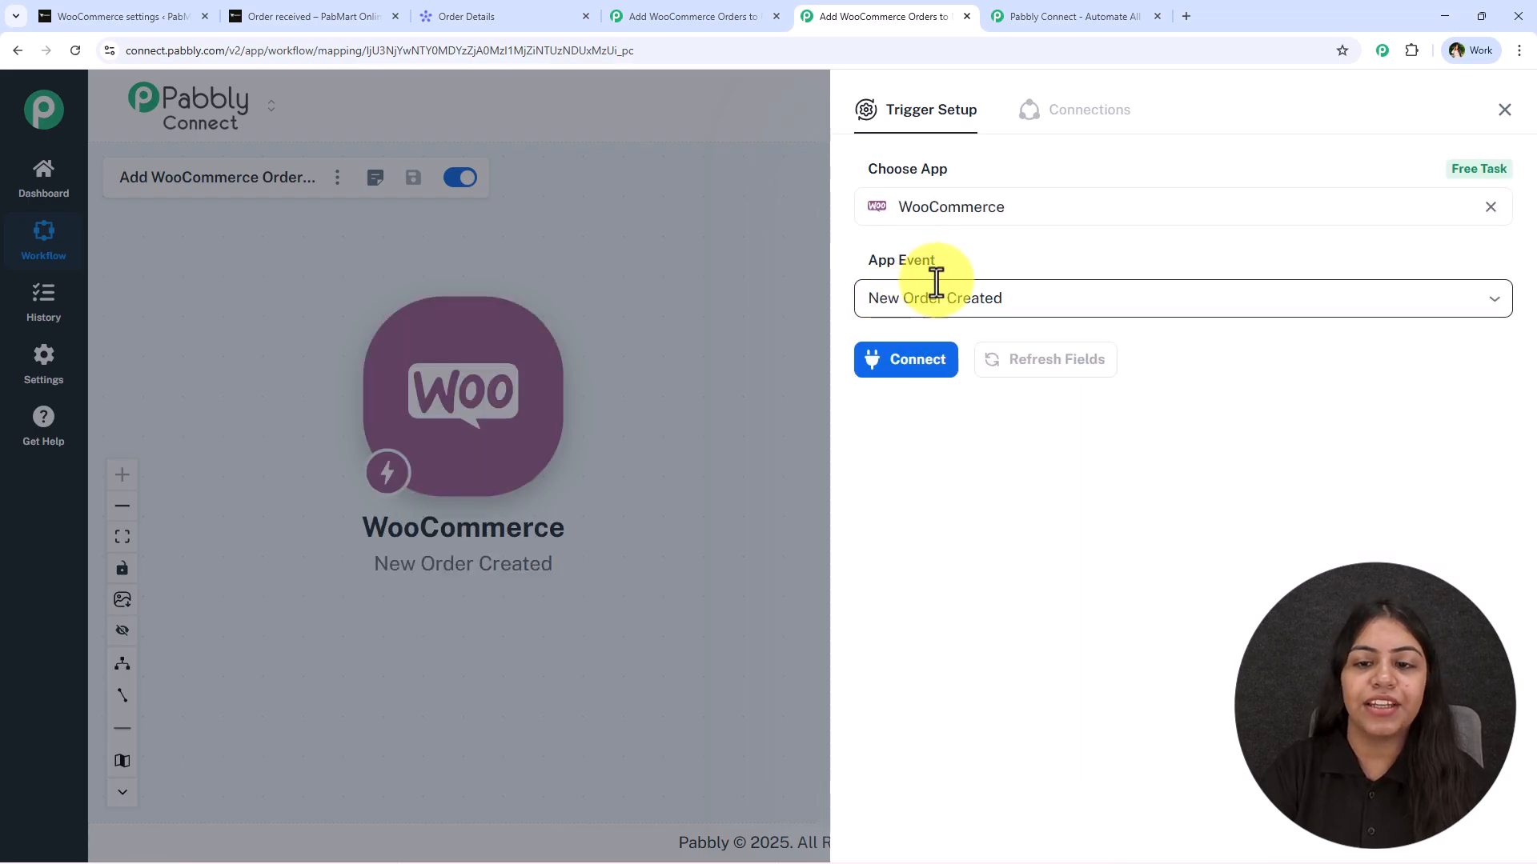
# - Connect the WooCommerce trigger, copy its webhook URL and start capturing the webhook response
pyautogui.click(914, 362)
pyautogui.click(1493, 445)
pyautogui.click(960, 745)
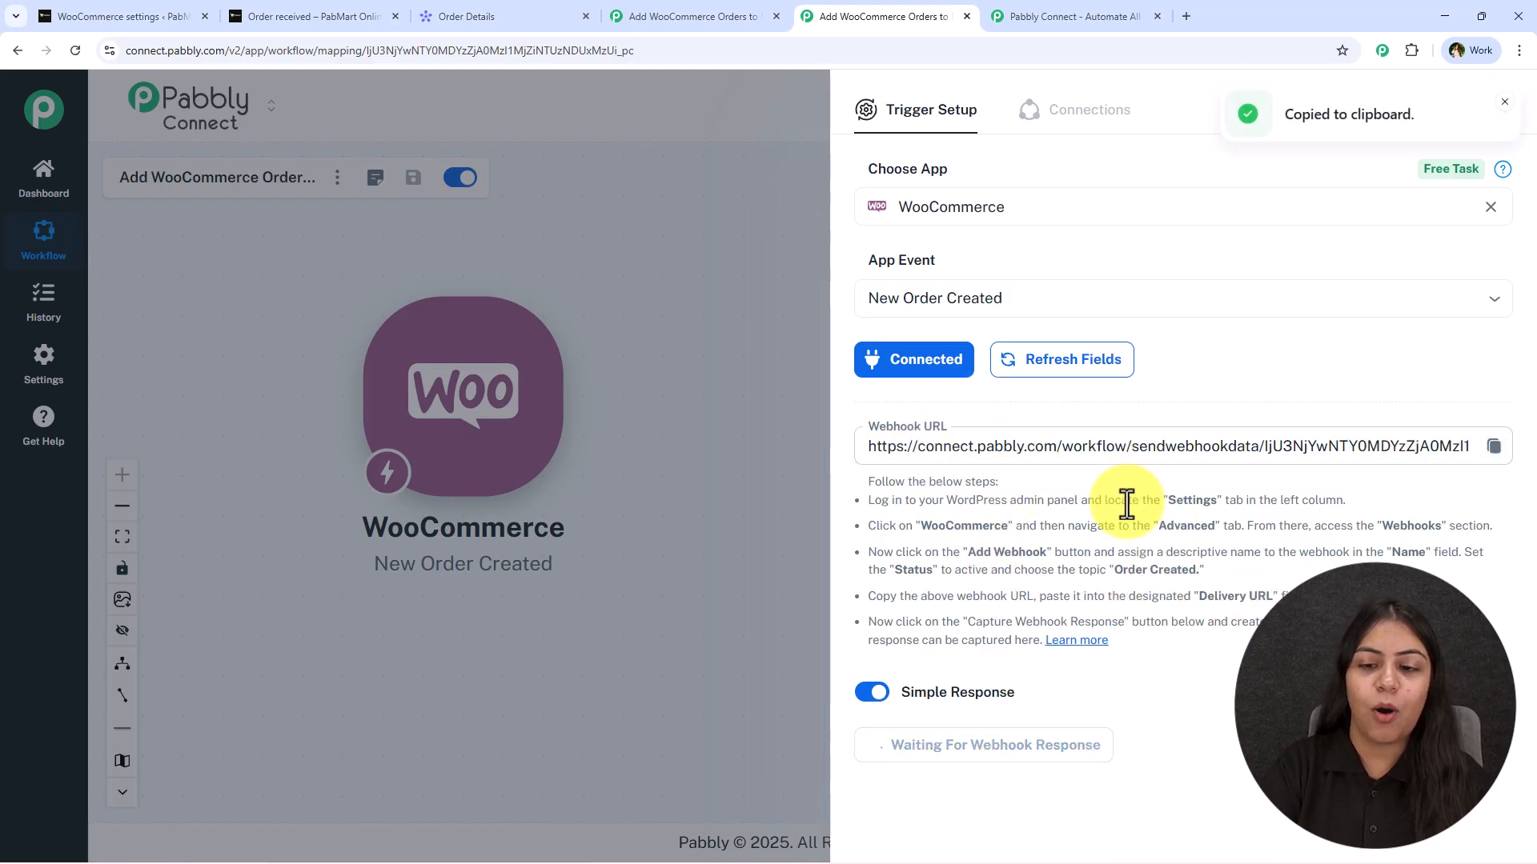
# - Switch to the WooCommerce settings in WordPress and open the Webhooks section of the Advanced settings
pyautogui.click(170, 16)
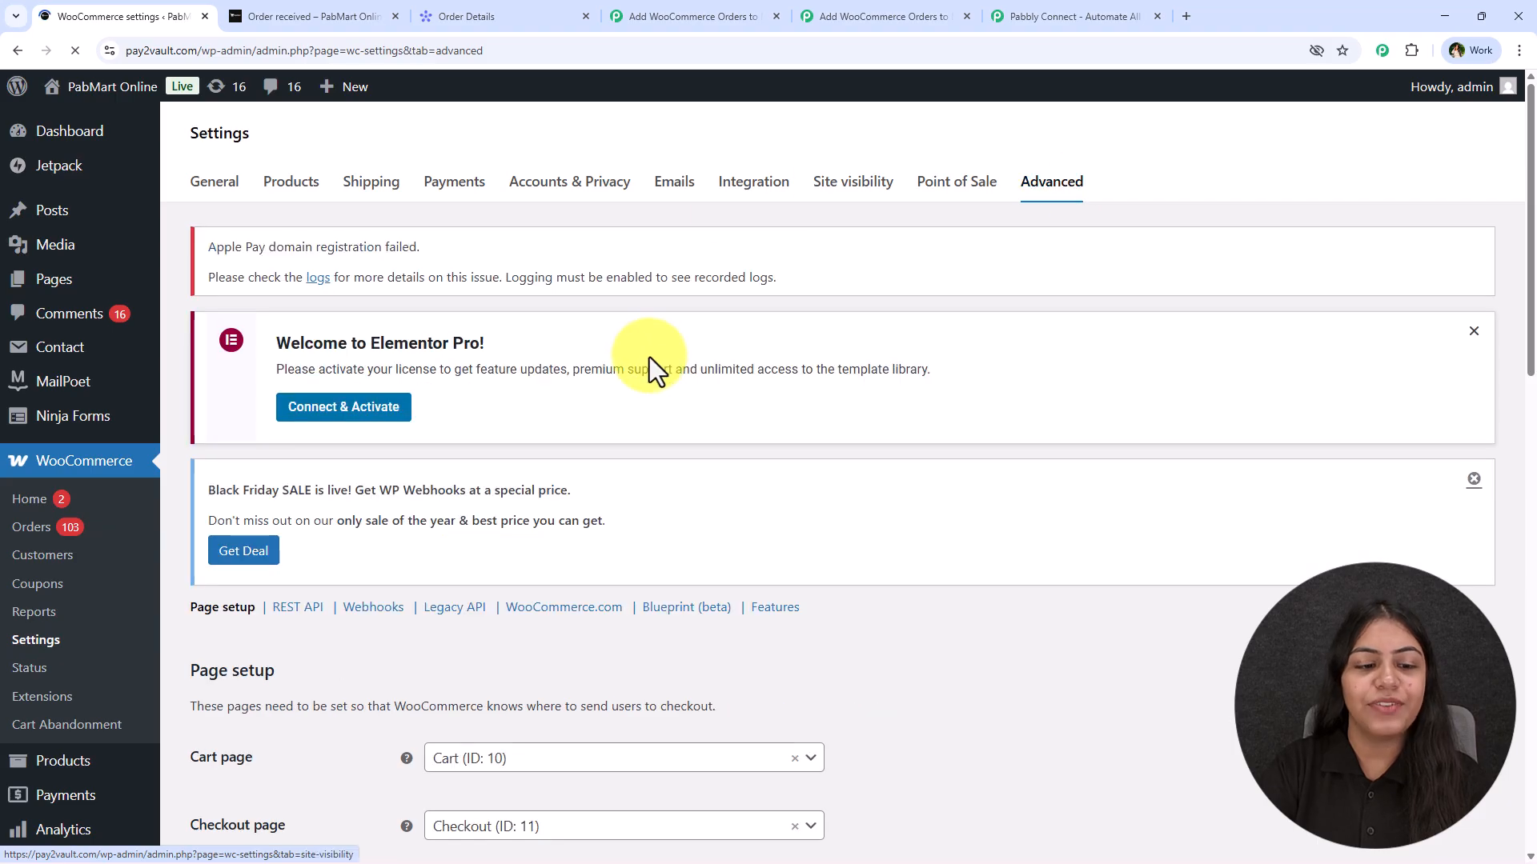
pyautogui.scroll(-2, 650, 360)
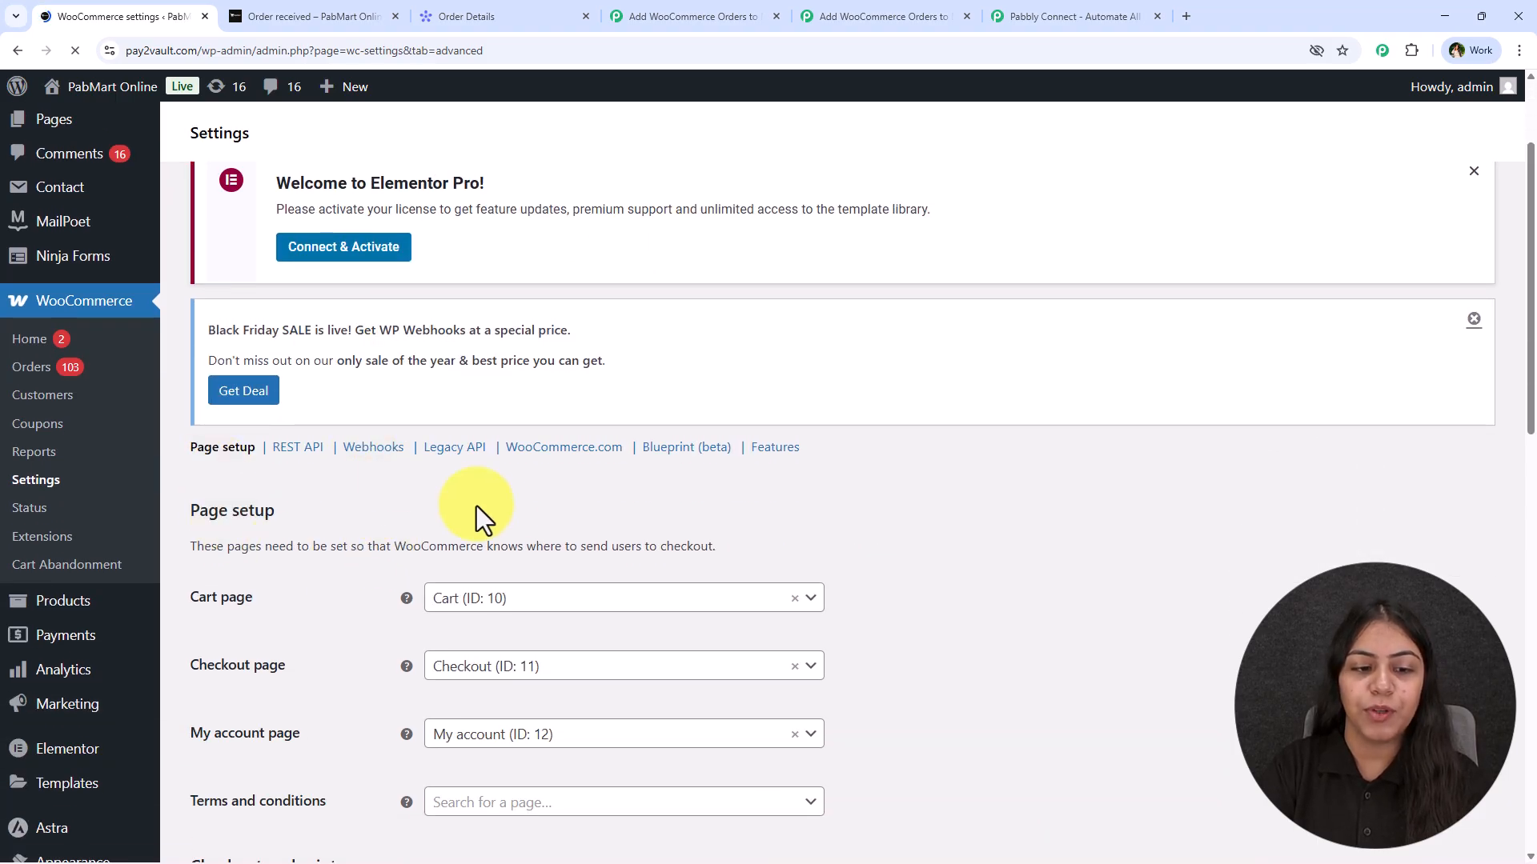
pyautogui.scroll(3, 397, 476)
pyautogui.scroll(-6, 734, 590)
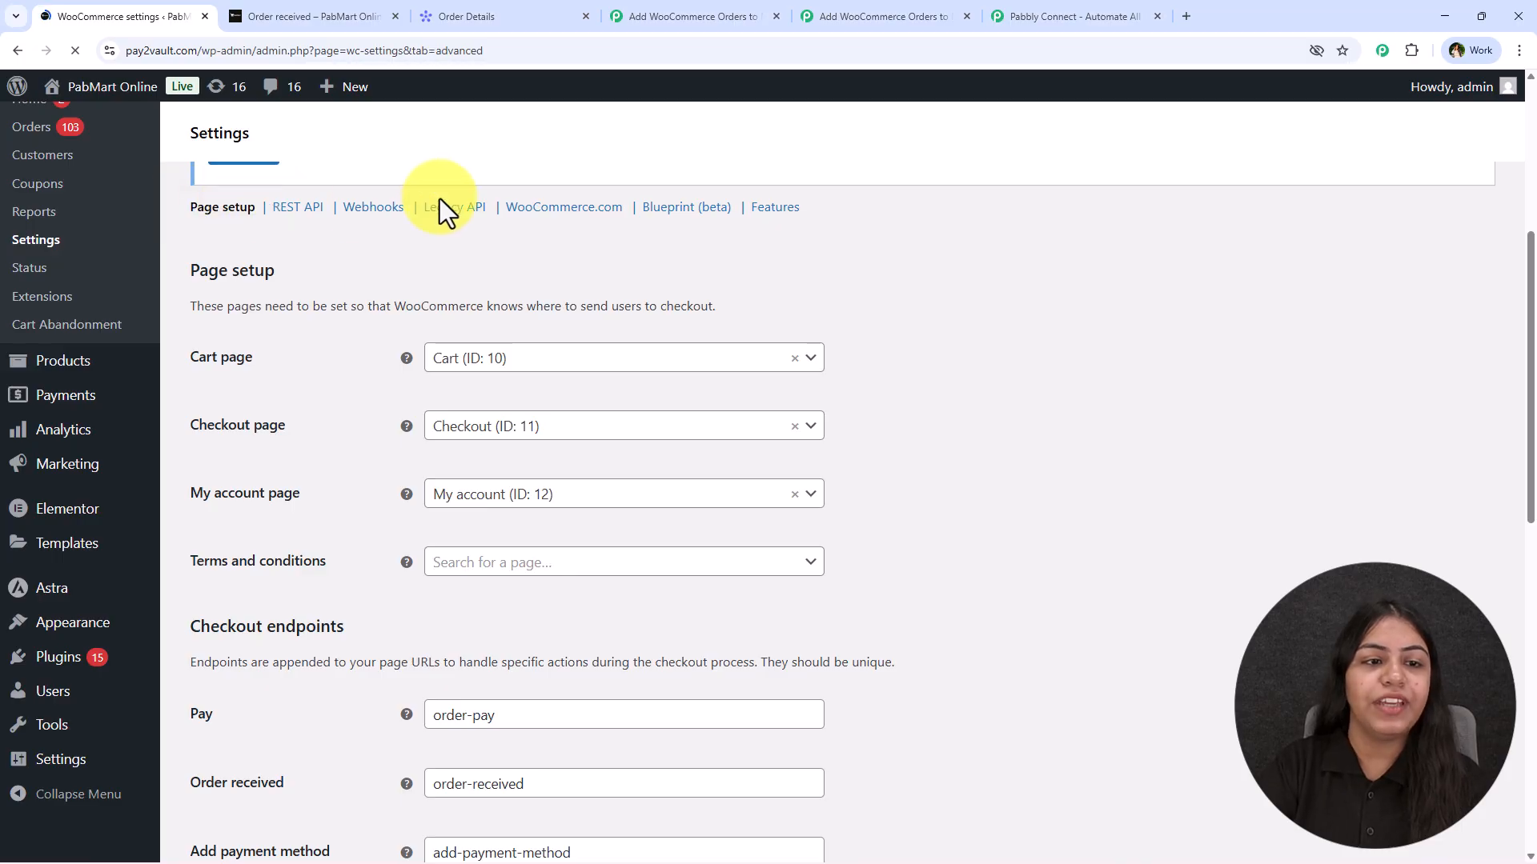
pyautogui.click(369, 209)
# - Look through the existing webhooks and start adding a new webhook
pyautogui.scroll(-3, 402, 549)
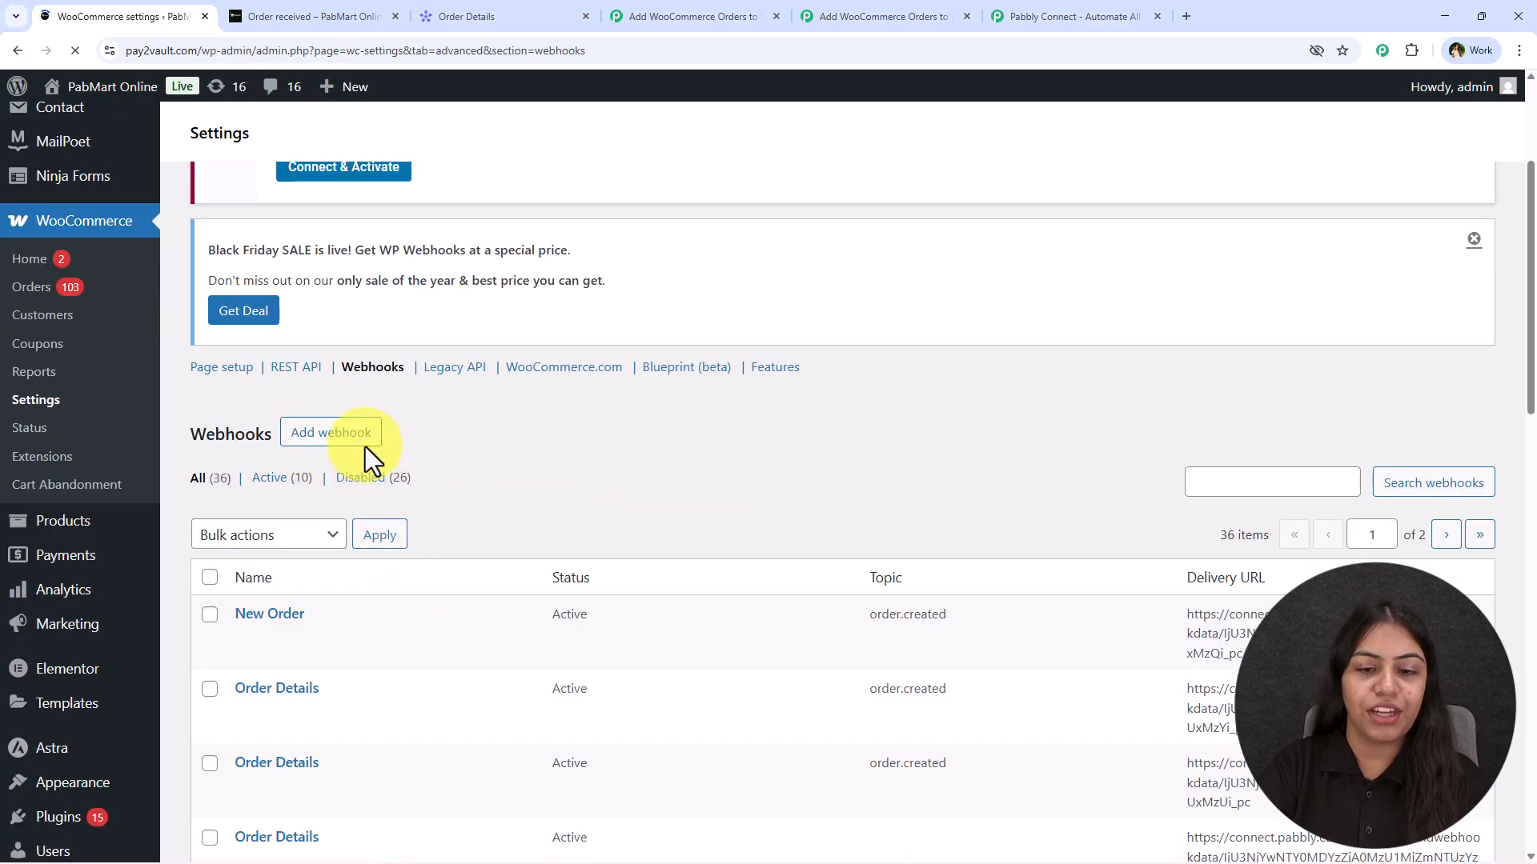
pyautogui.scroll(-3, 665, 356)
pyautogui.scroll(-3, 604, 724)
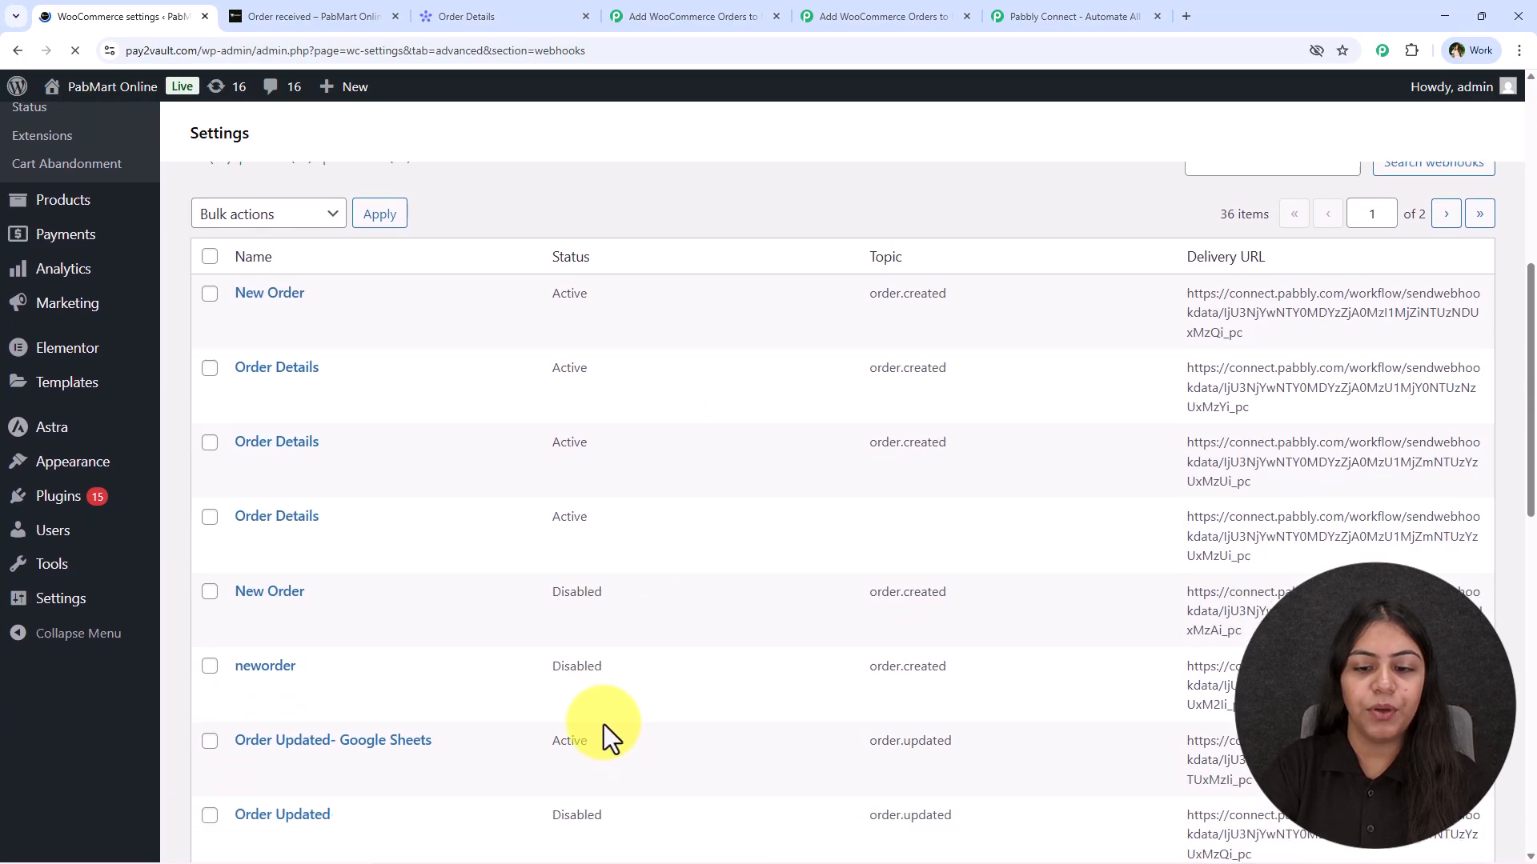
pyautogui.scroll(7, 573, 714)
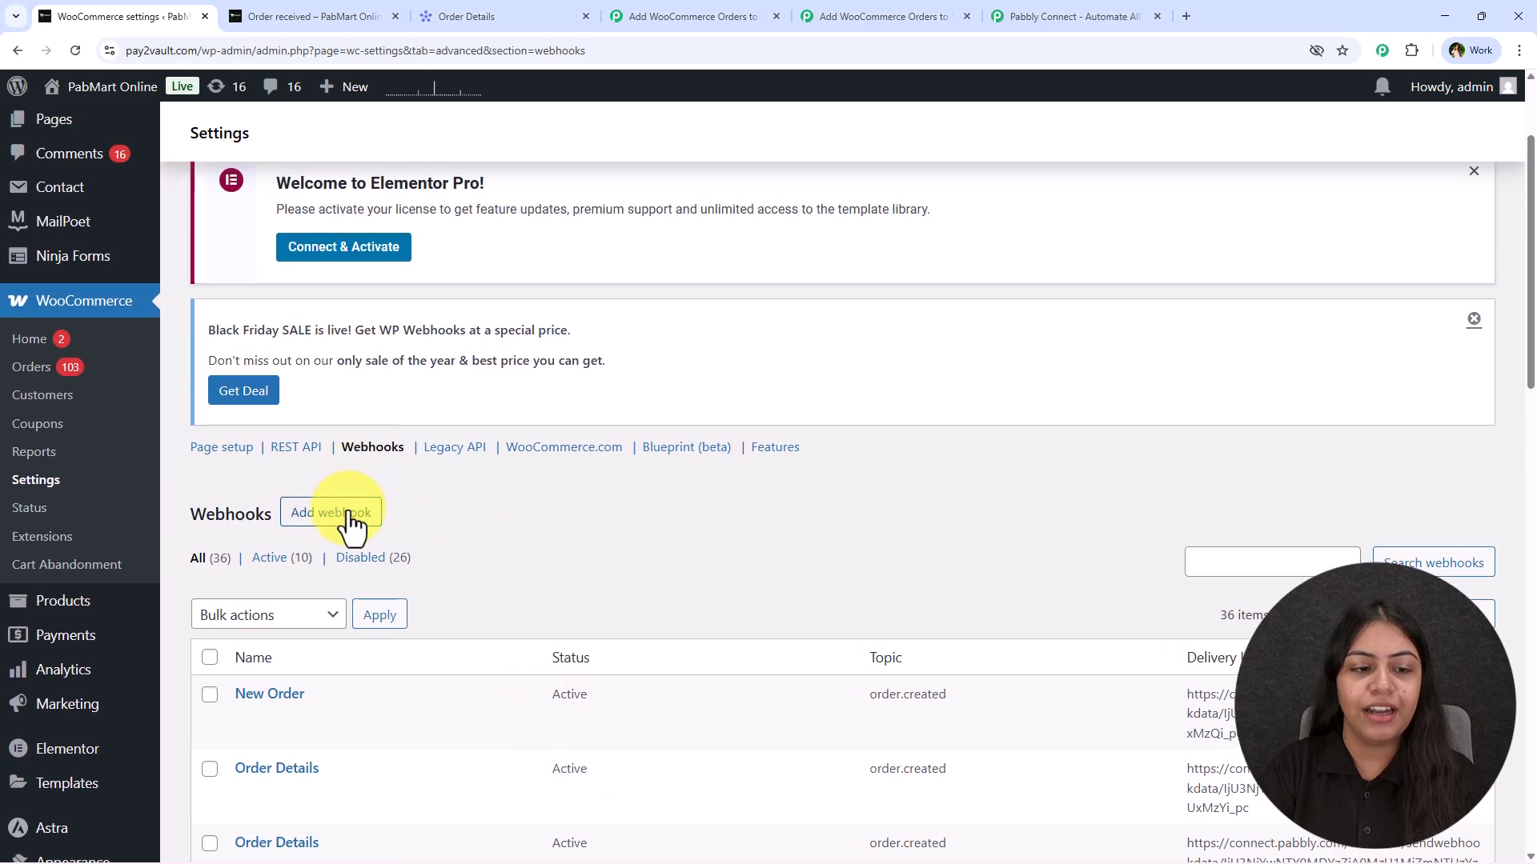
pyautogui.click(350, 528)
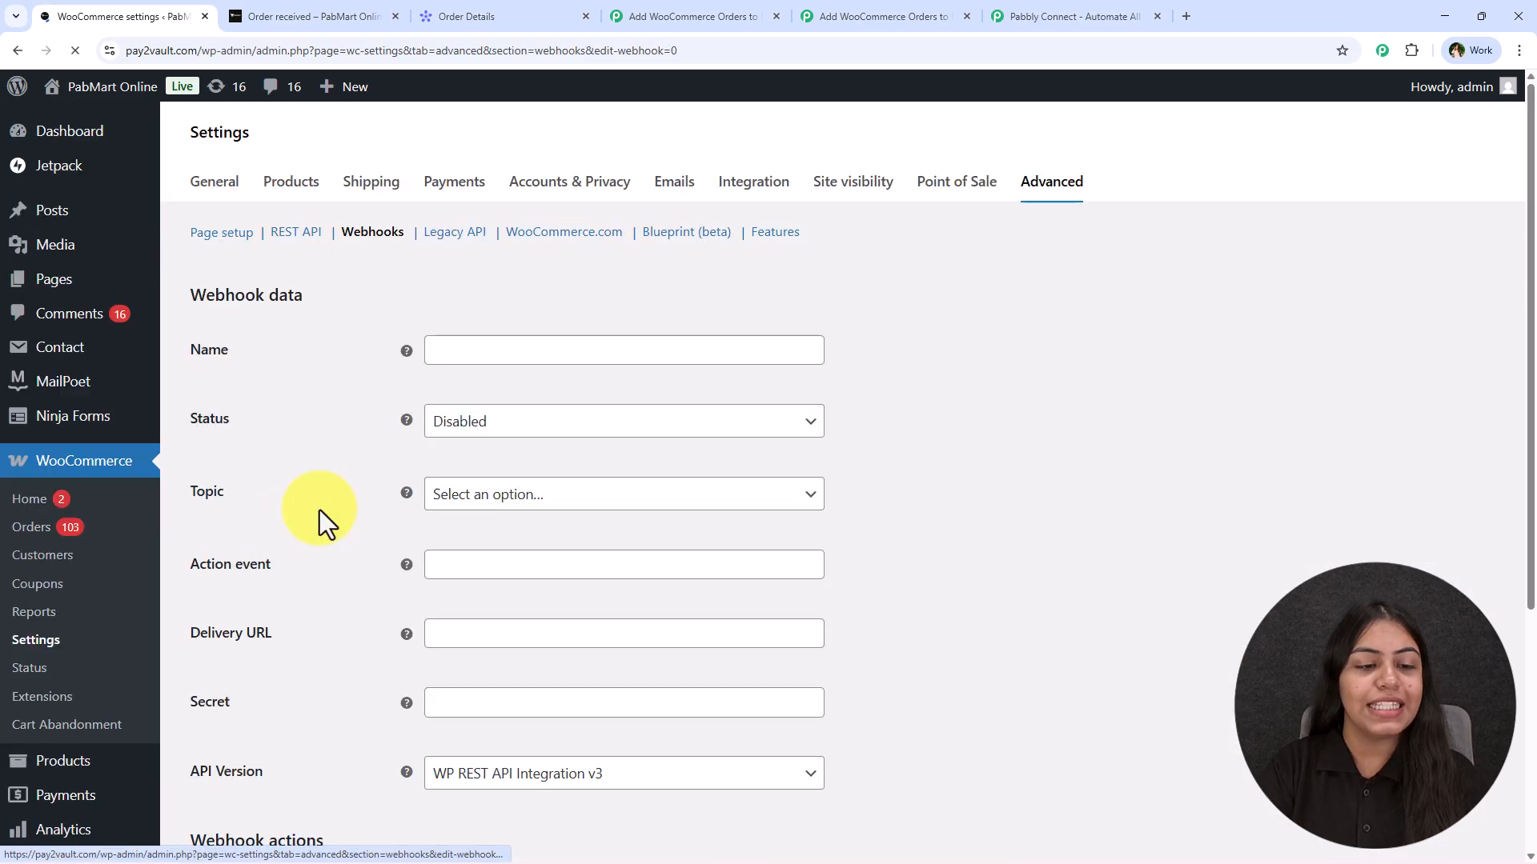
# - Name the webhook New Order, set its status to Active and choose Order created as the topic
pyautogui.scroll(-4, 608, 529)
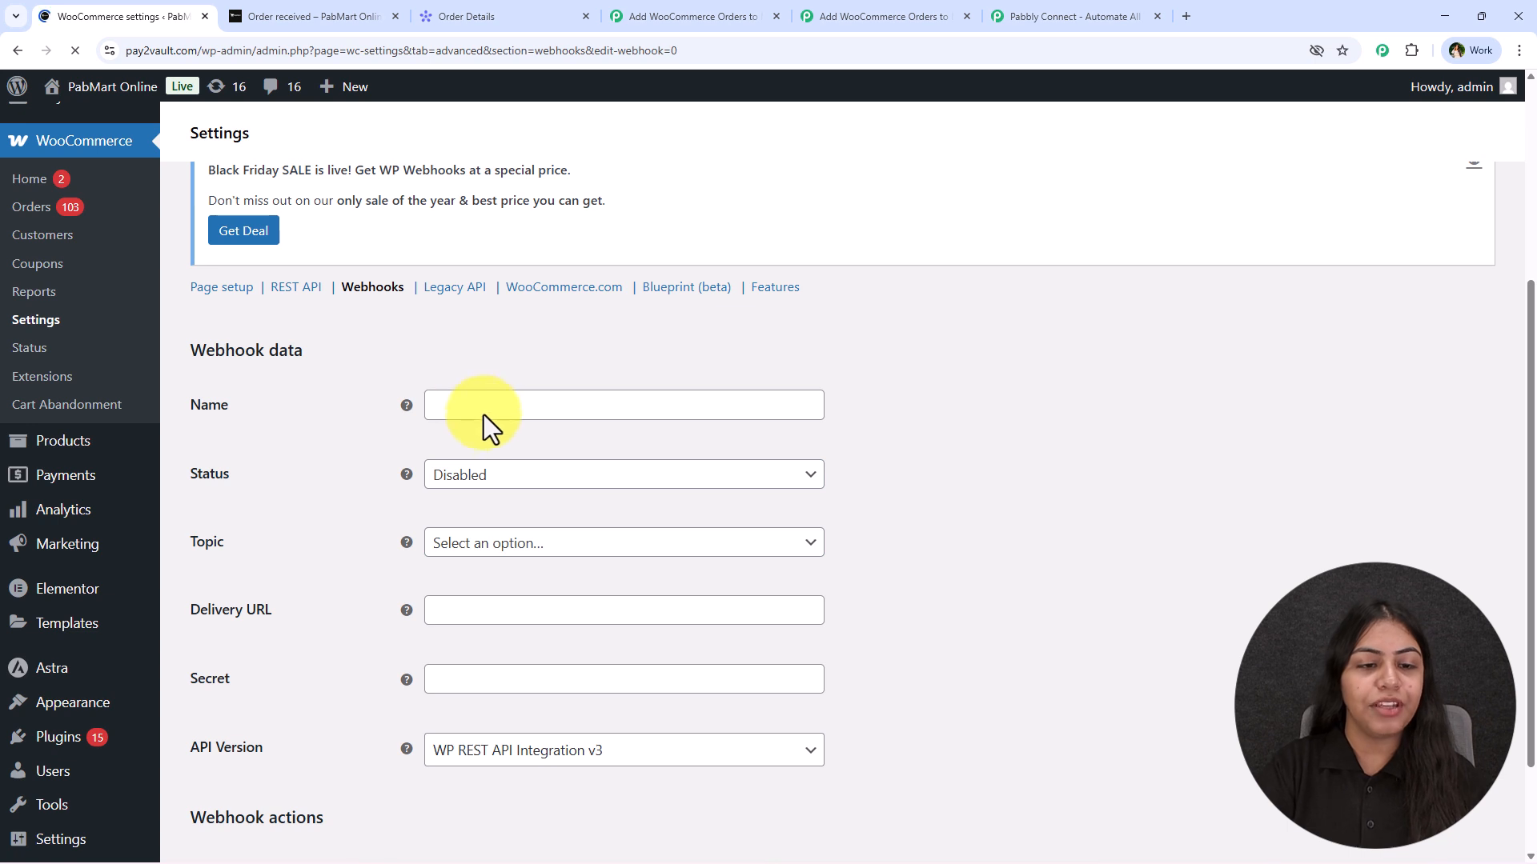
pyautogui.scroll(-1, 335, 426)
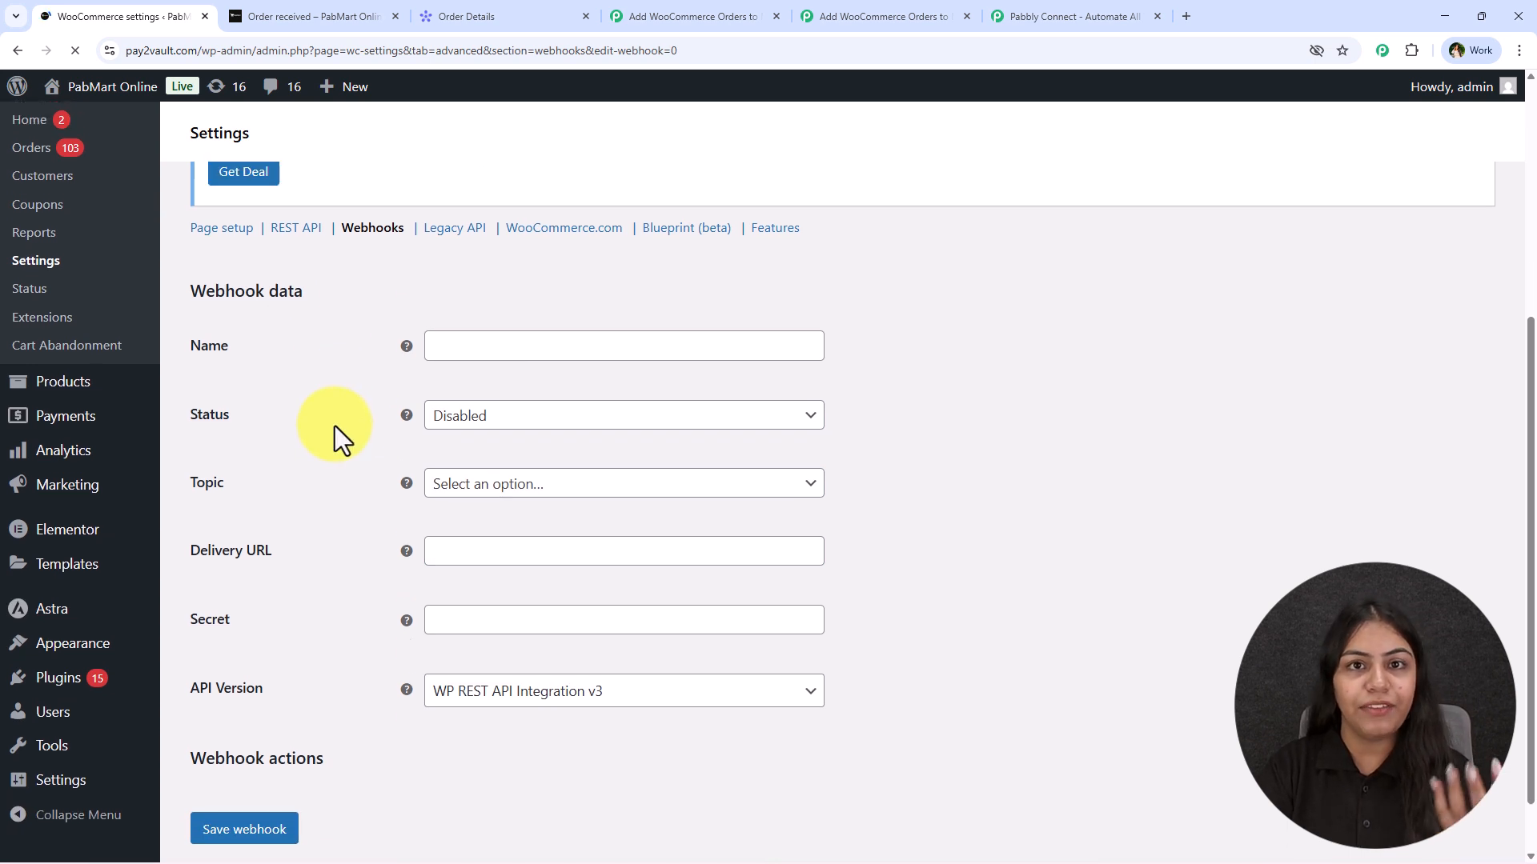
pyautogui.scroll(1, 335, 426)
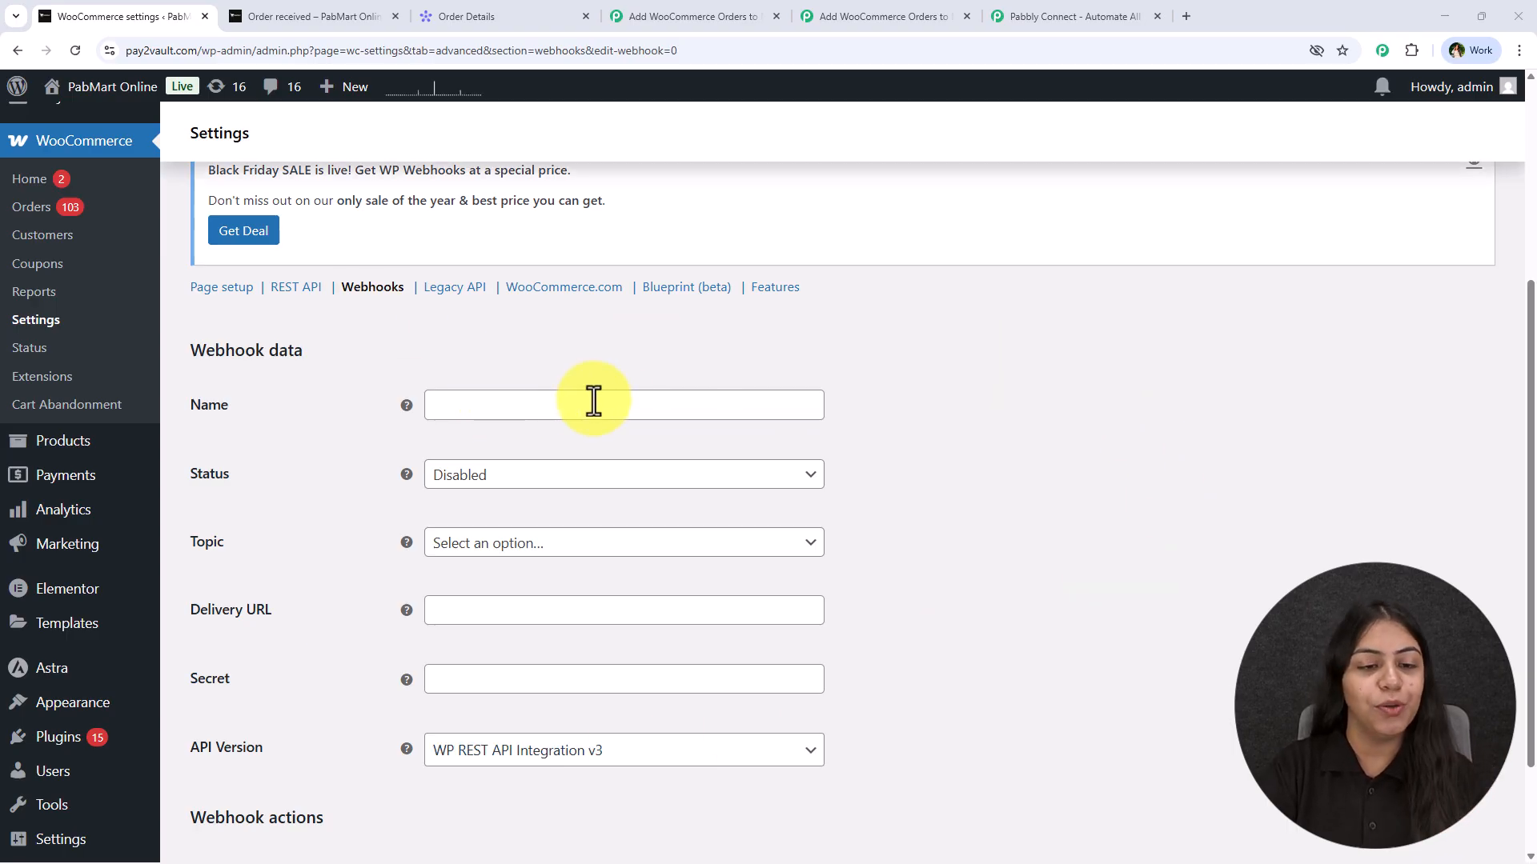
pyautogui.click(567, 400)
pyautogui.click(549, 442)
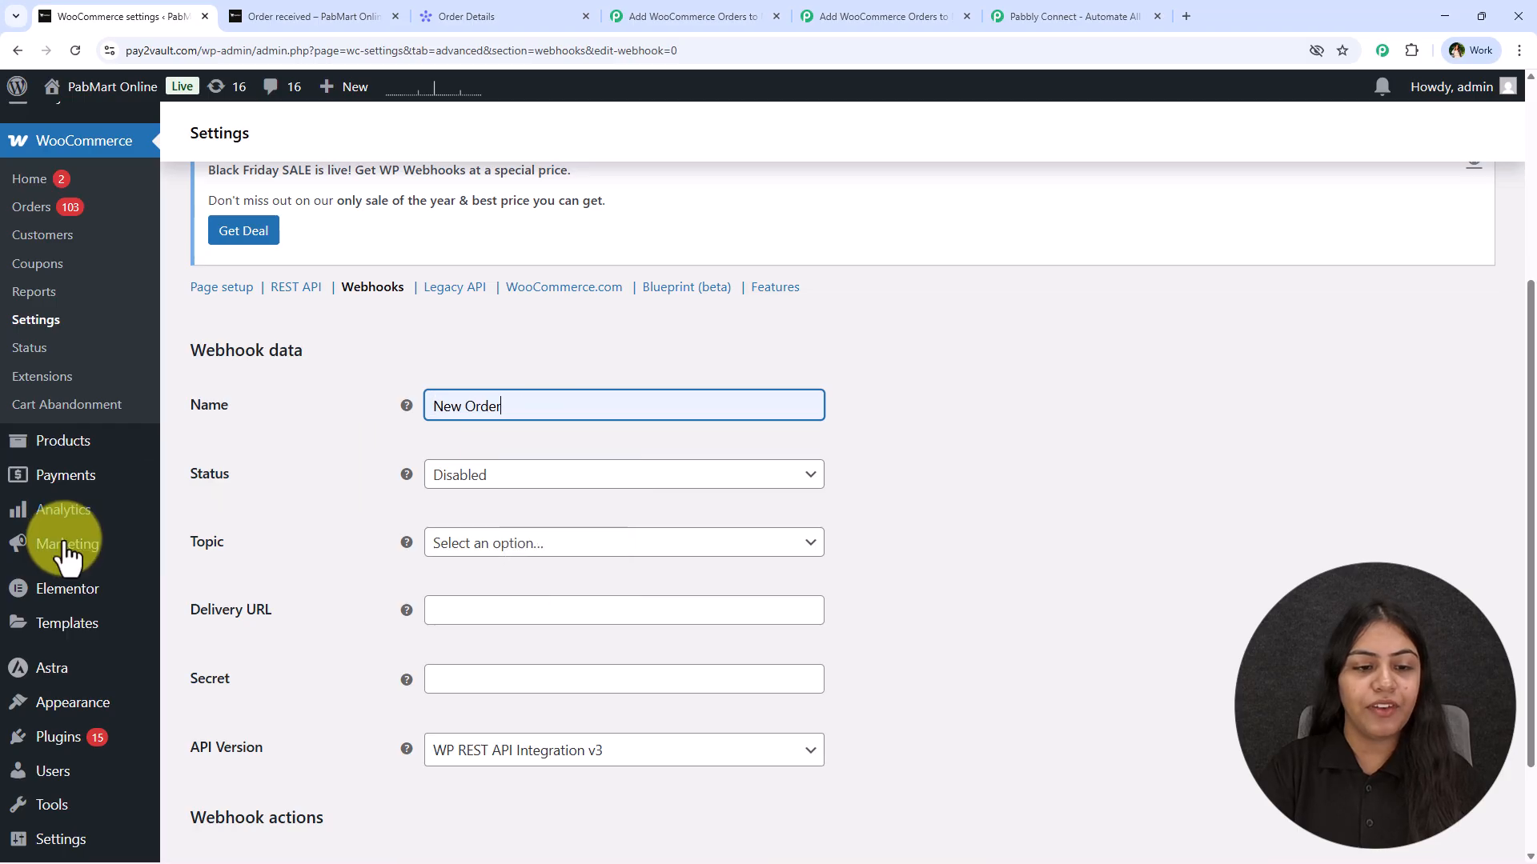
pyautogui.click(520, 475)
pyautogui.click(495, 512)
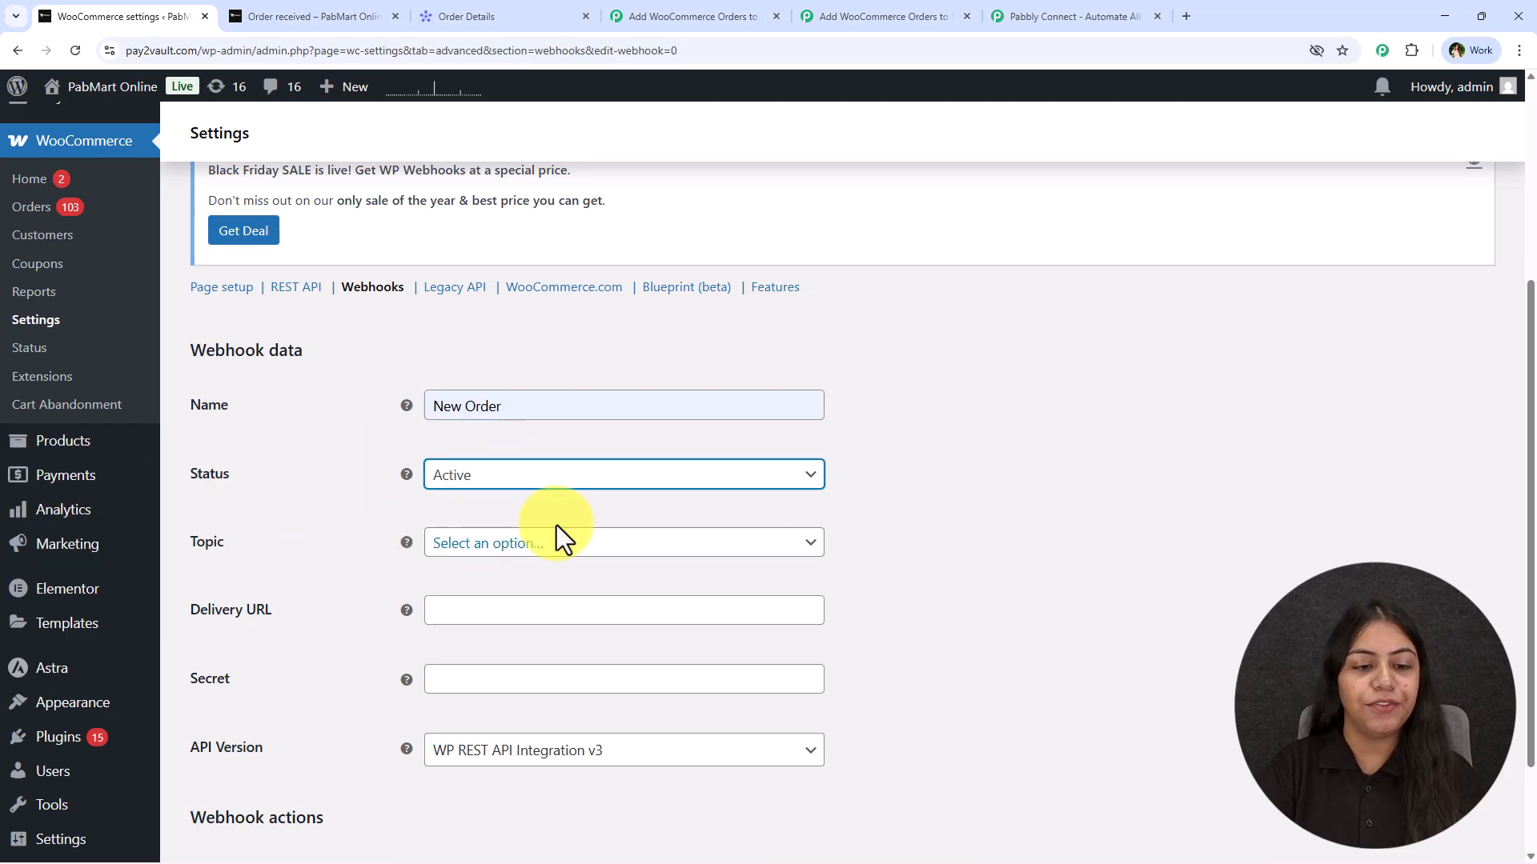
pyautogui.click(548, 545)
pyautogui.write('ord')
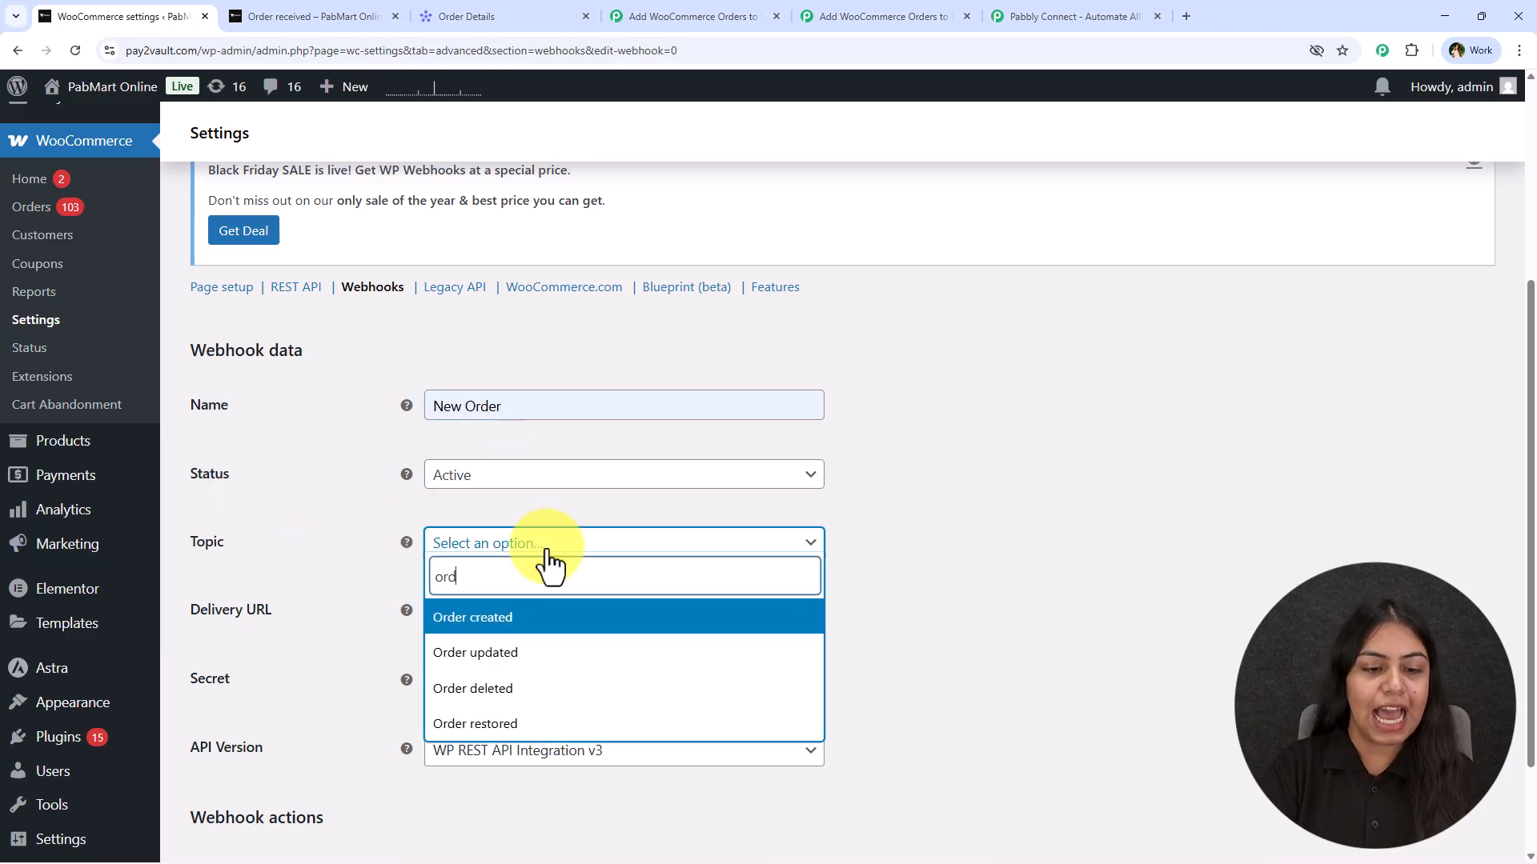
pyautogui.click(495, 622)
# - Paste the copied Pabbly Connect webhook URL as the webhook's Delivery URL
pyautogui.scroll(-1, 564, 516)
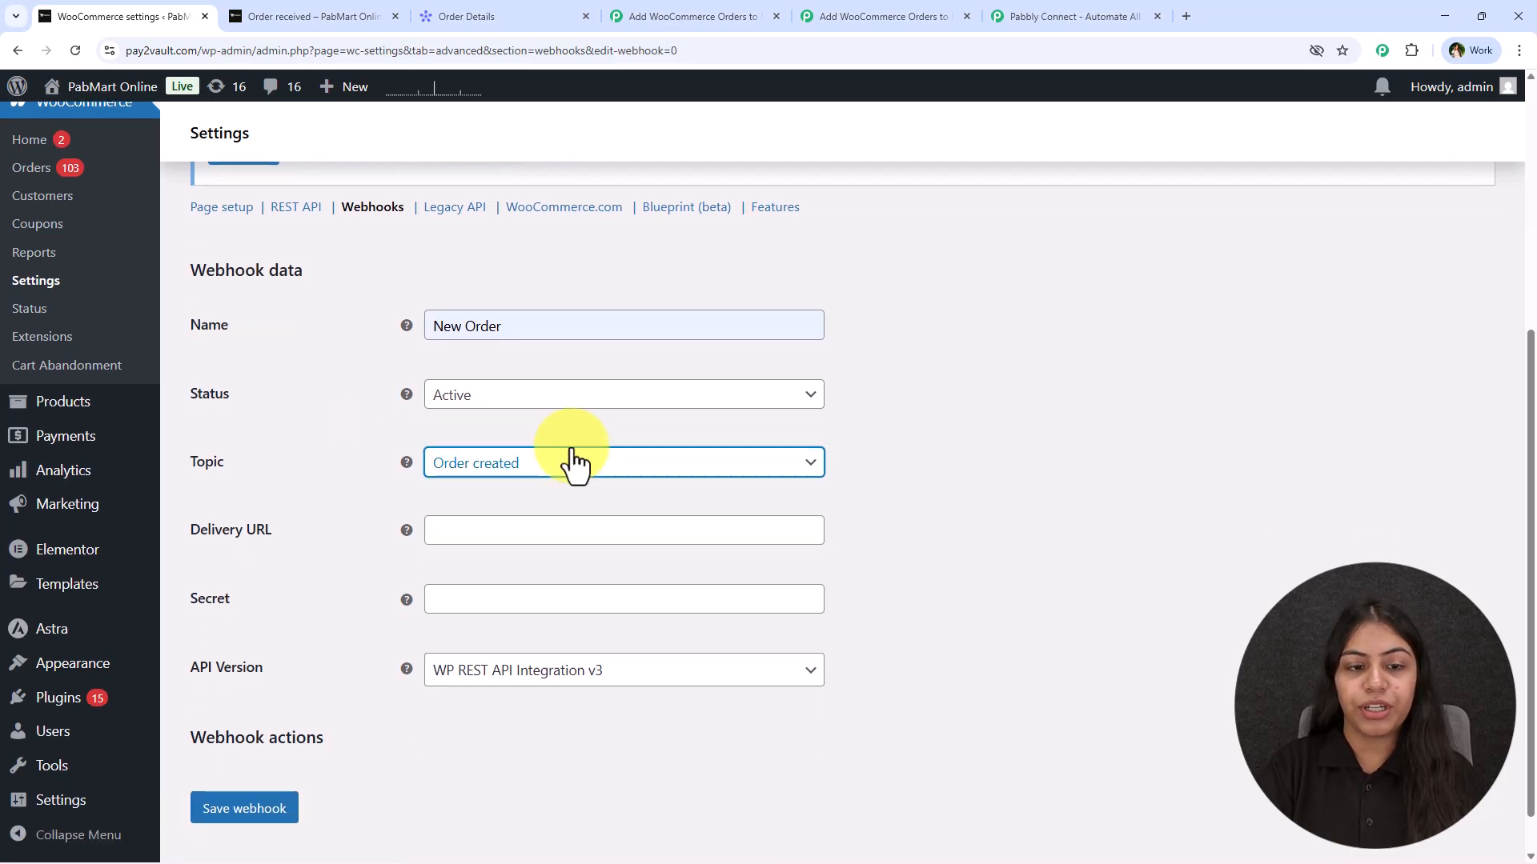
pyautogui.click(531, 525)
pyautogui.rightClick(532, 522)
pyautogui.click(612, 361)
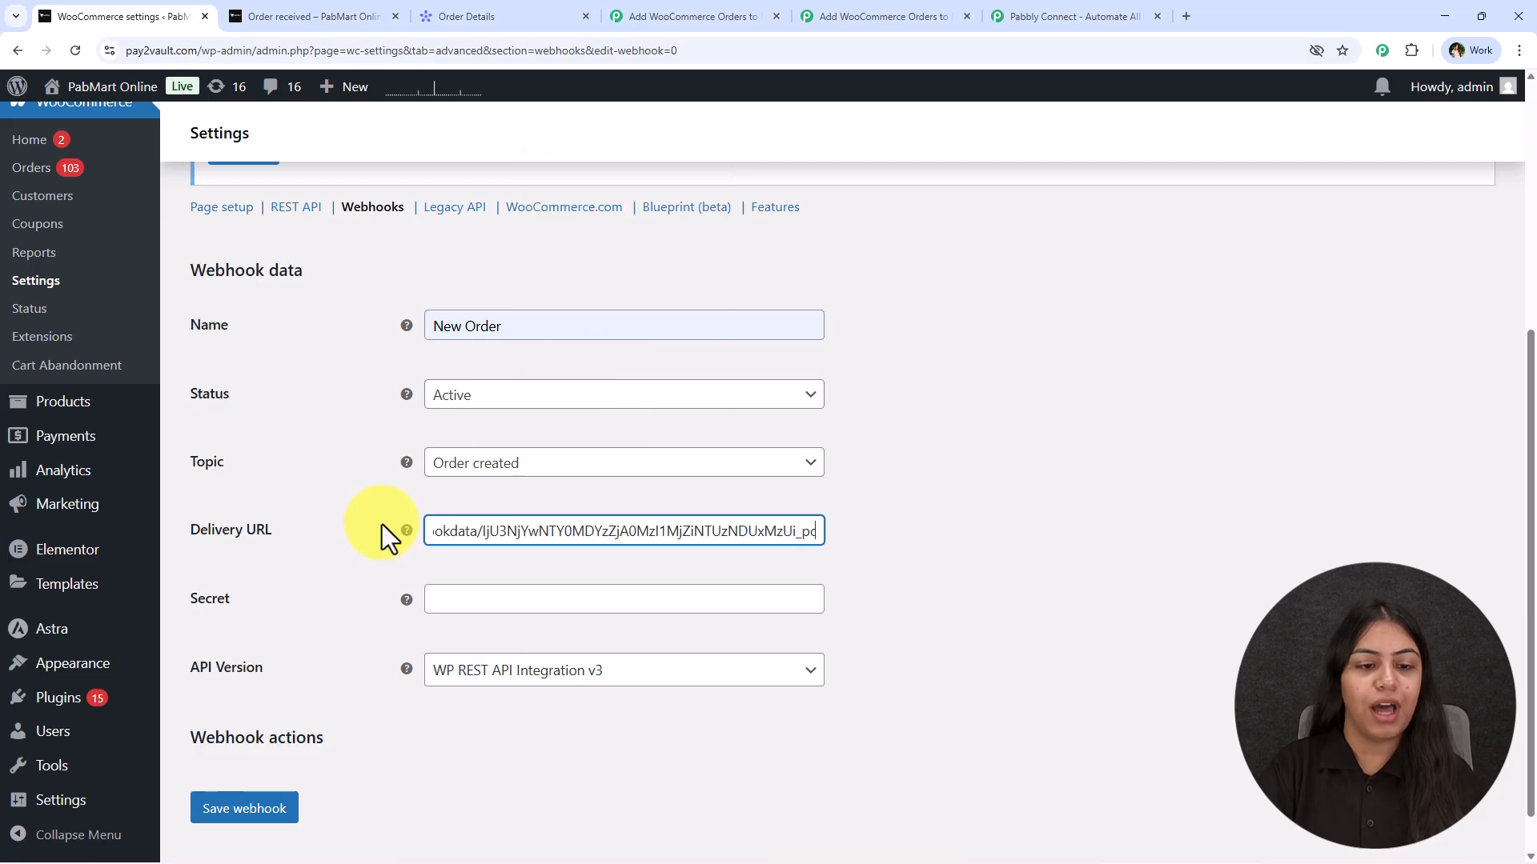
# - Enter the webhook secret, select WP REST API Integration v3 as the API version and save the webhook
pyautogui.click(463, 597)
pyautogui.click(520, 668)
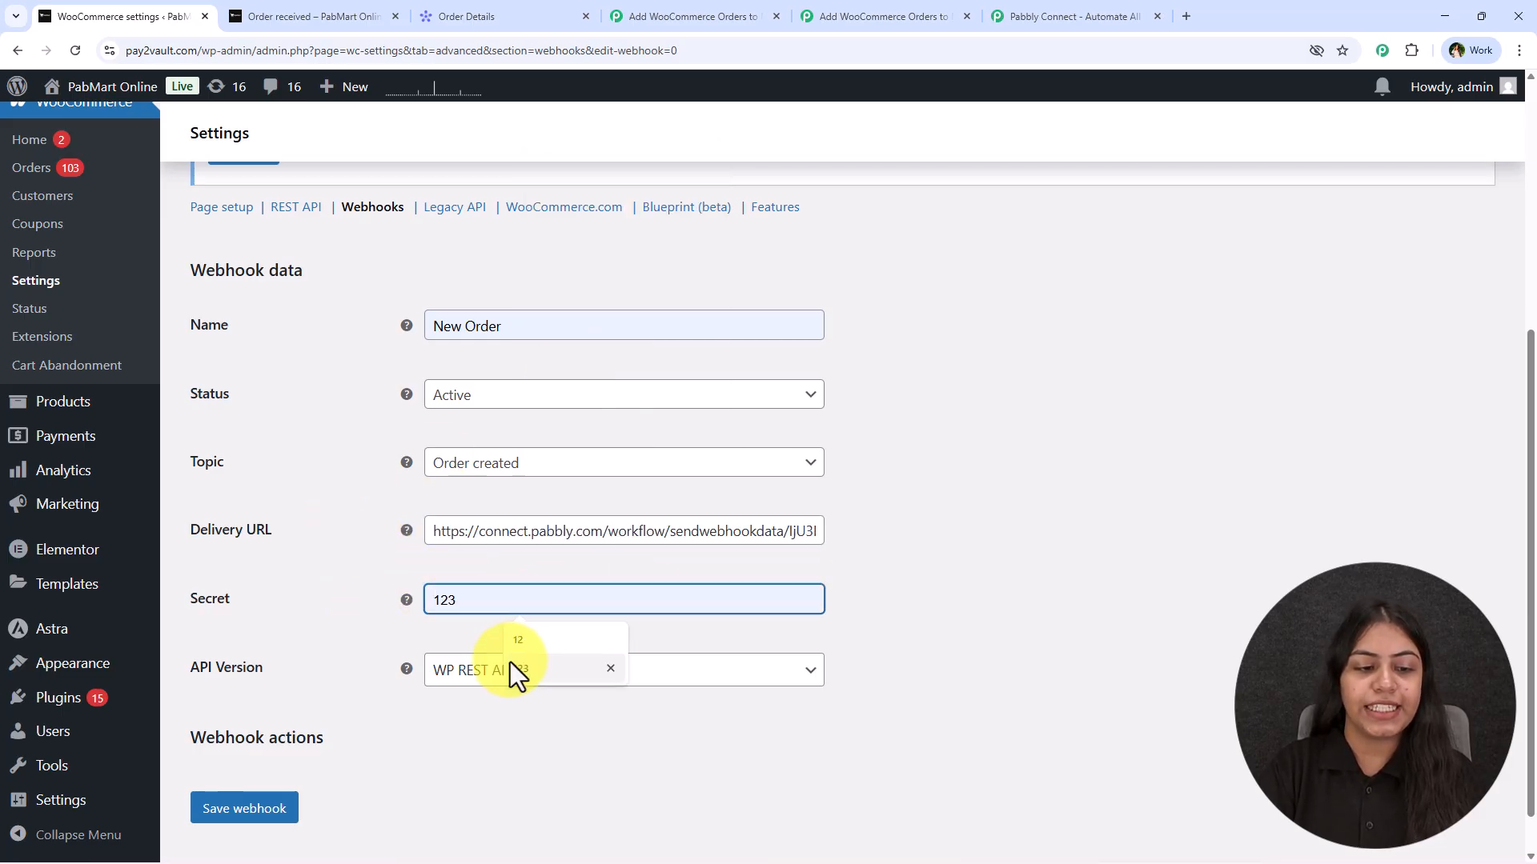
pyautogui.click(470, 671)
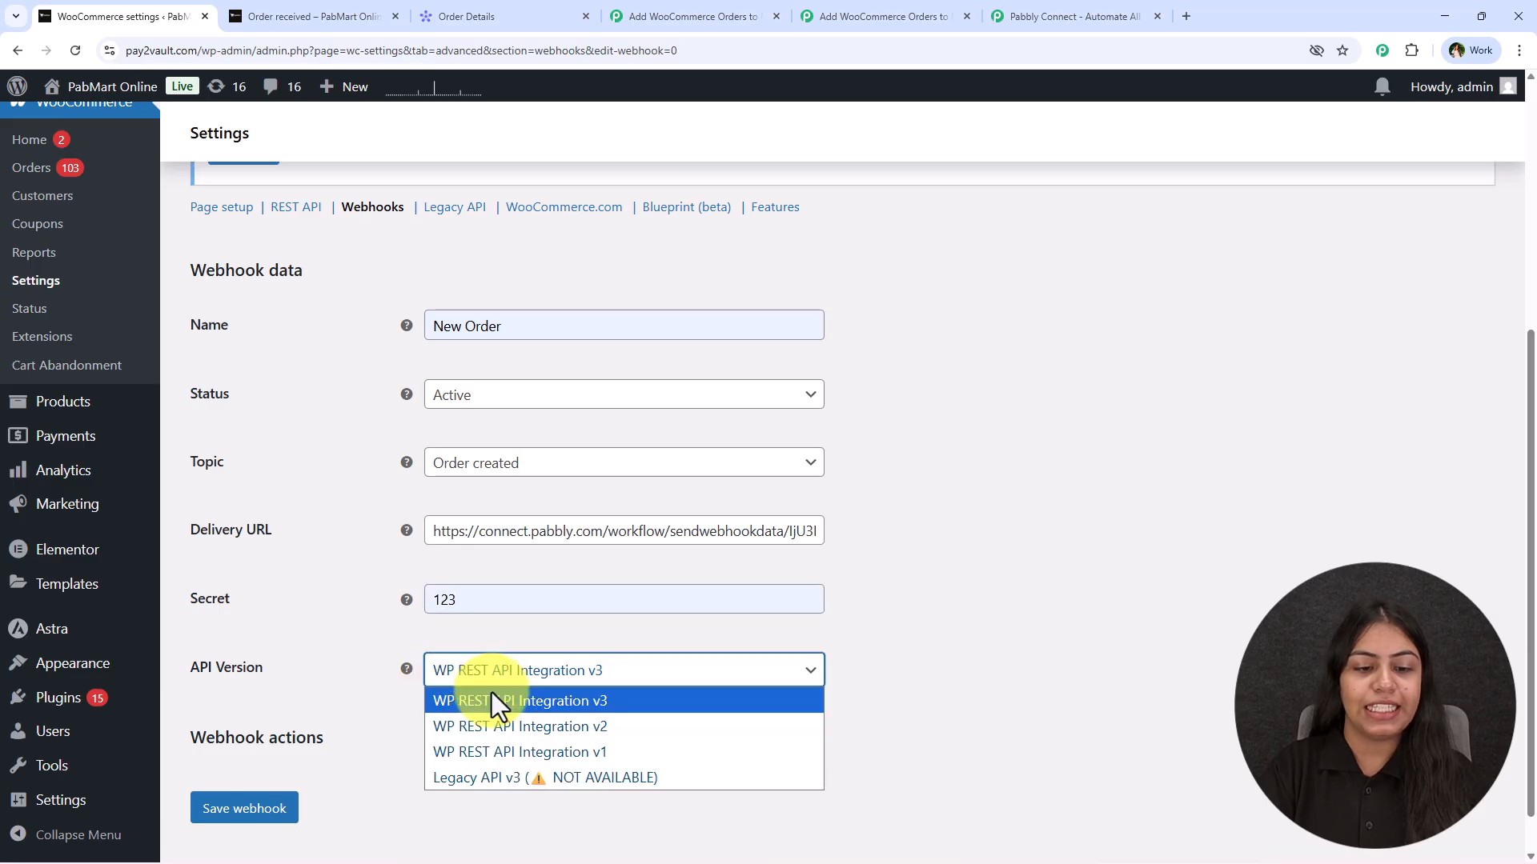
pyautogui.click(491, 698)
pyautogui.click(290, 810)
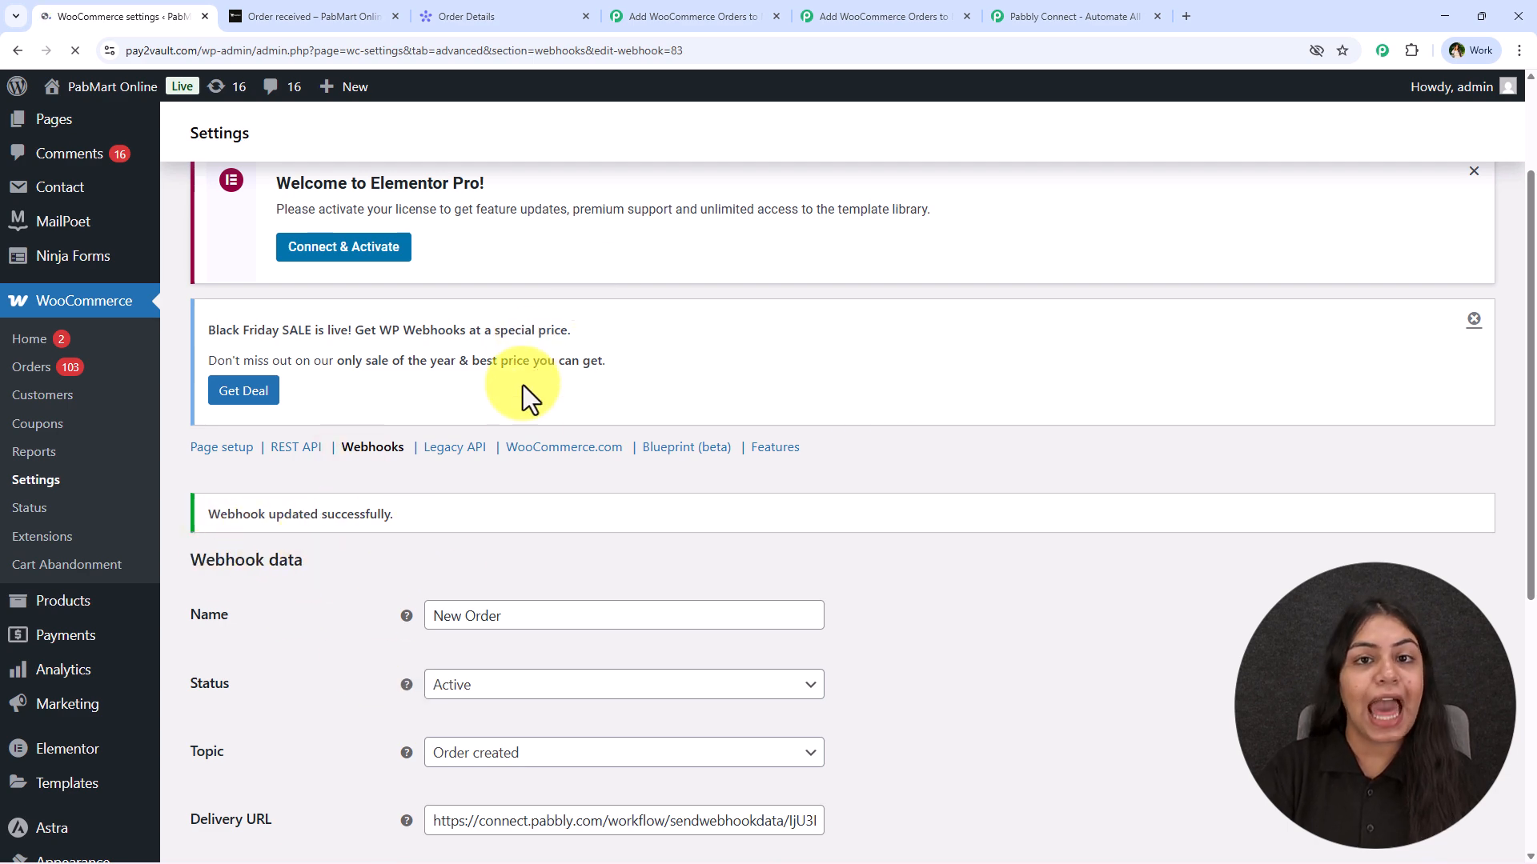
# - Return to the Pabbly Connect workflow, check the response received and start re-capturing the webhook response
pyautogui.click(896, 16)
pyautogui.scroll(-5, 948, 490)
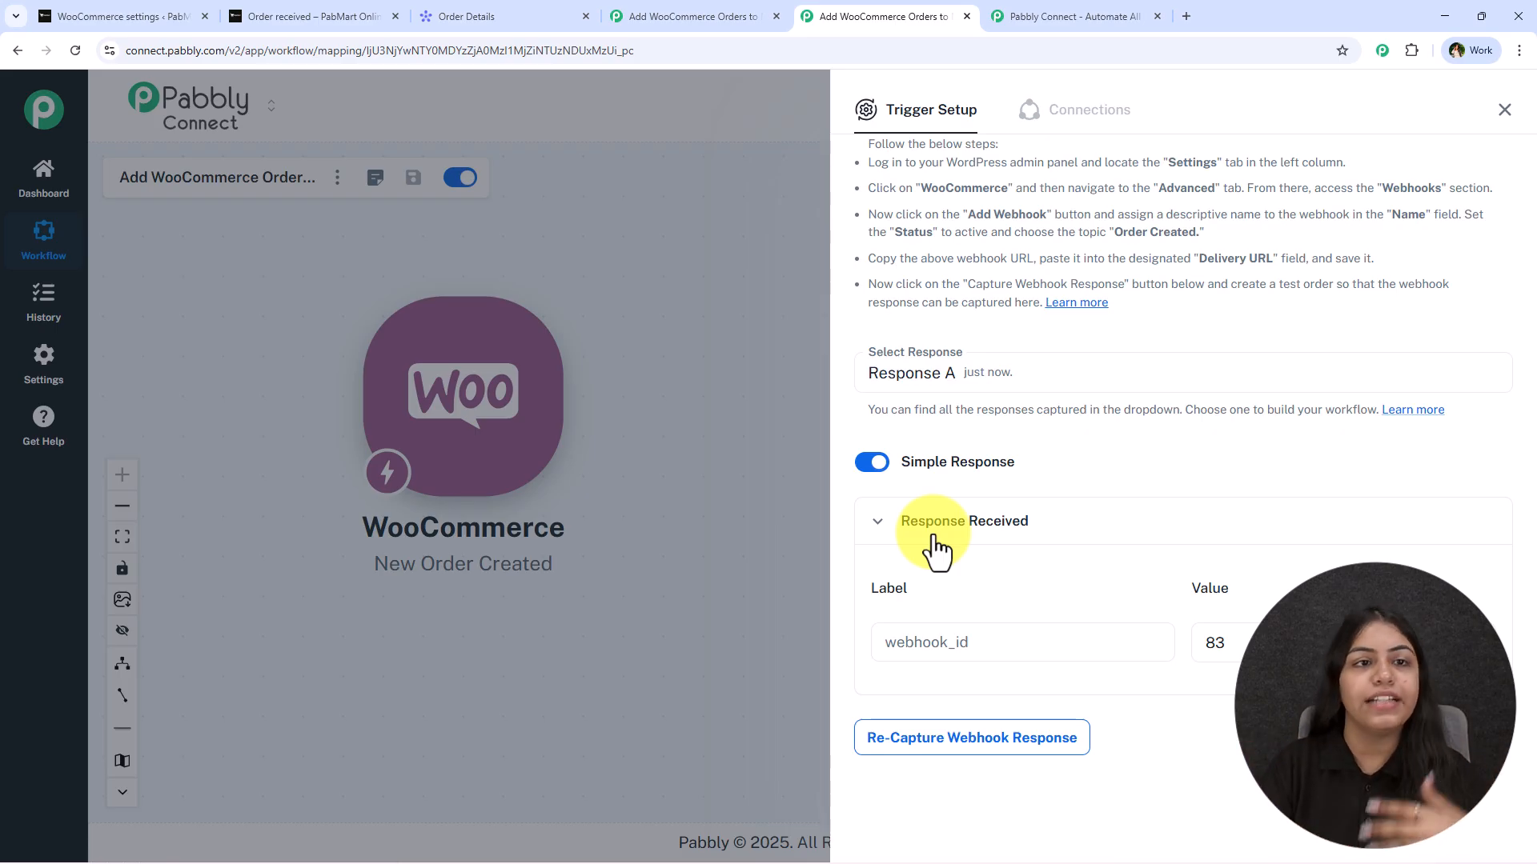
pyautogui.click(449, 16)
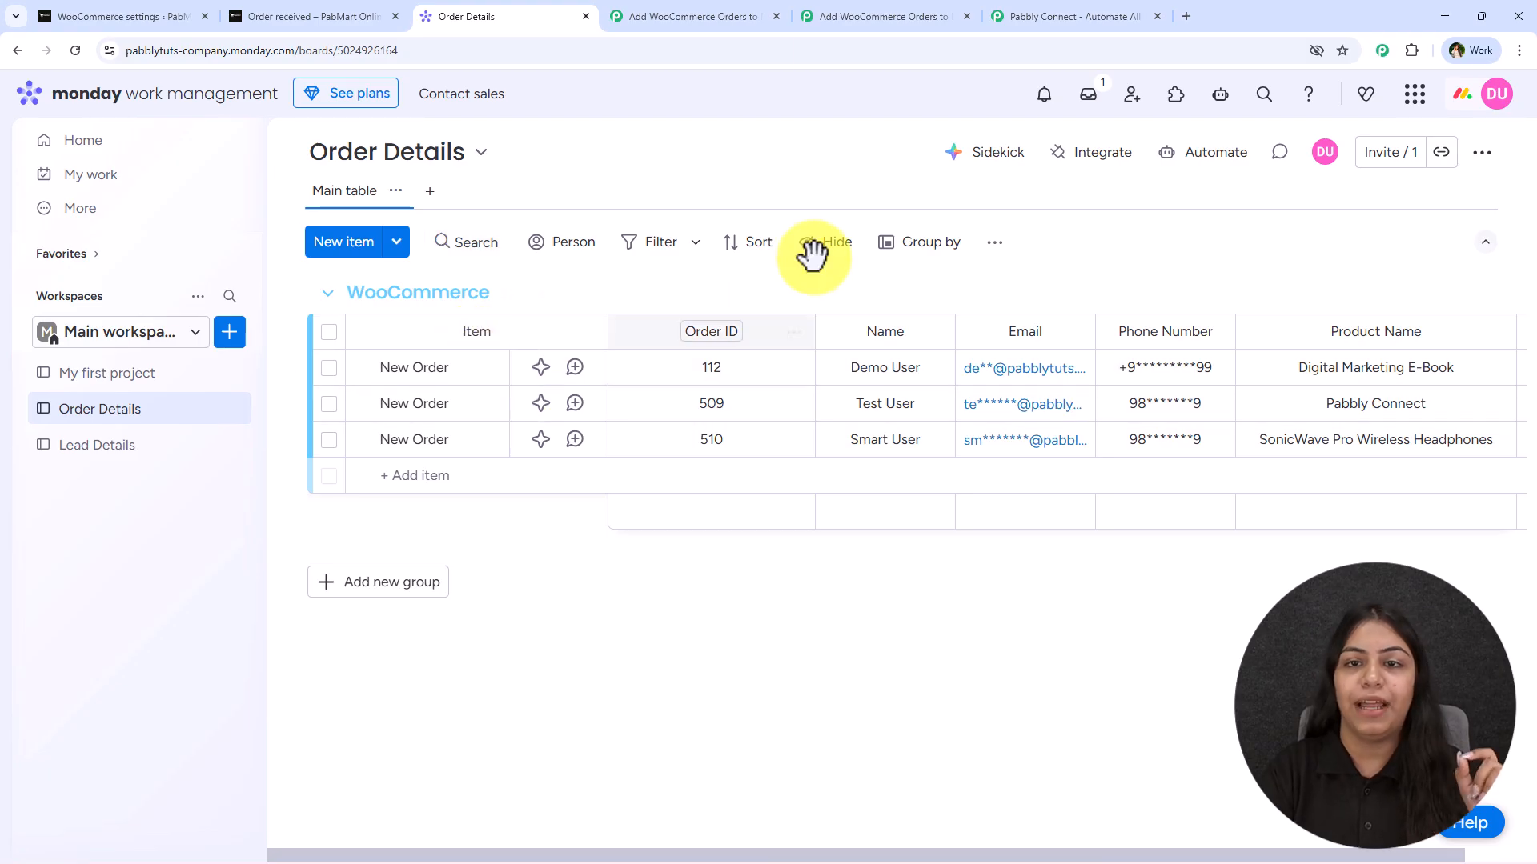
pyautogui.click(910, 14)
pyautogui.click(1022, 750)
pyautogui.click(848, 534)
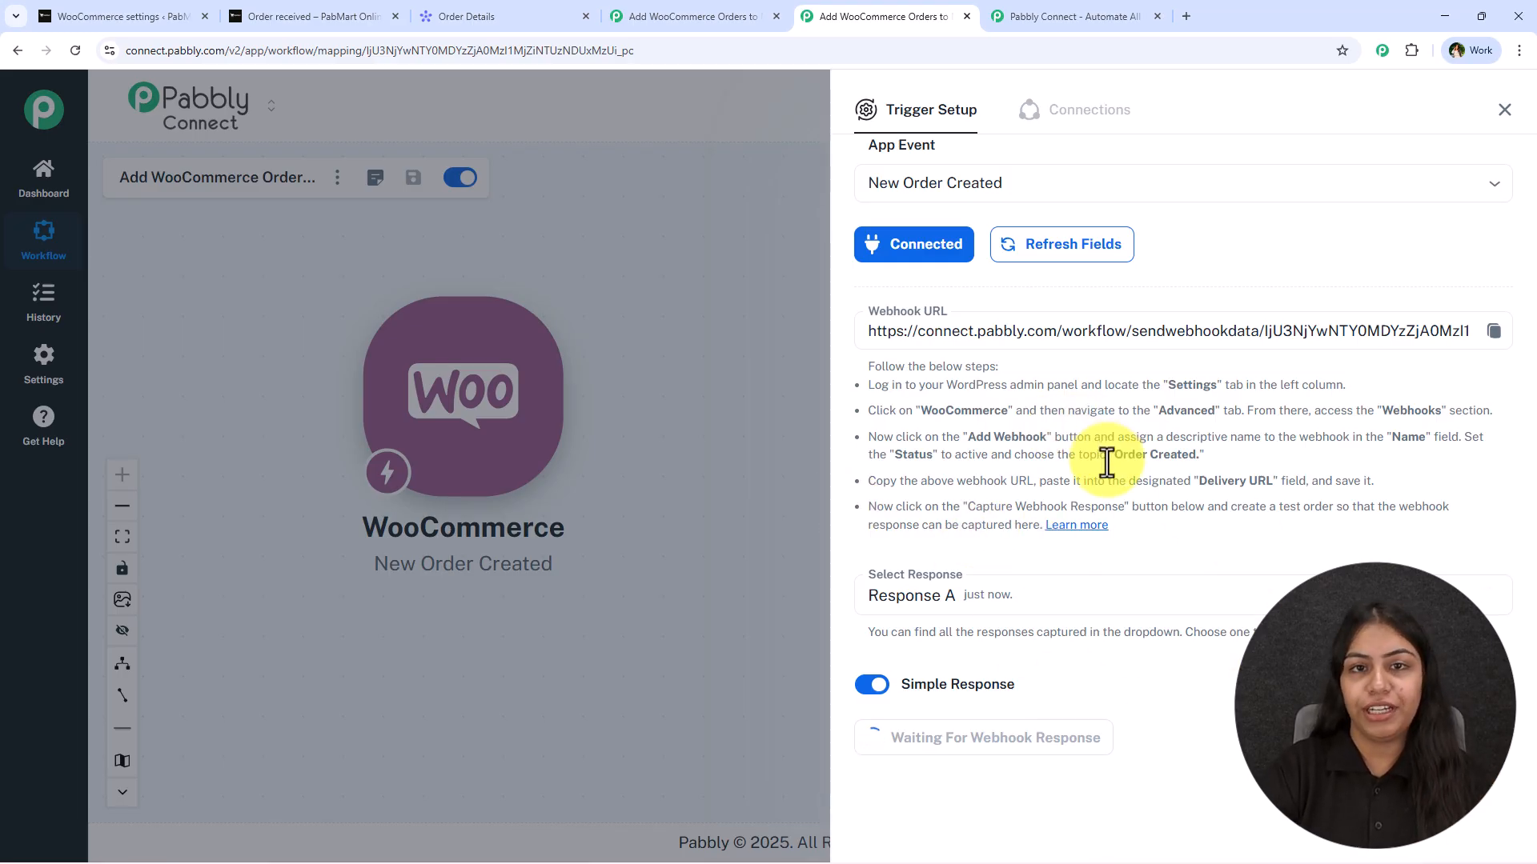
# - Go back to the PabMart Online store, add the Pabbly Connect product to the cart and proceed to checkout
pyautogui.click(333, 16)
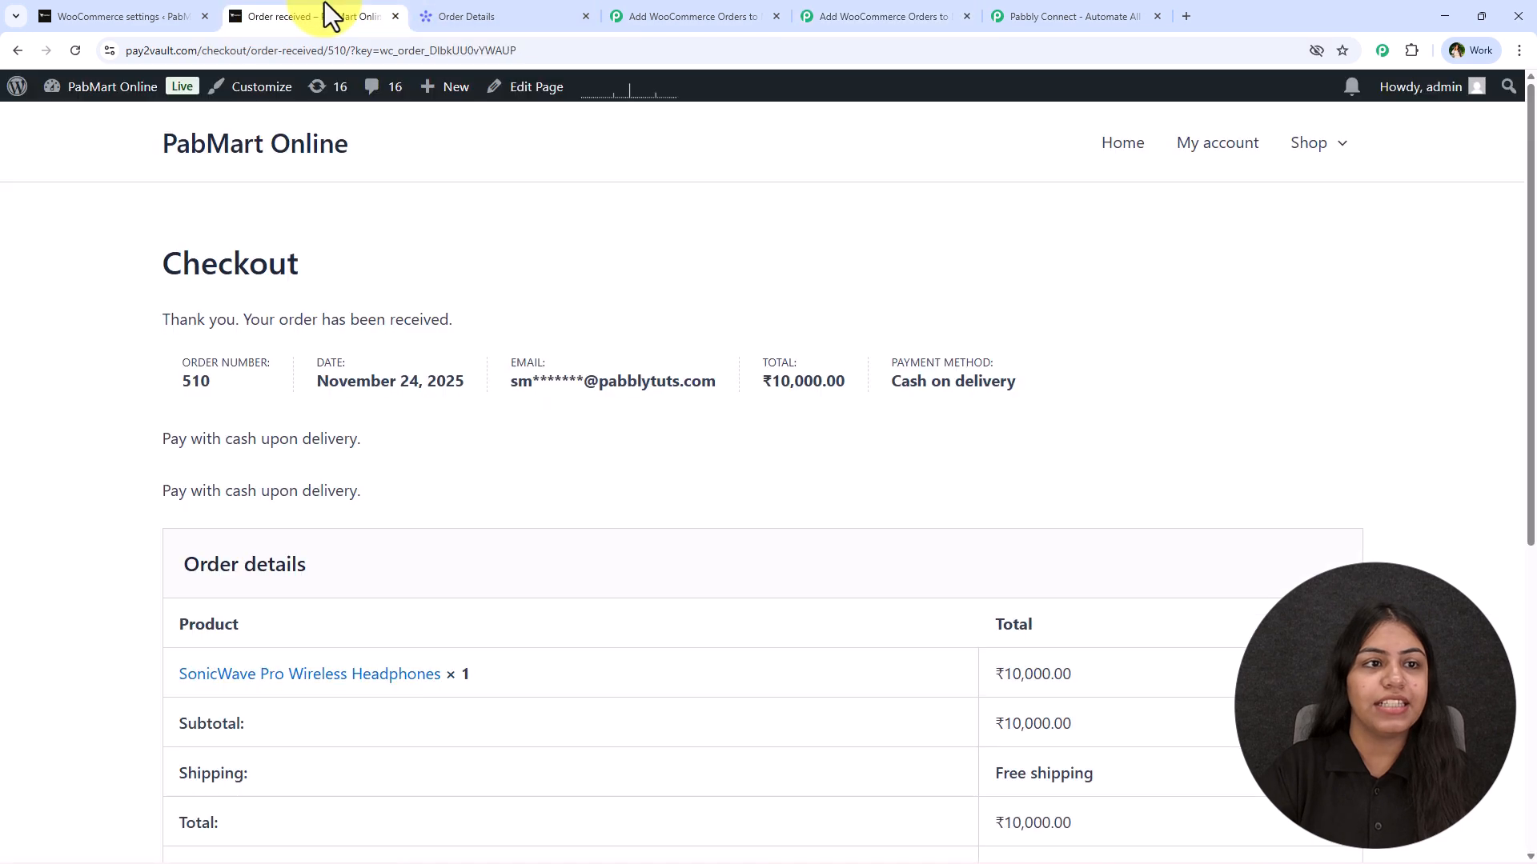
pyautogui.click(18, 51)
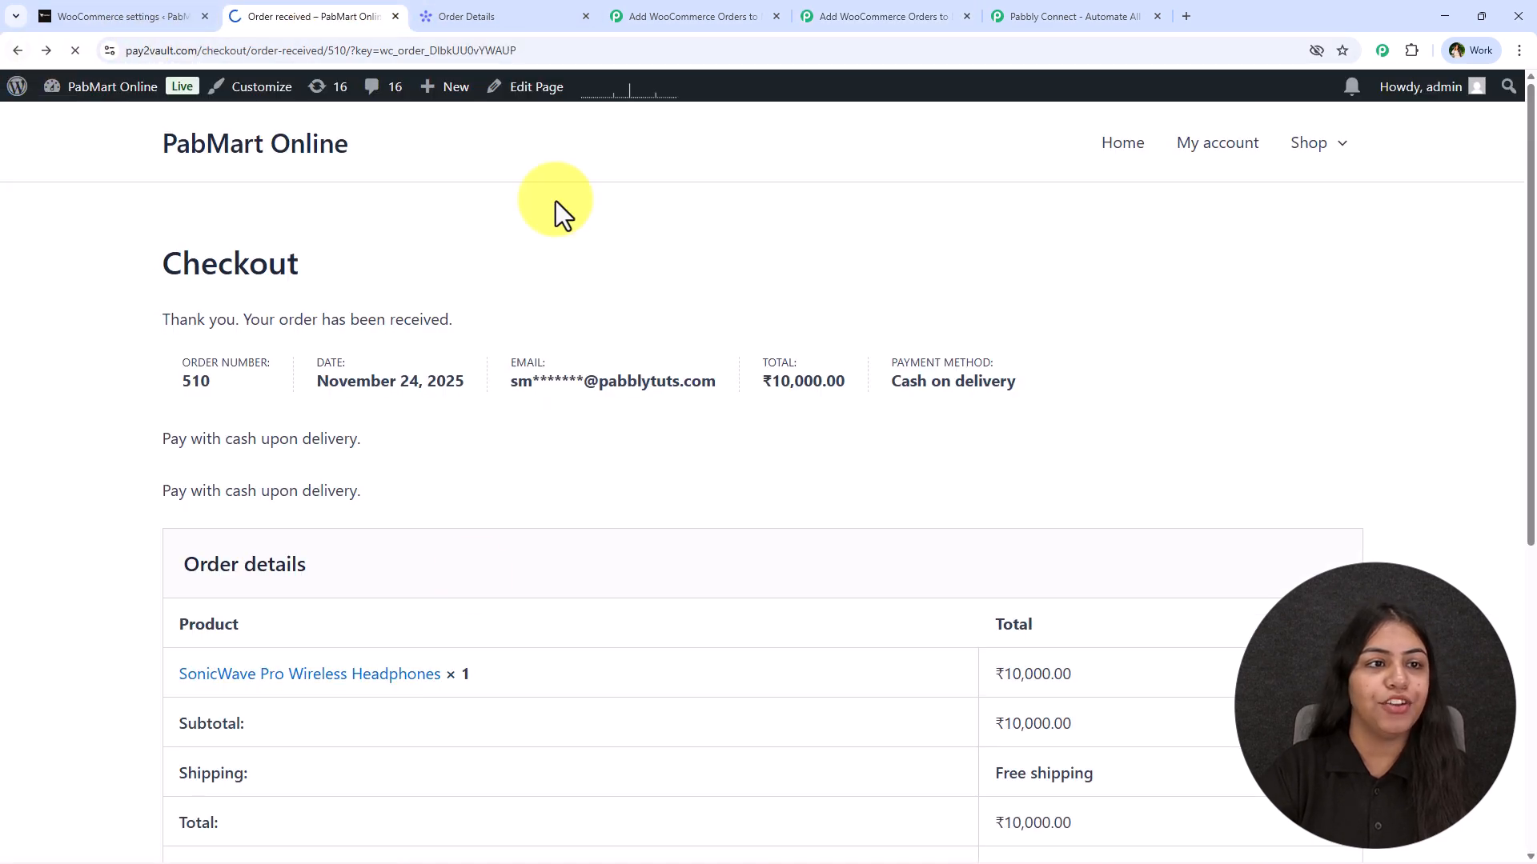
pyautogui.scroll(-3, 320, 416)
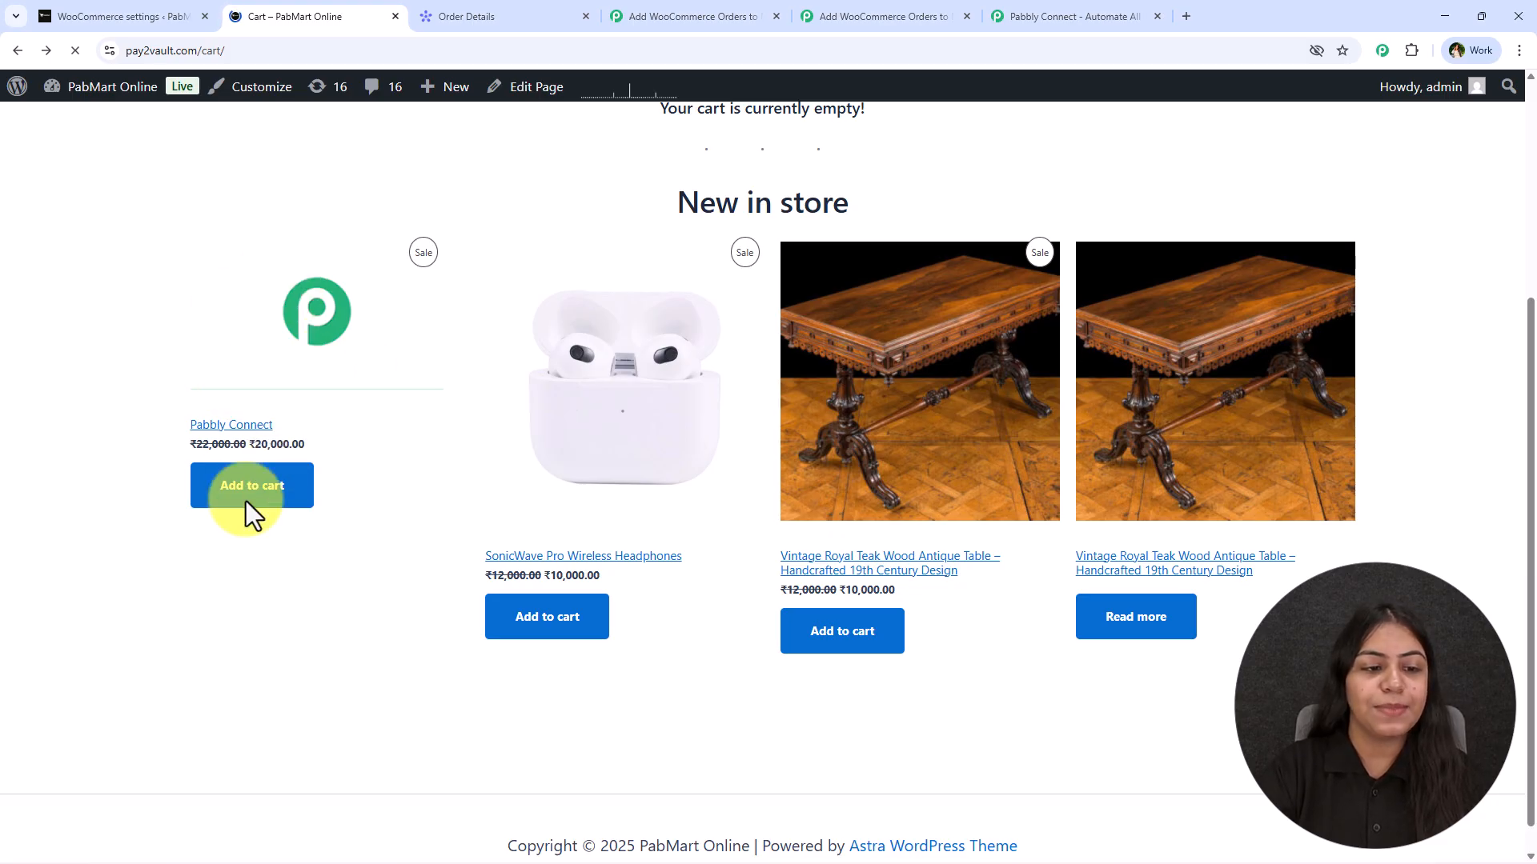
pyautogui.scroll(1, 261, 480)
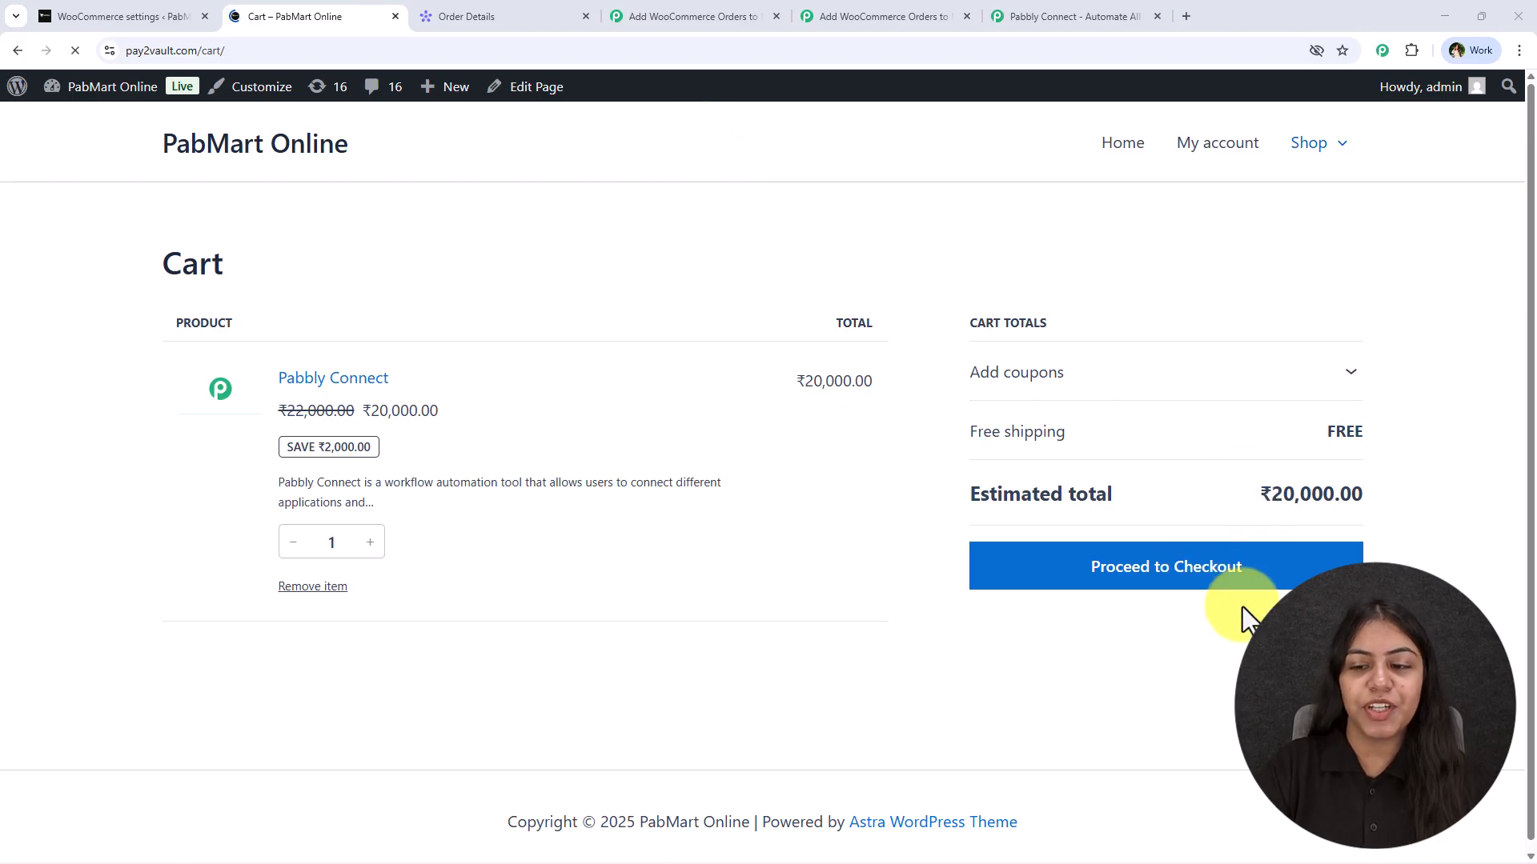
pyautogui.click(1153, 568)
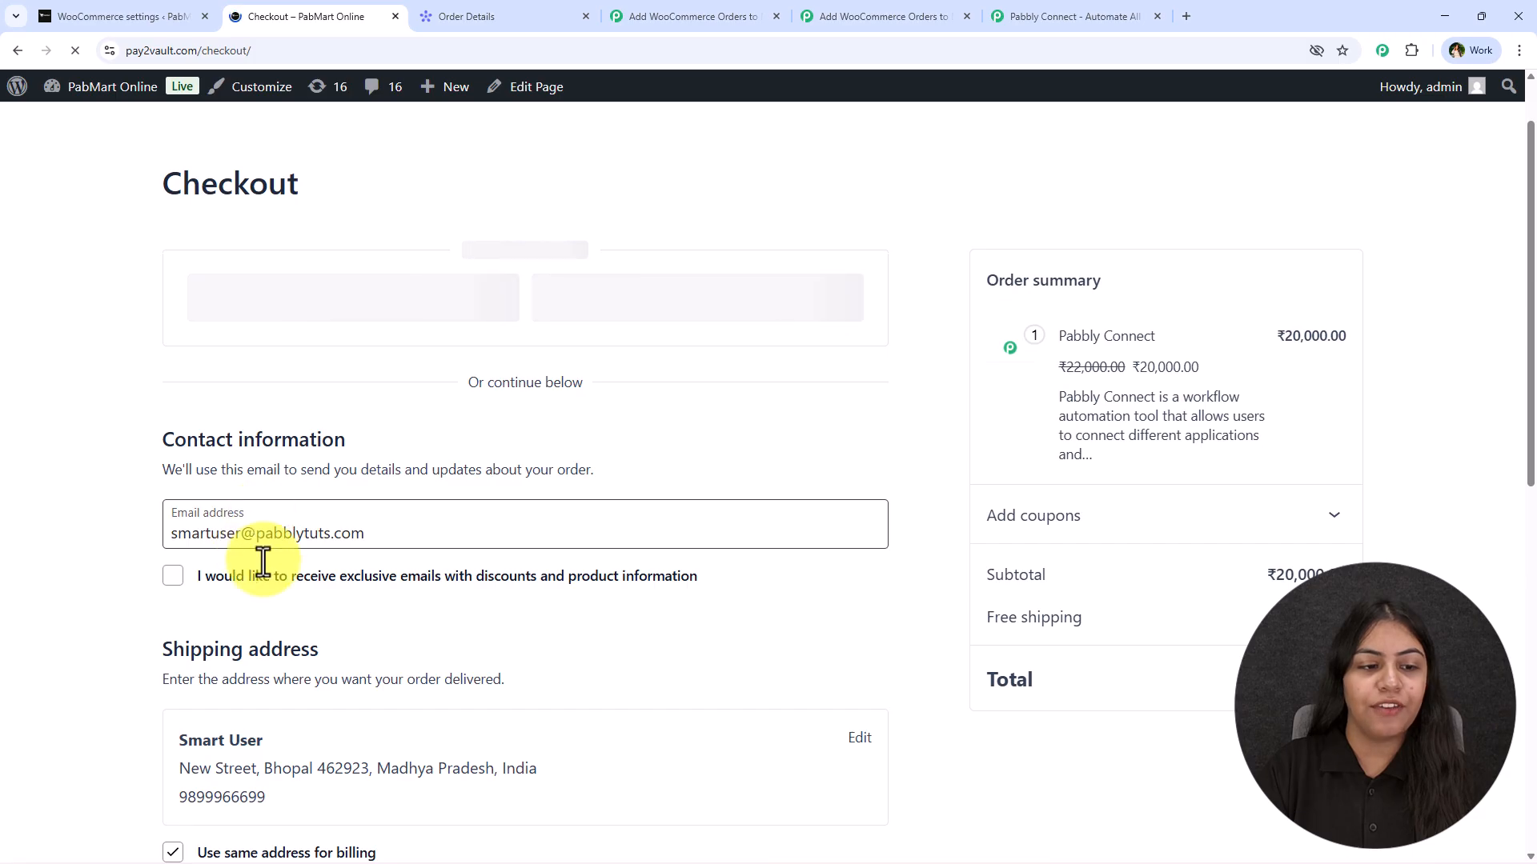
# - Replace the contact email address on the checkout form with the new test customer's email
pyautogui.scroll(-2, 267, 634)
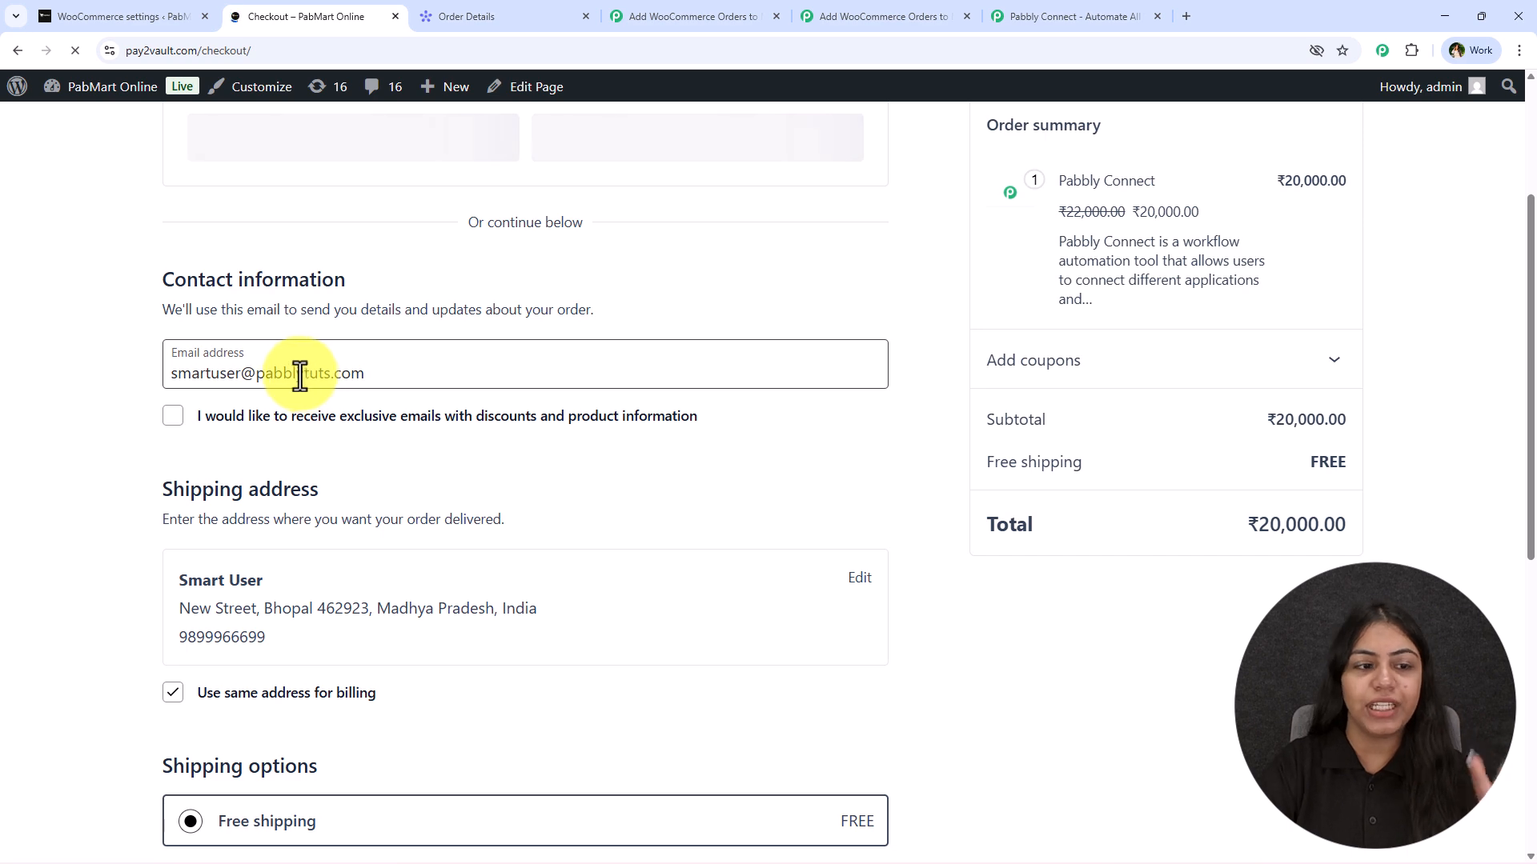
pyautogui.scroll(3, 166, 424)
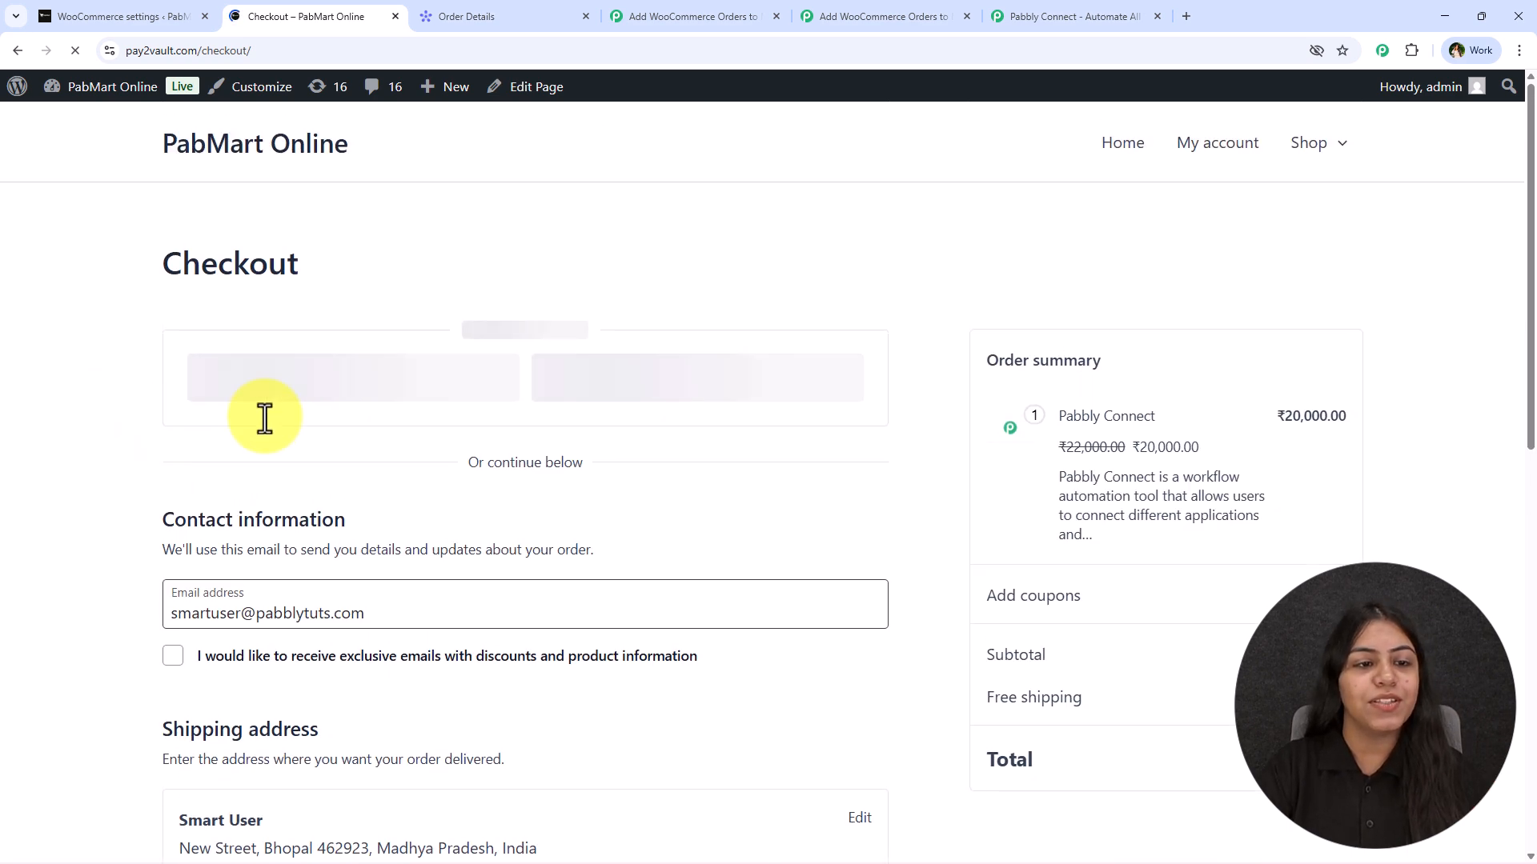
pyautogui.scroll(-2, 302, 332)
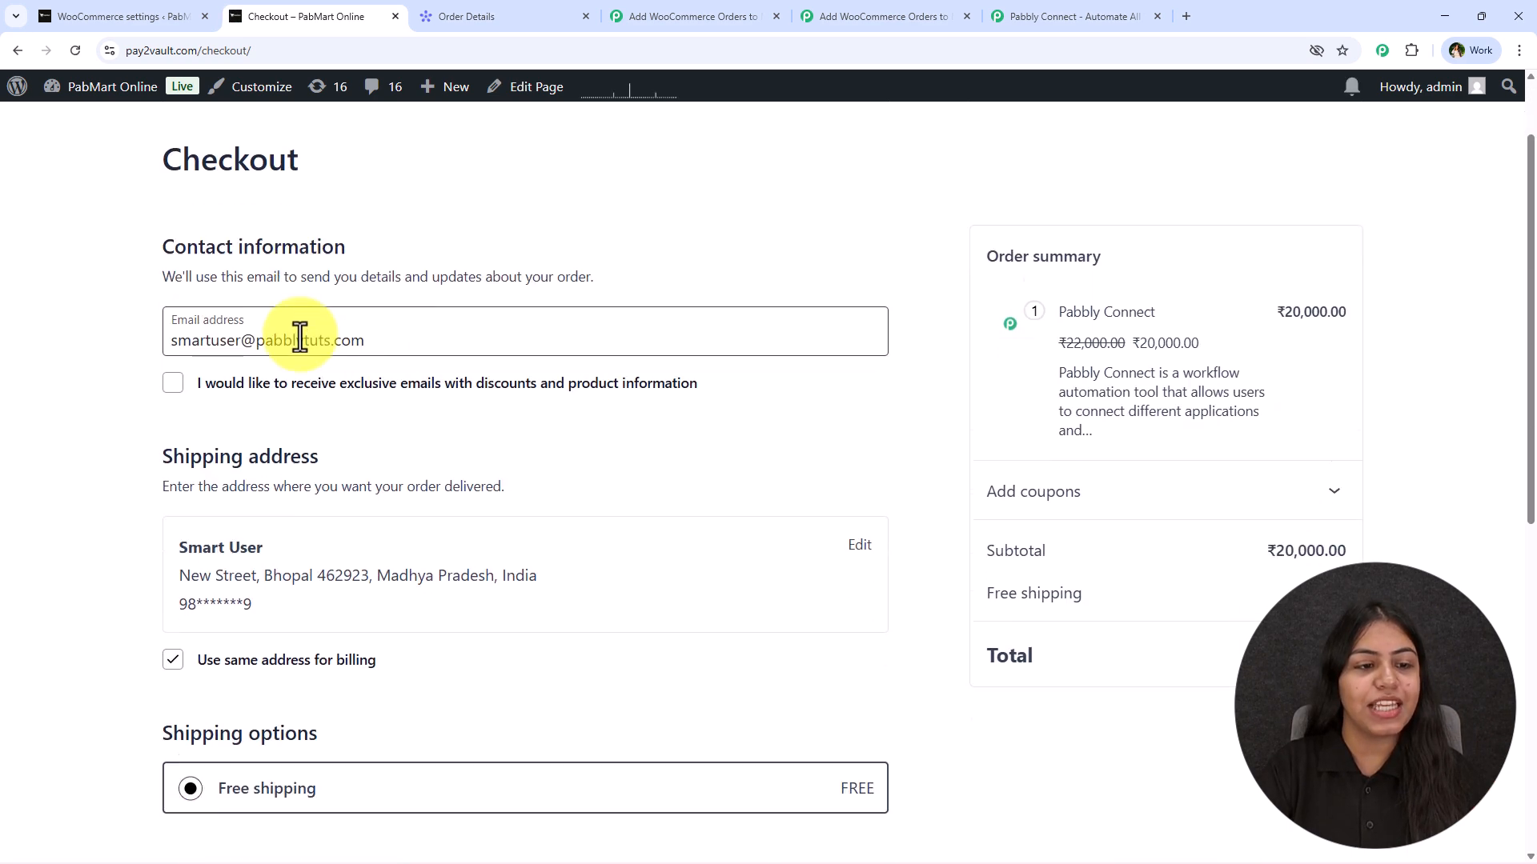
pyautogui.moveTo(242, 288); pyautogui.dragTo(161, 291)
pyautogui.write('new')
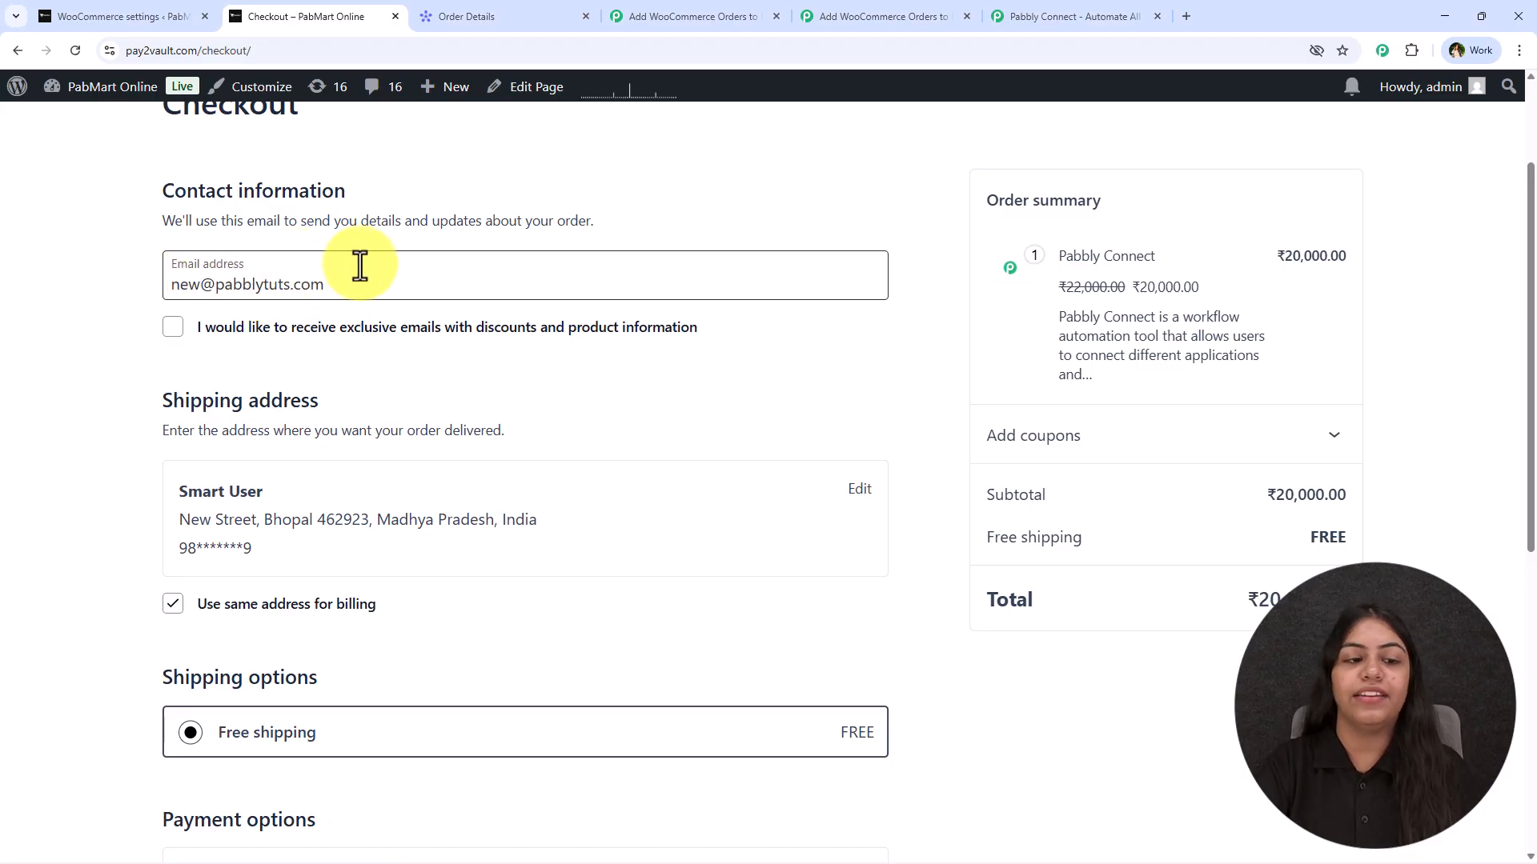
# - Edit the shipping address and replace the first name with the new test customer's first name
pyautogui.scroll(-2, 971, 292)
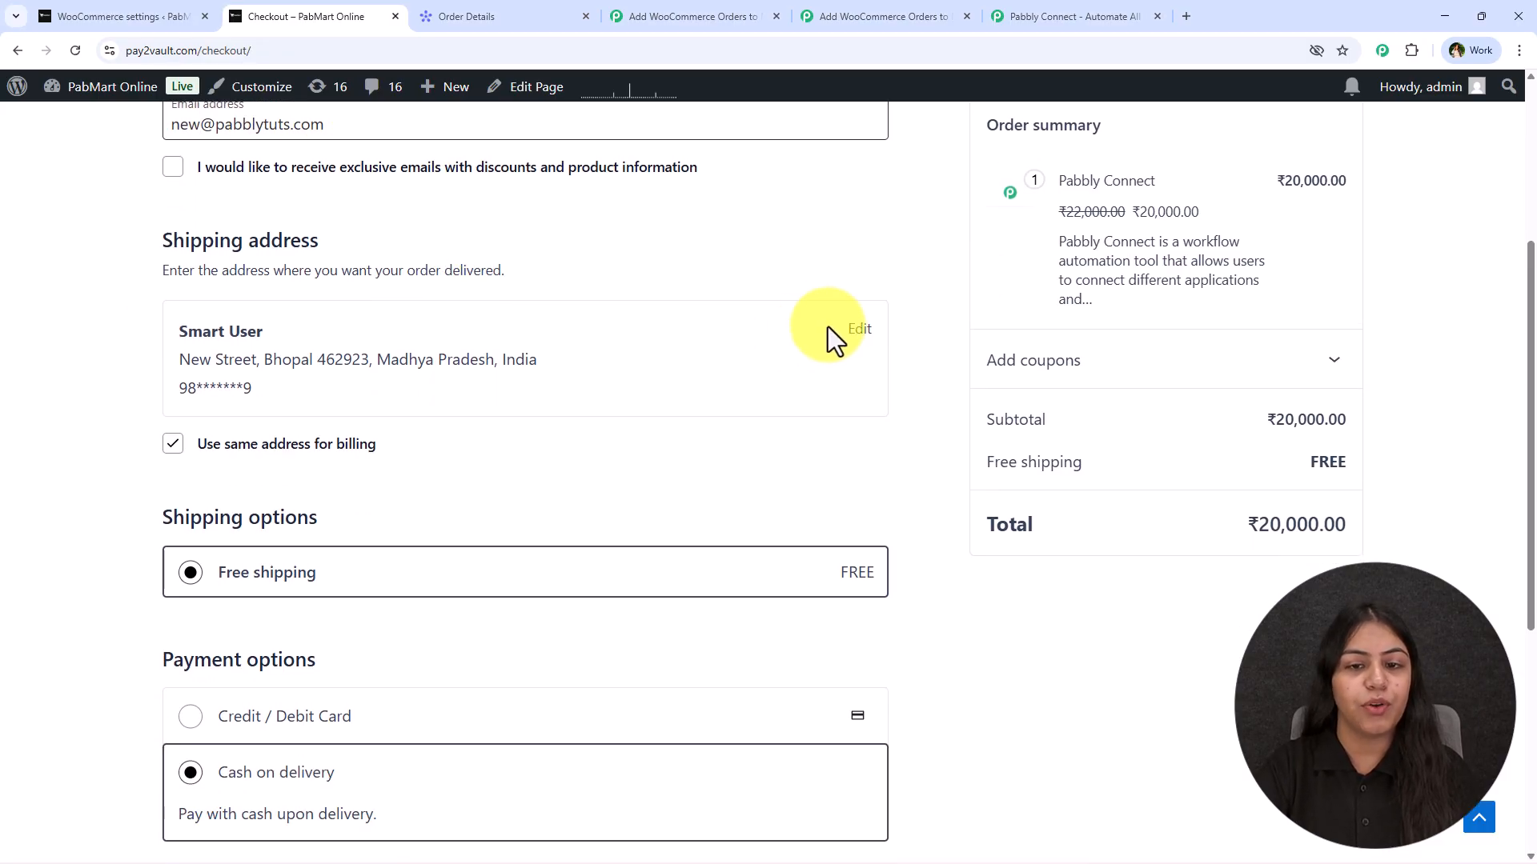
pyautogui.click(852, 333)
pyautogui.click(237, 335)
pyautogui.click(127, 344)
pyautogui.doubleClick(201, 400)
pyautogui.write('New')
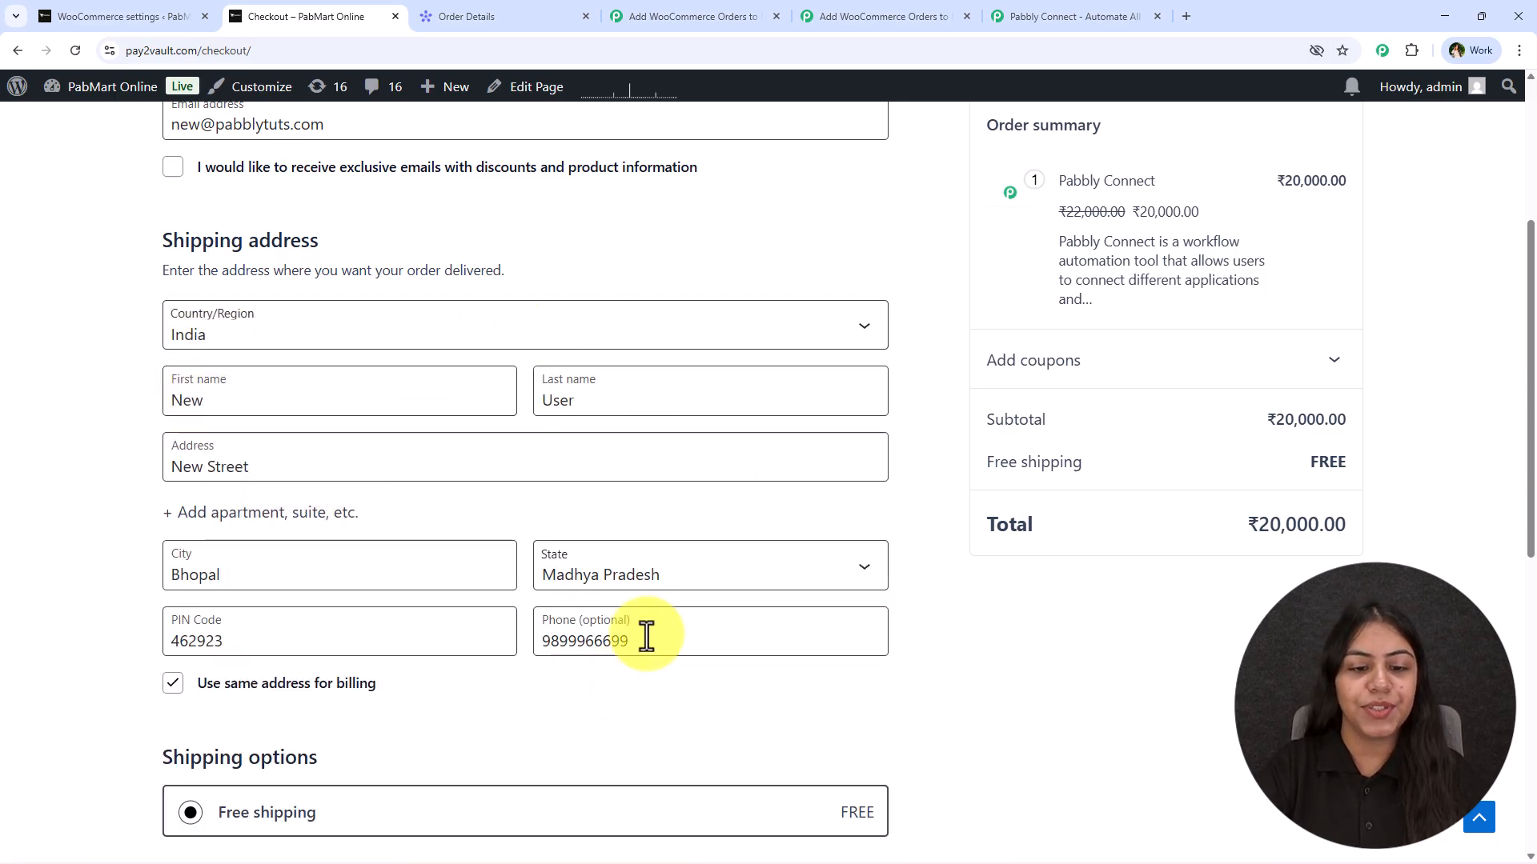
# - Replace the phone number in the shipping address with the new test customer's phone number
pyautogui.moveTo(647, 638); pyautogui.dragTo(539, 641)
pyautogui.press('BackSpace')
pyautogui.write('9999999999')
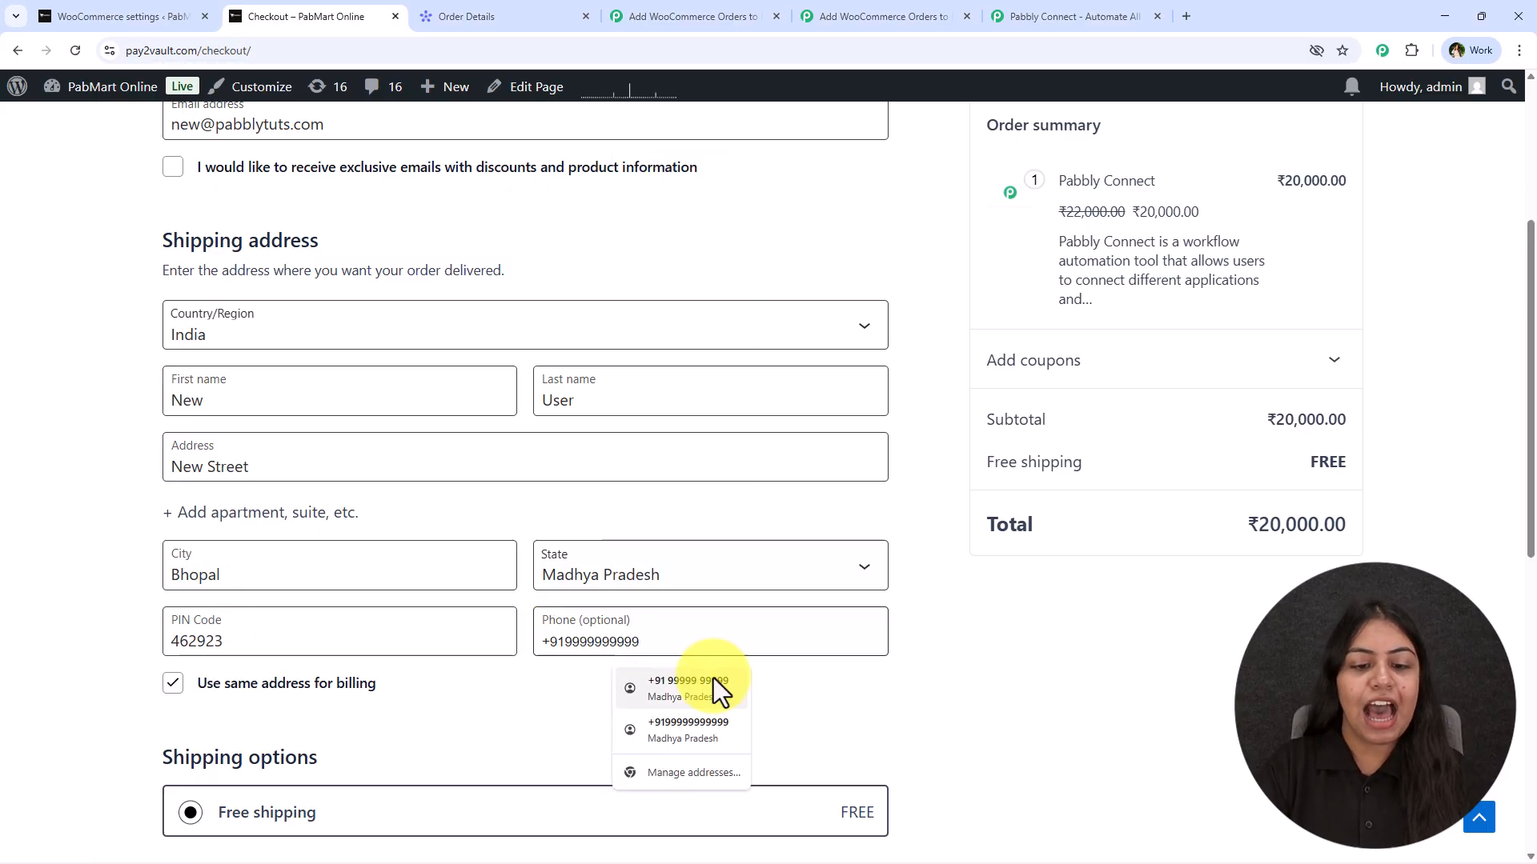
pyautogui.click(705, 688)
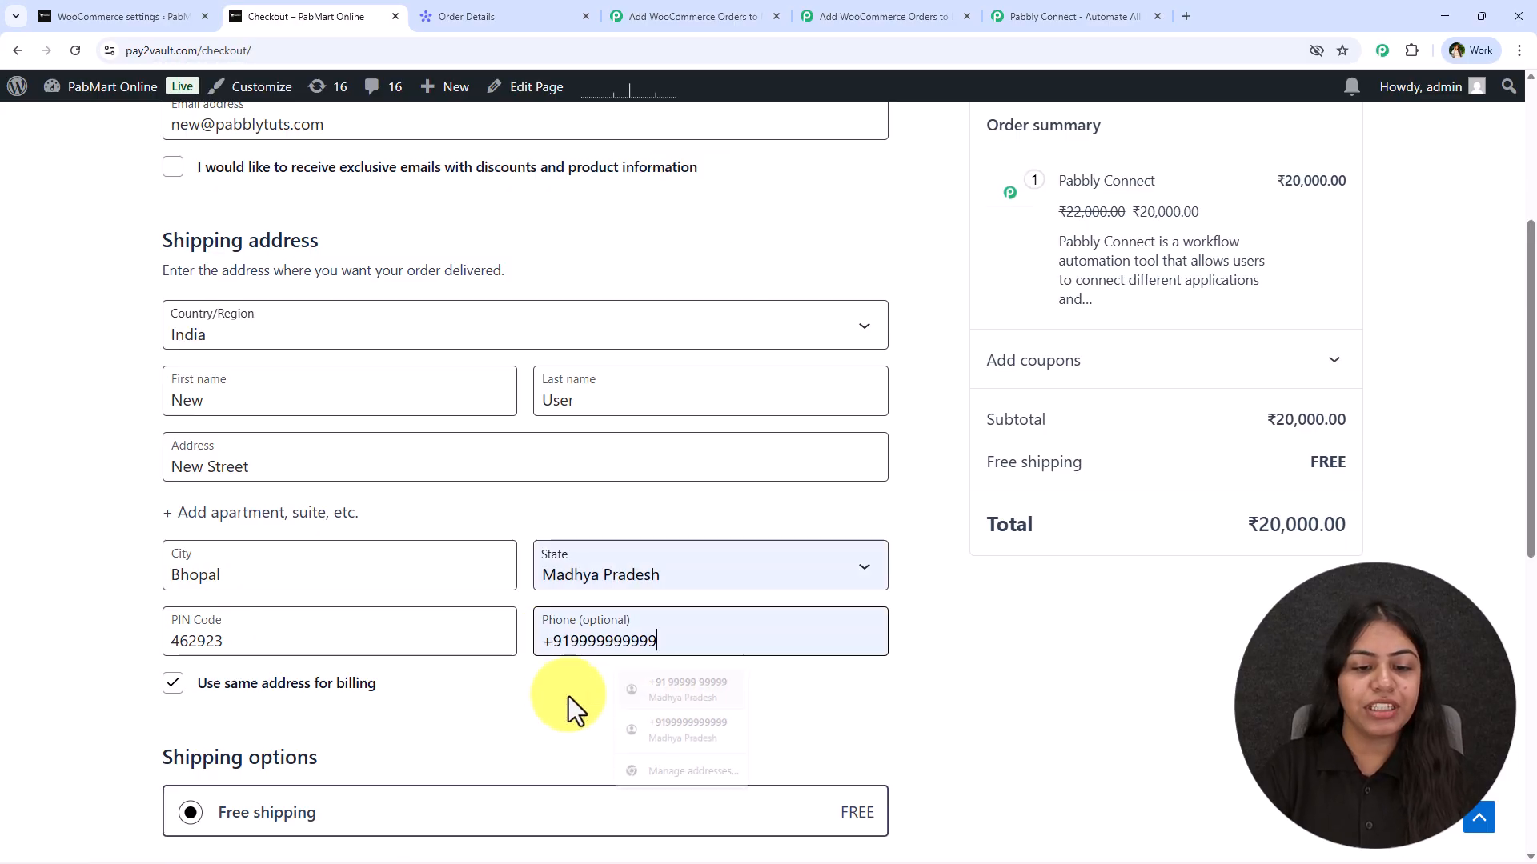
pyautogui.scroll(-1, 590, 622)
pyautogui.scroll(-3, 574, 614)
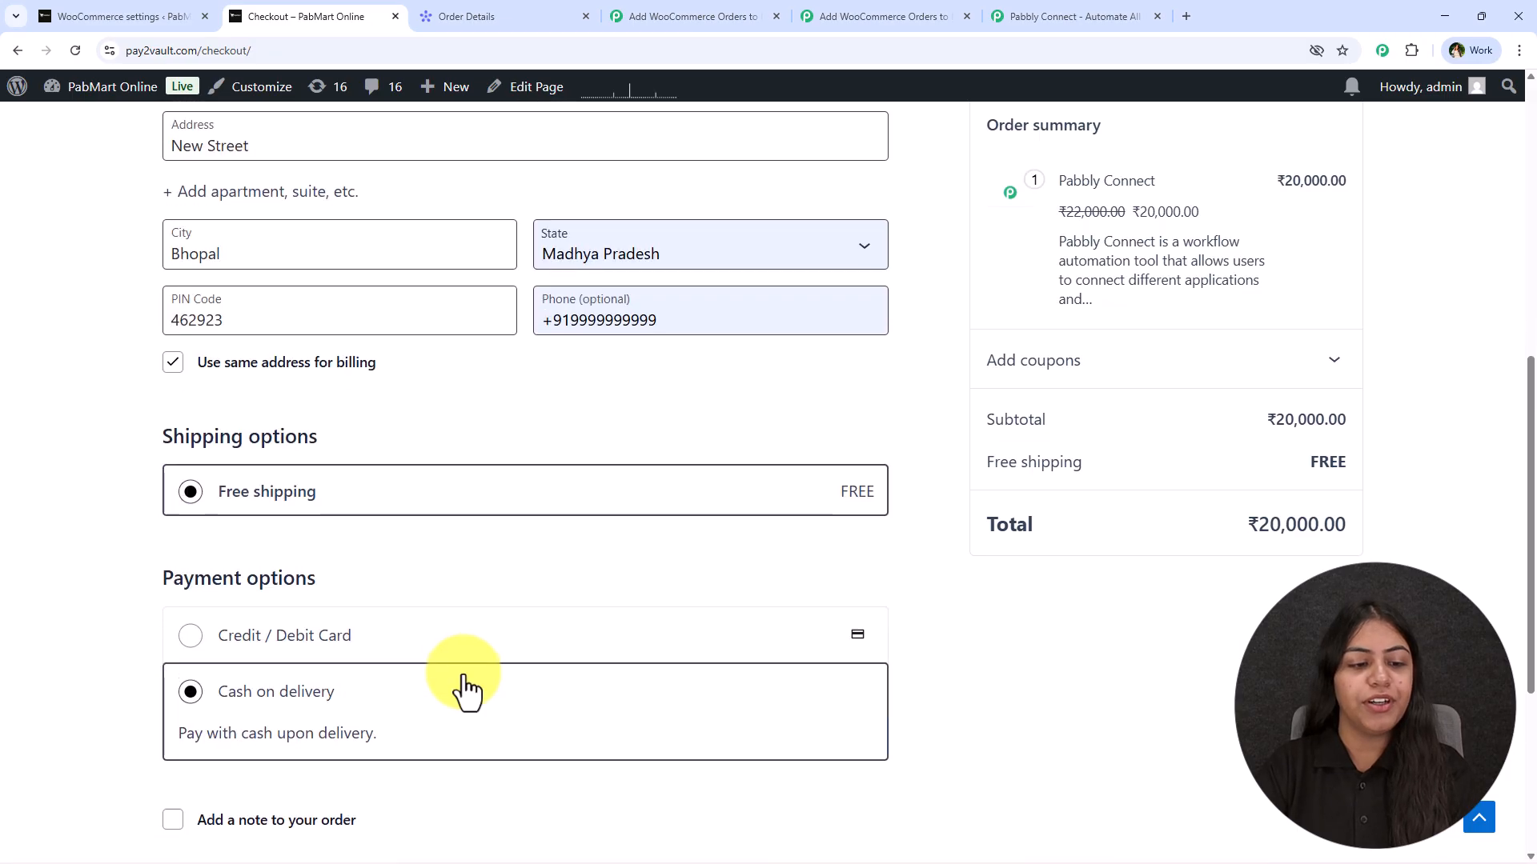
# - Place the test order with free shipping and cash on delivery, and review the order confirmation details
pyautogui.scroll(-2, 465, 682)
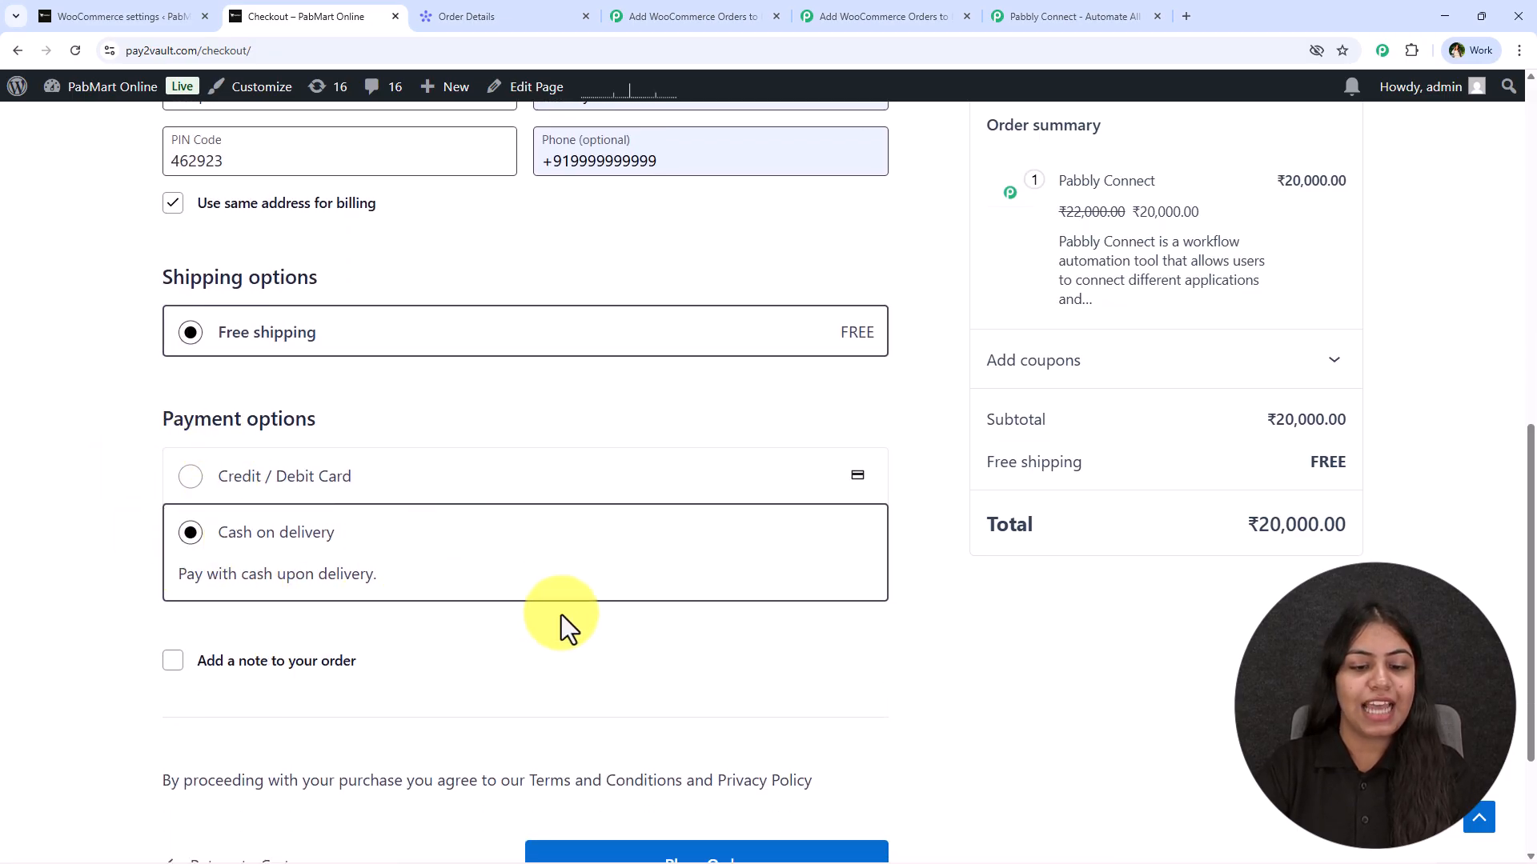
pyautogui.scroll(-2, 532, 602)
pyautogui.click(737, 662)
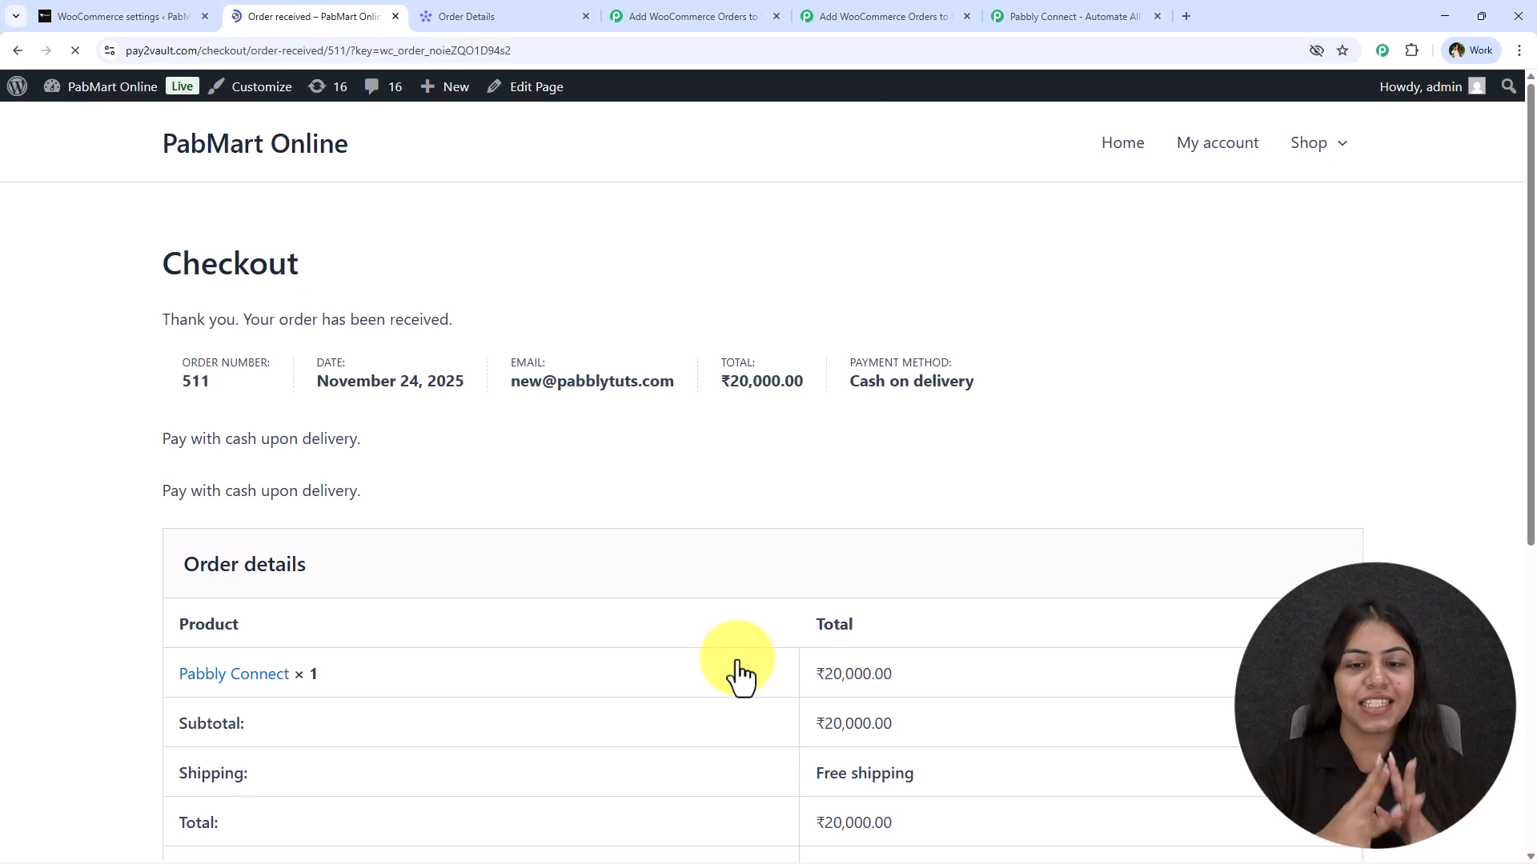
pyautogui.scroll(-3, 737, 676)
pyautogui.scroll(2, 718, 645)
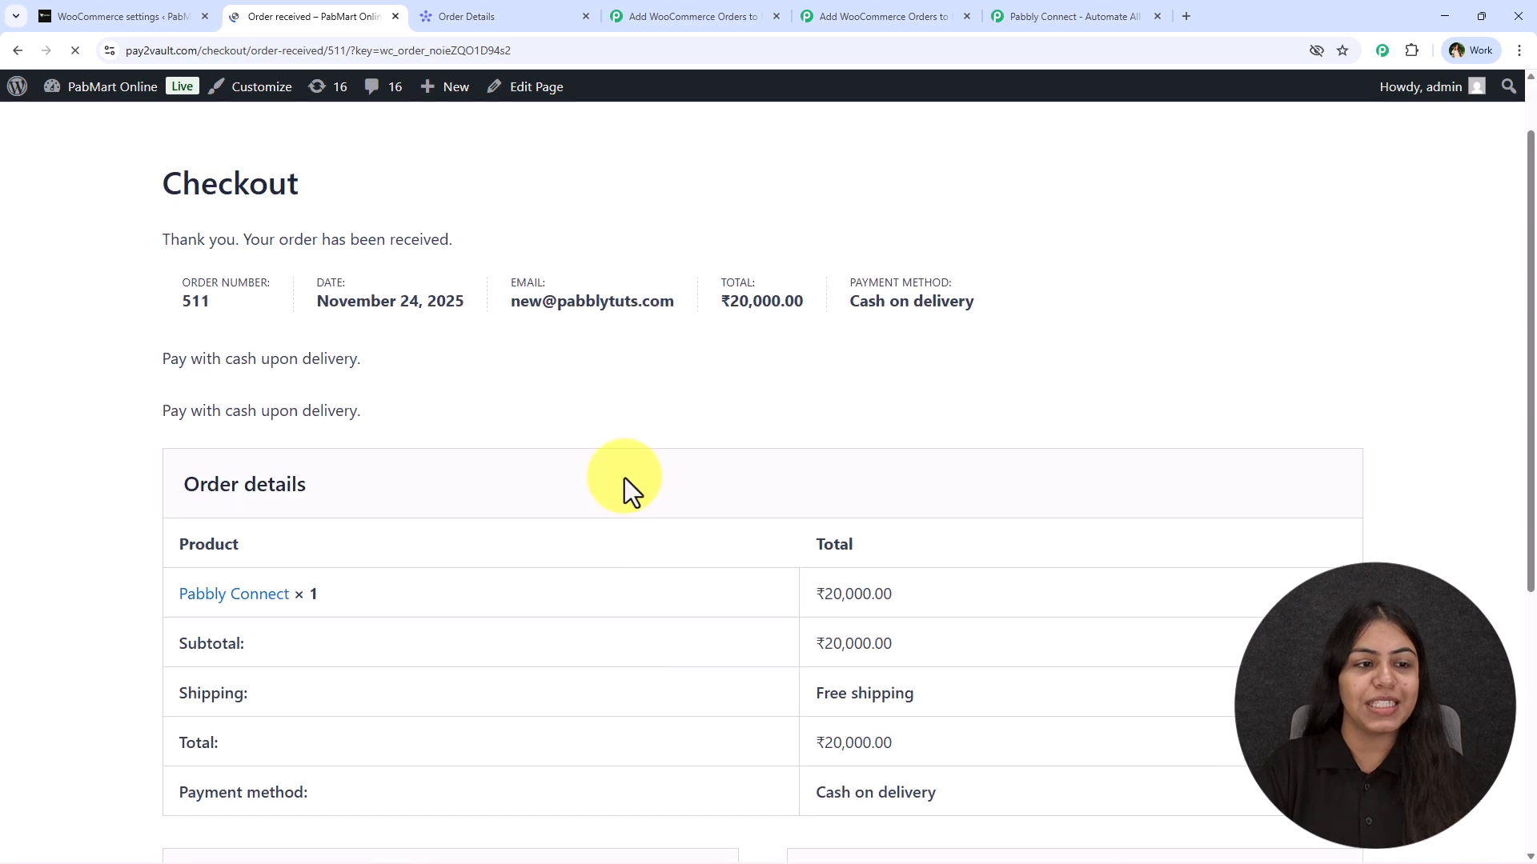
pyautogui.scroll(-5, 273, 400)
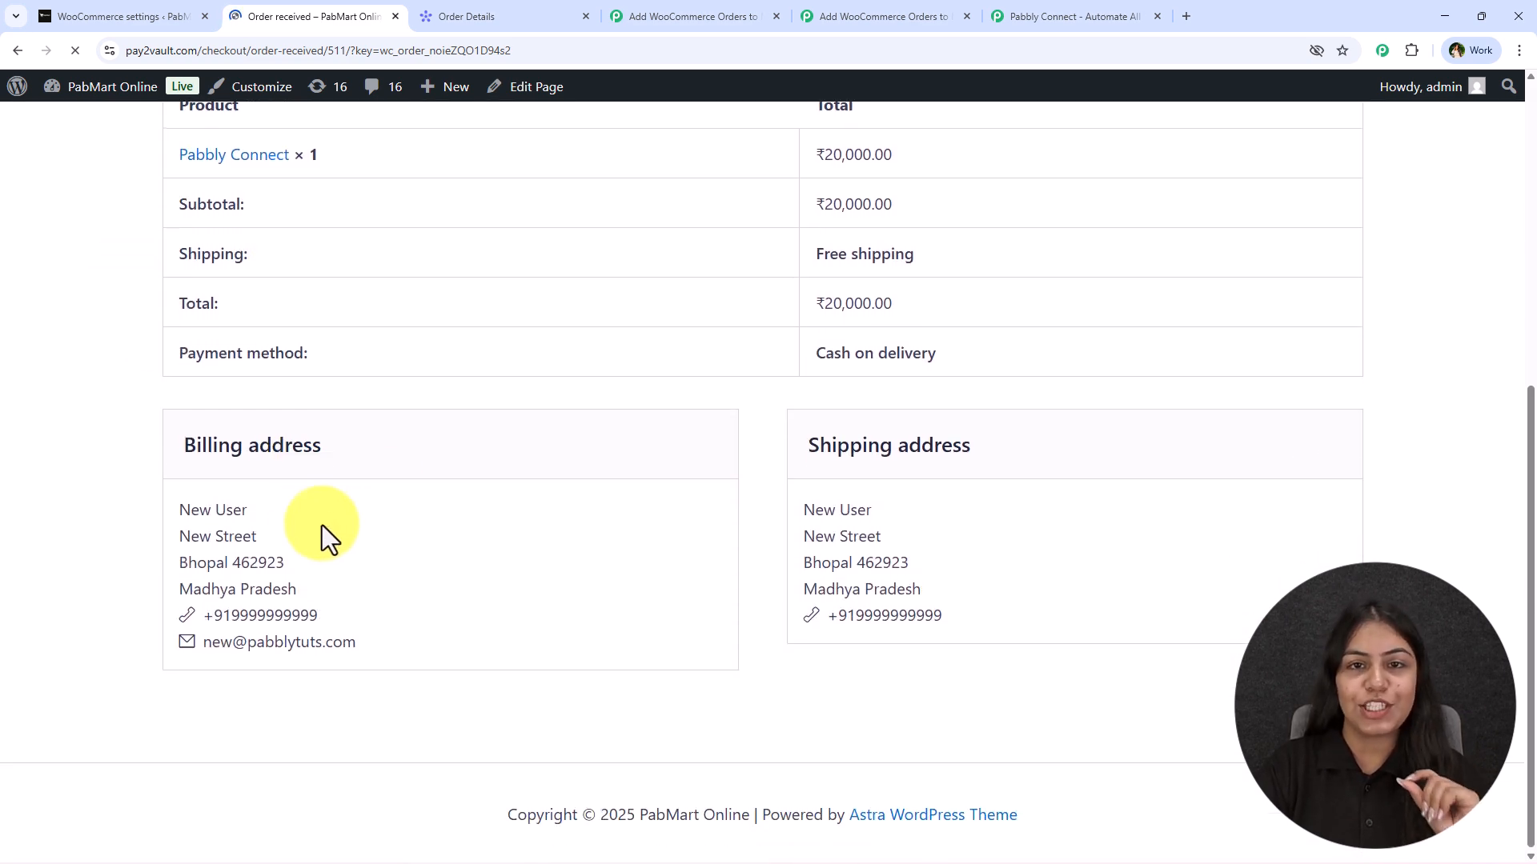
pyautogui.scroll(3, 426, 484)
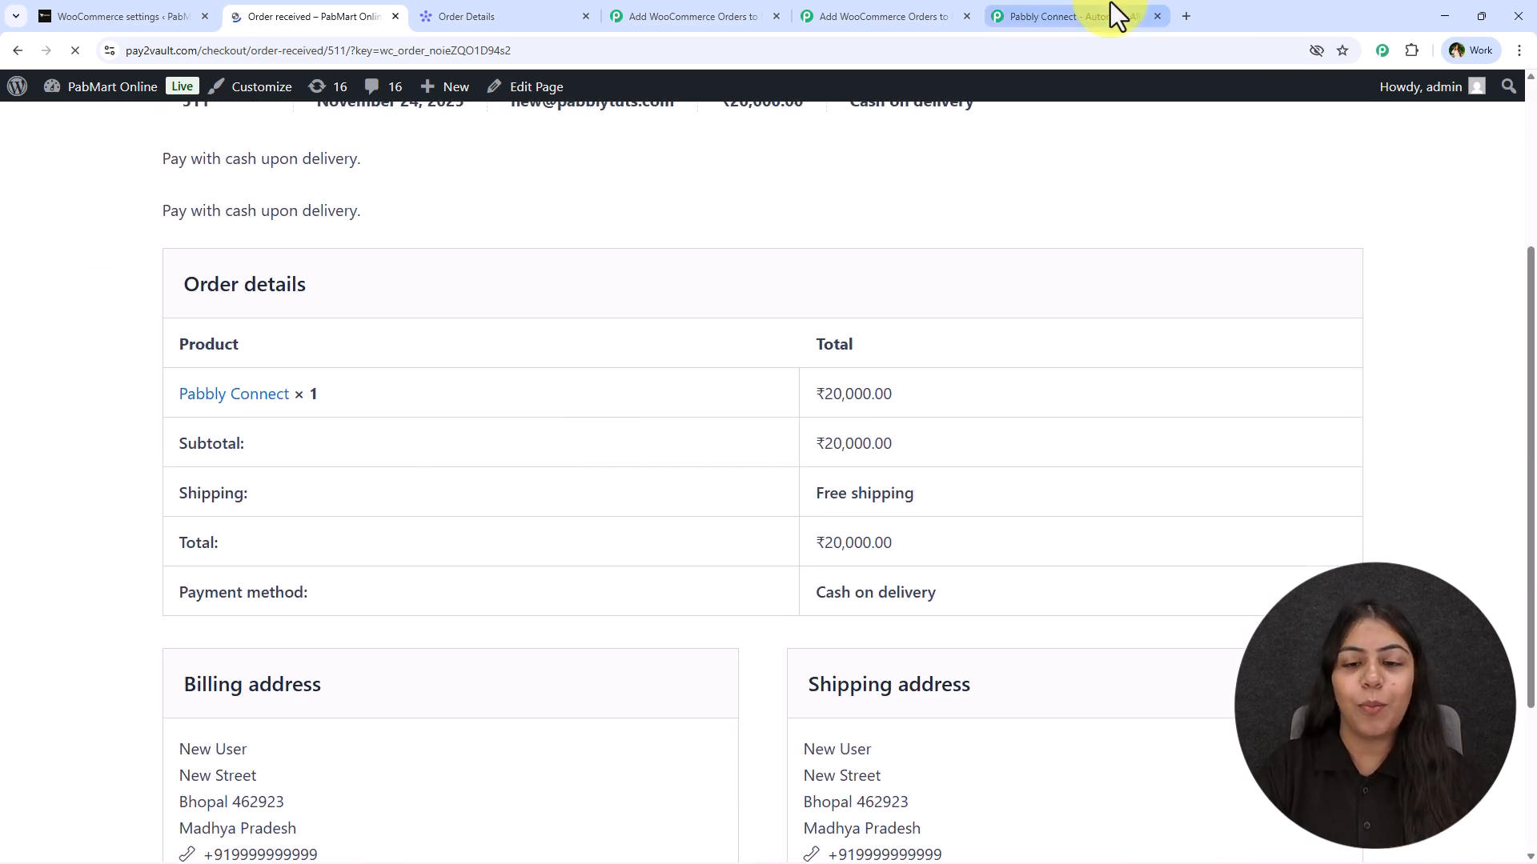
# - Return to the Pabbly Connect workflow, examine the captured WooCommerce response's shipping and payment fields, and close the trigger setup
pyautogui.click(901, 16)
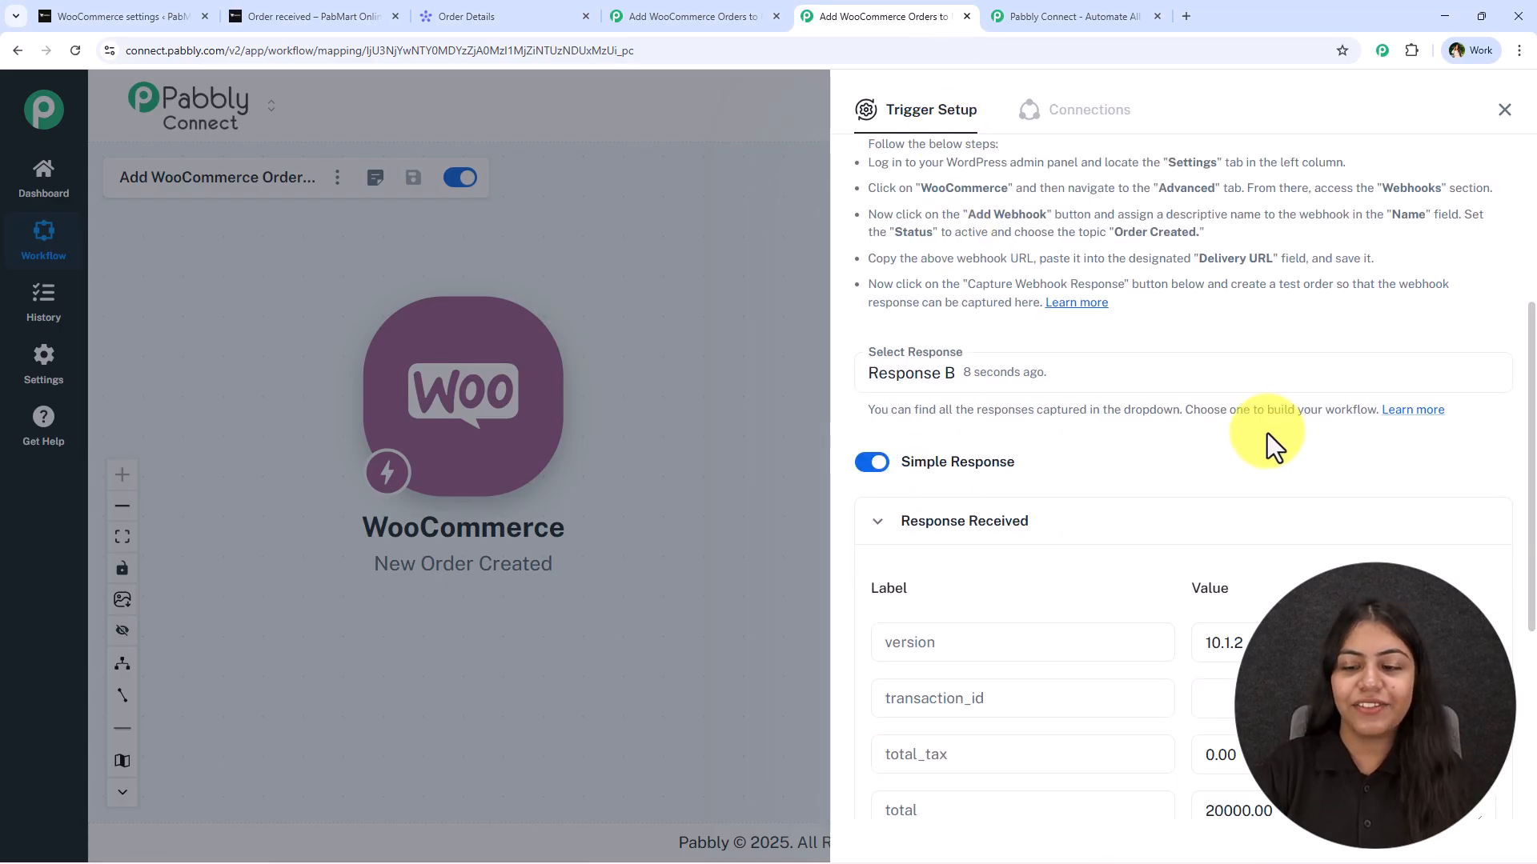
pyautogui.scroll(-10, 1270, 432)
pyautogui.scroll(-6, 1064, 479)
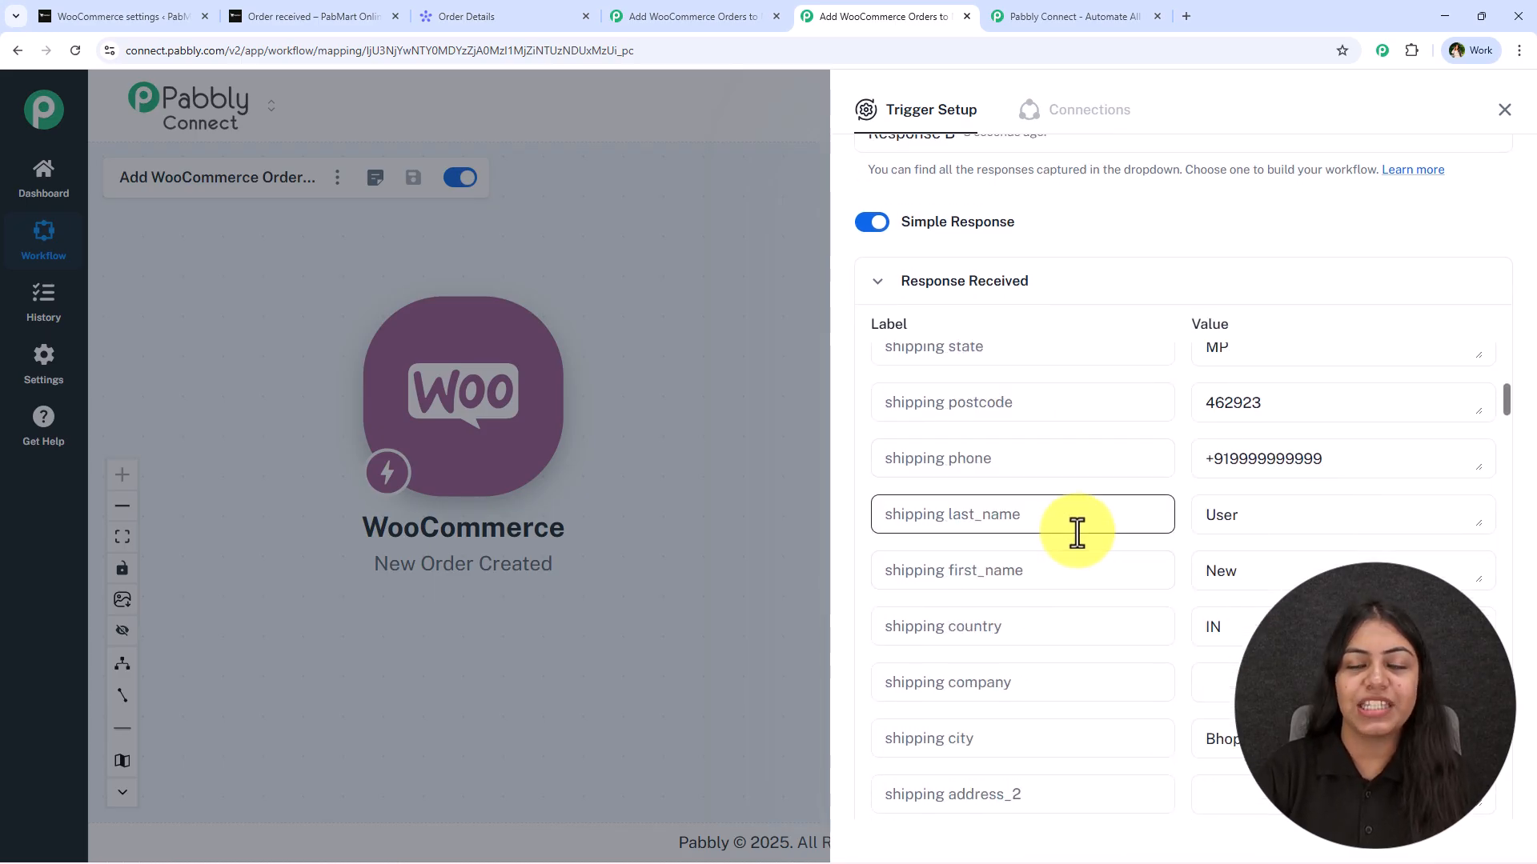
pyautogui.tripleClick(1313, 449)
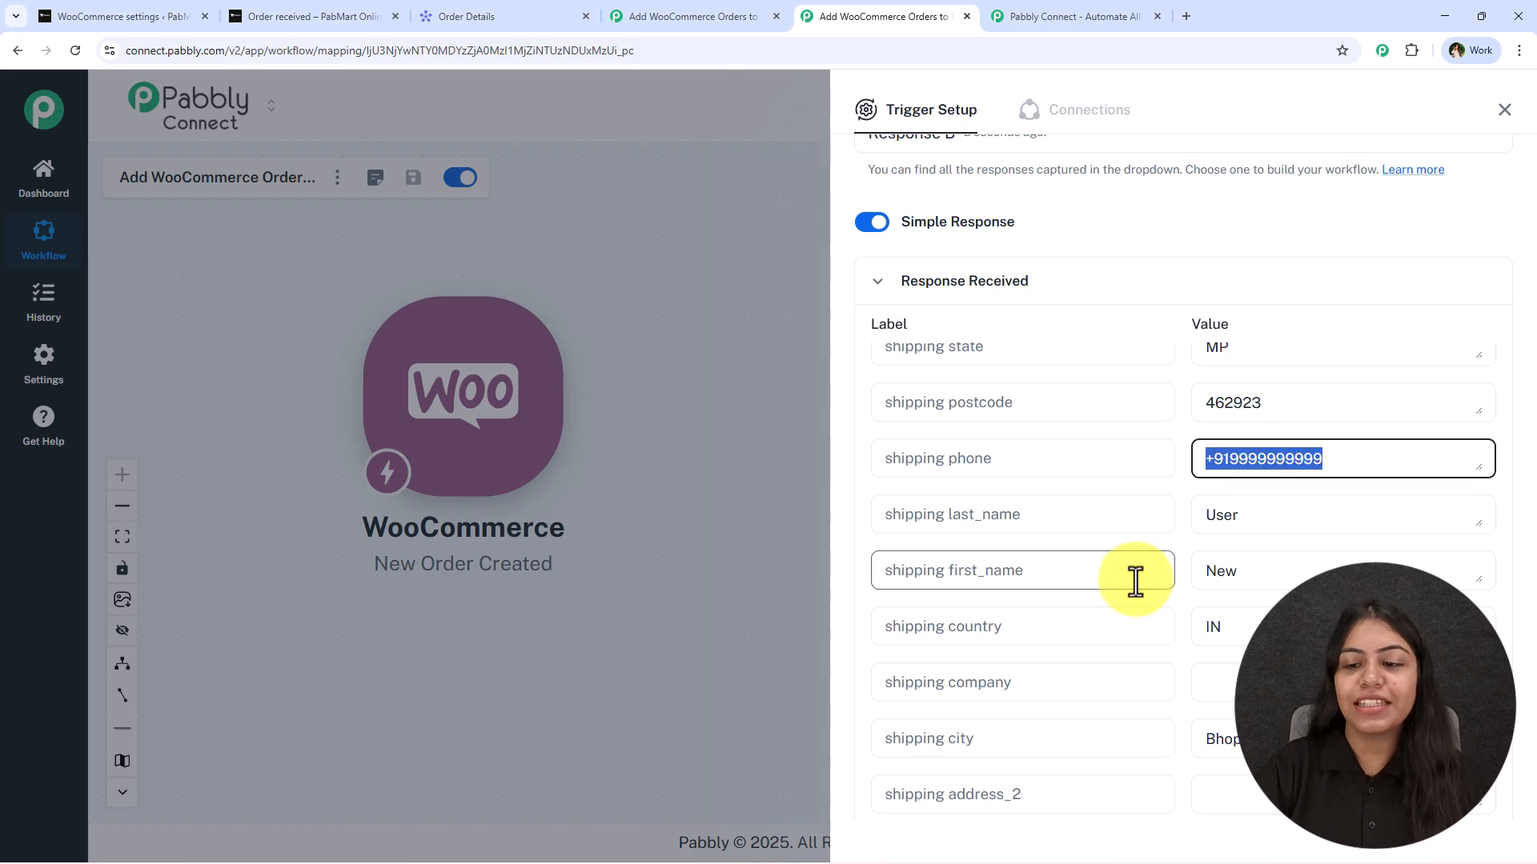
pyautogui.scroll(-1, 1241, 552)
pyautogui.moveTo(1253, 491); pyautogui.dragTo(1161, 491)
pyautogui.moveTo(1252, 439); pyautogui.dragTo(1153, 441)
pyautogui.scroll(-3, 1200, 497)
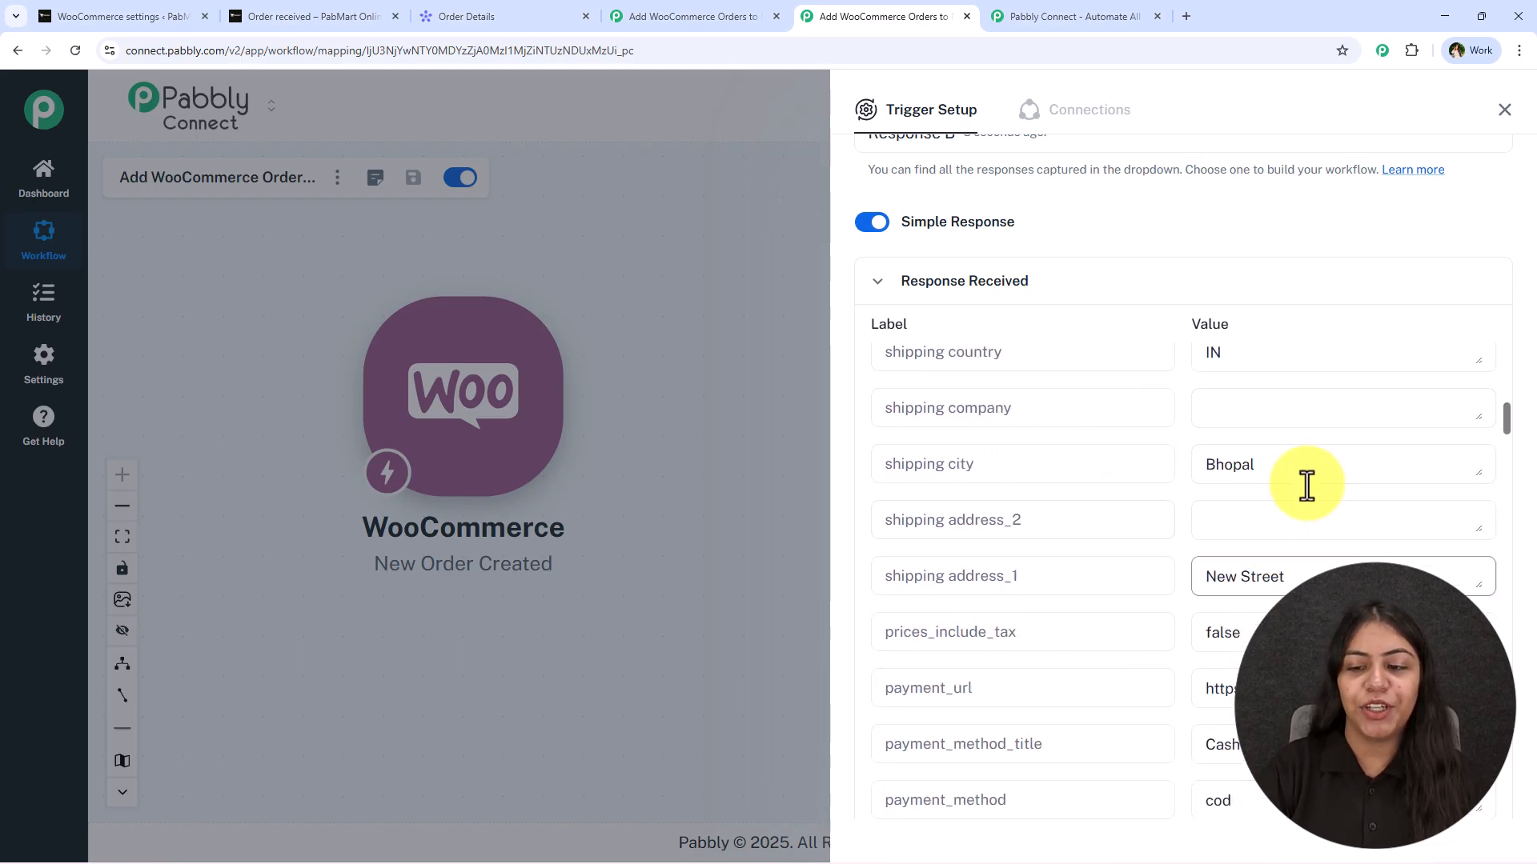
pyautogui.scroll(-1, 1255, 480)
pyautogui.moveTo(1297, 617); pyautogui.dragTo(1115, 617)
pyautogui.scroll(-5, 1115, 617)
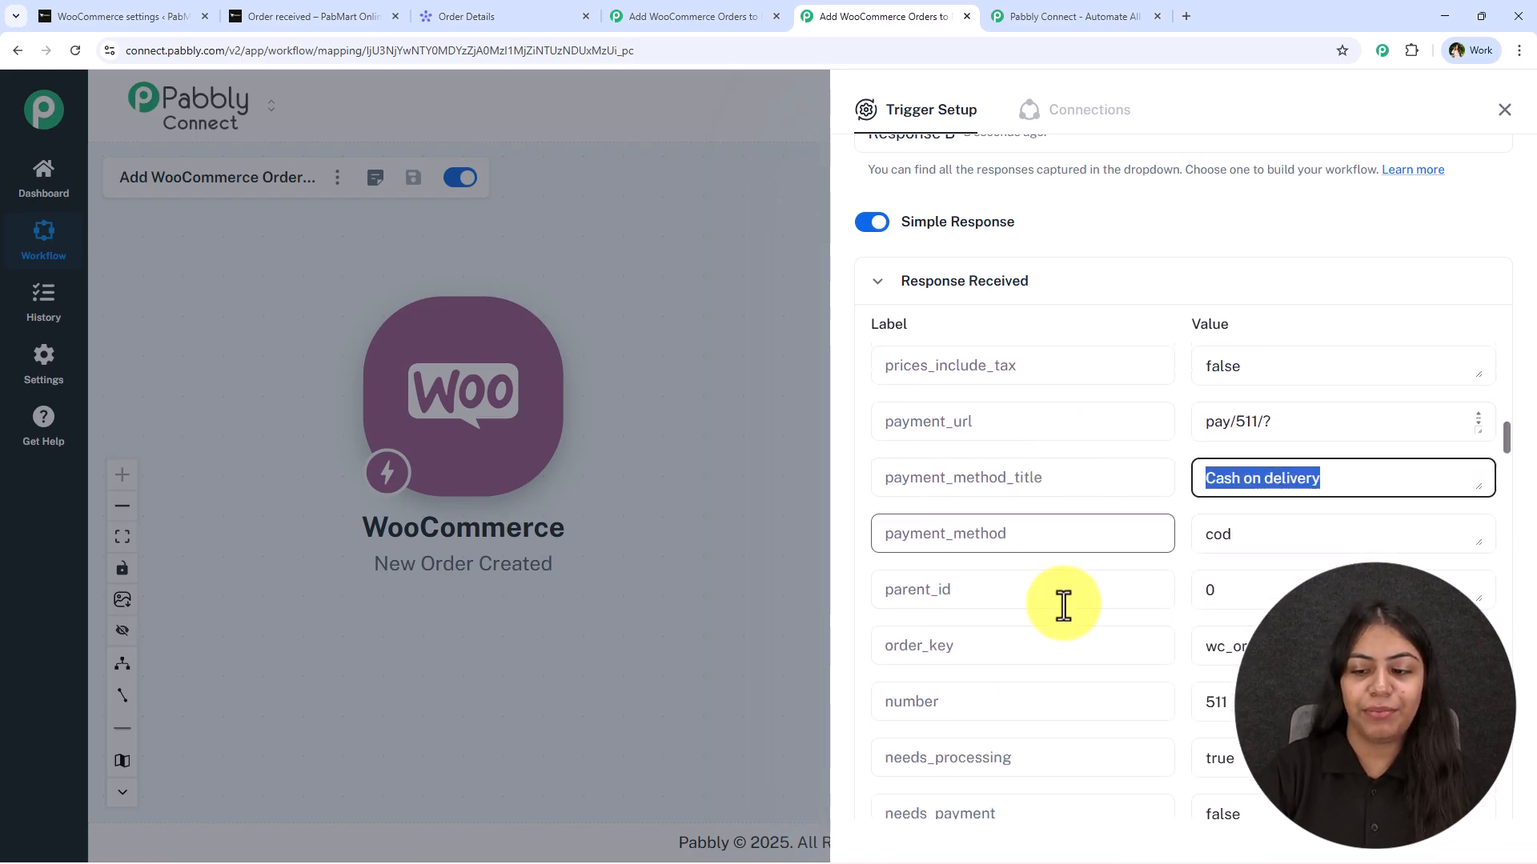
pyautogui.scroll(-13, 1080, 608)
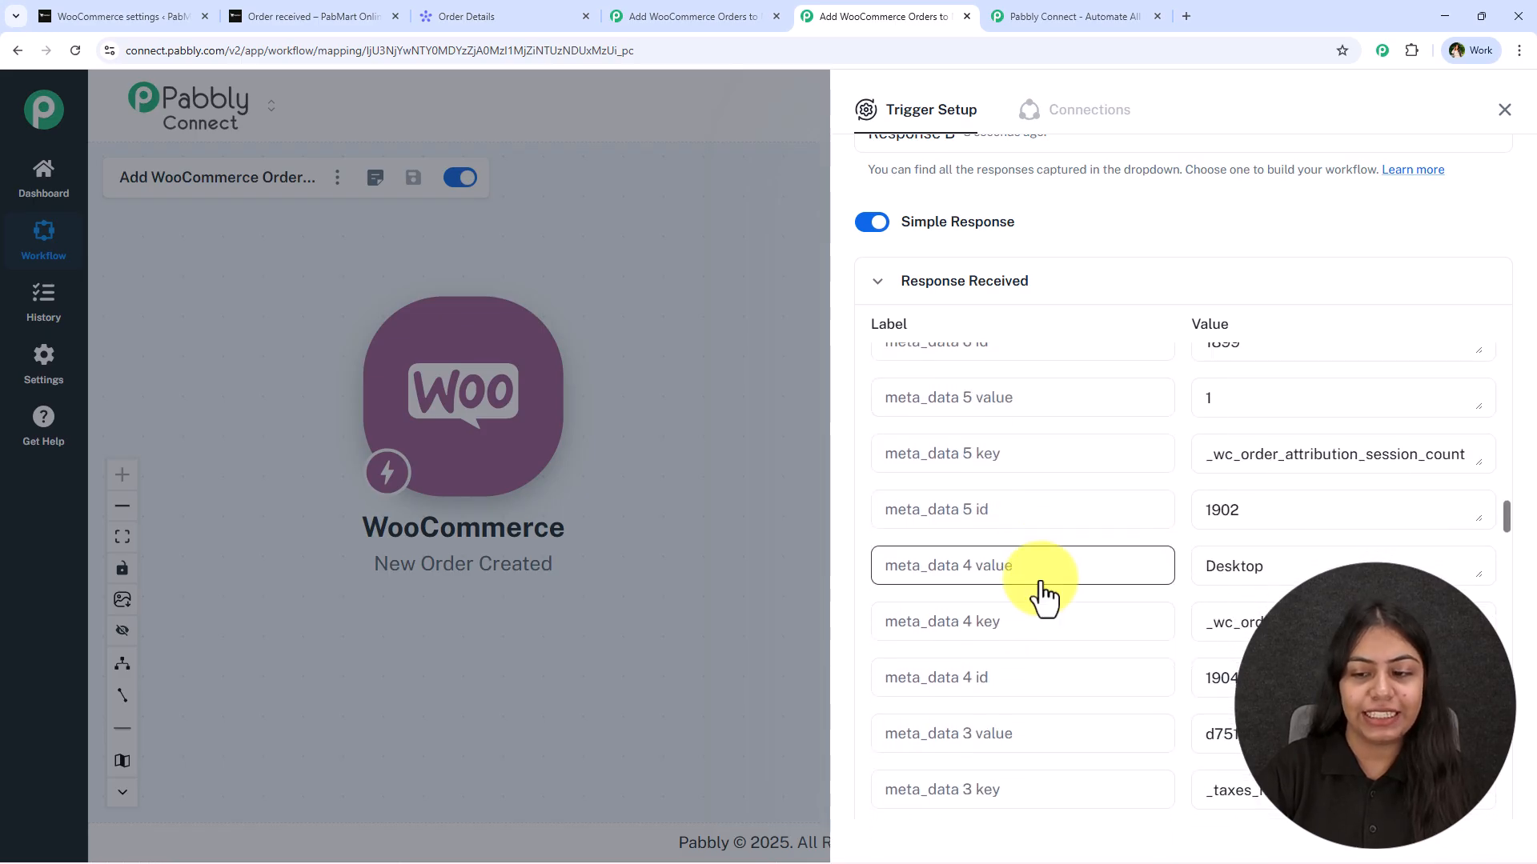
pyautogui.scroll(-5, 992, 480)
pyautogui.click(1506, 111)
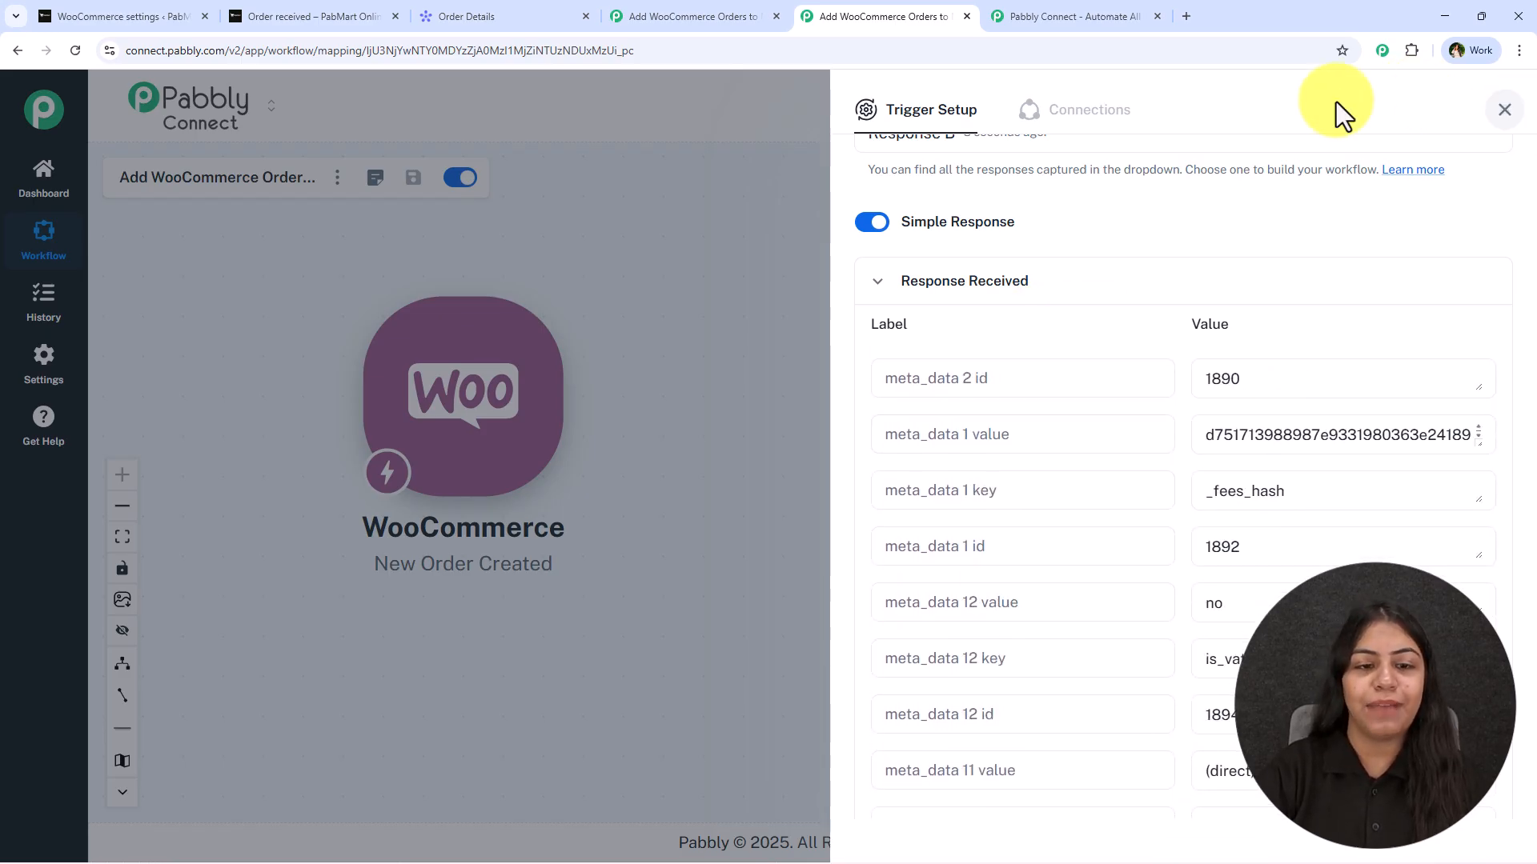
# - Add an action after the WooCommerce trigger using the Monday.com app with the Create Item event
pyautogui.click(584, 394)
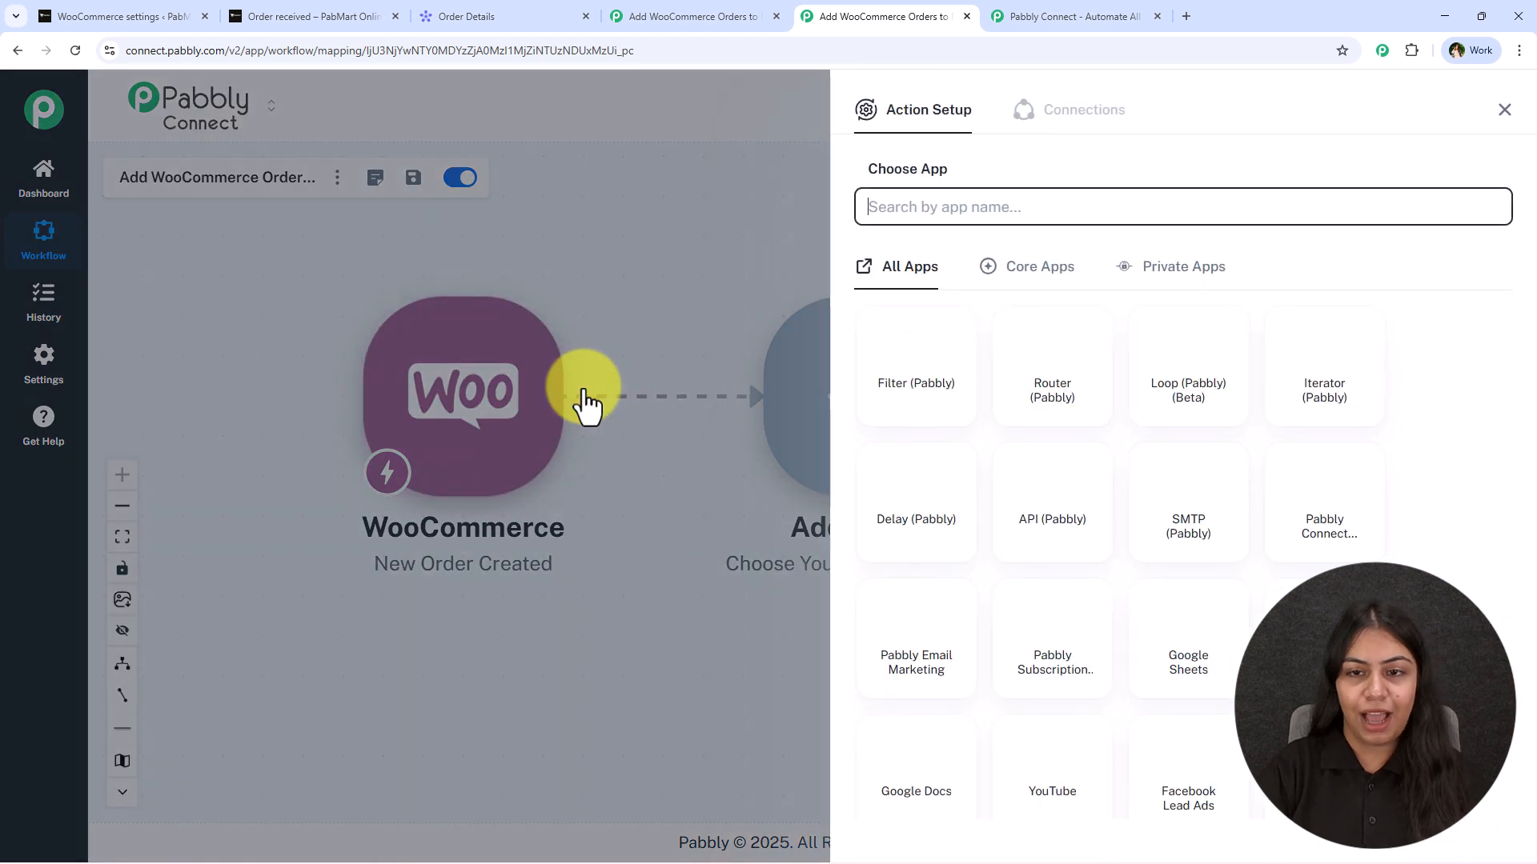
pyautogui.write('Monday')
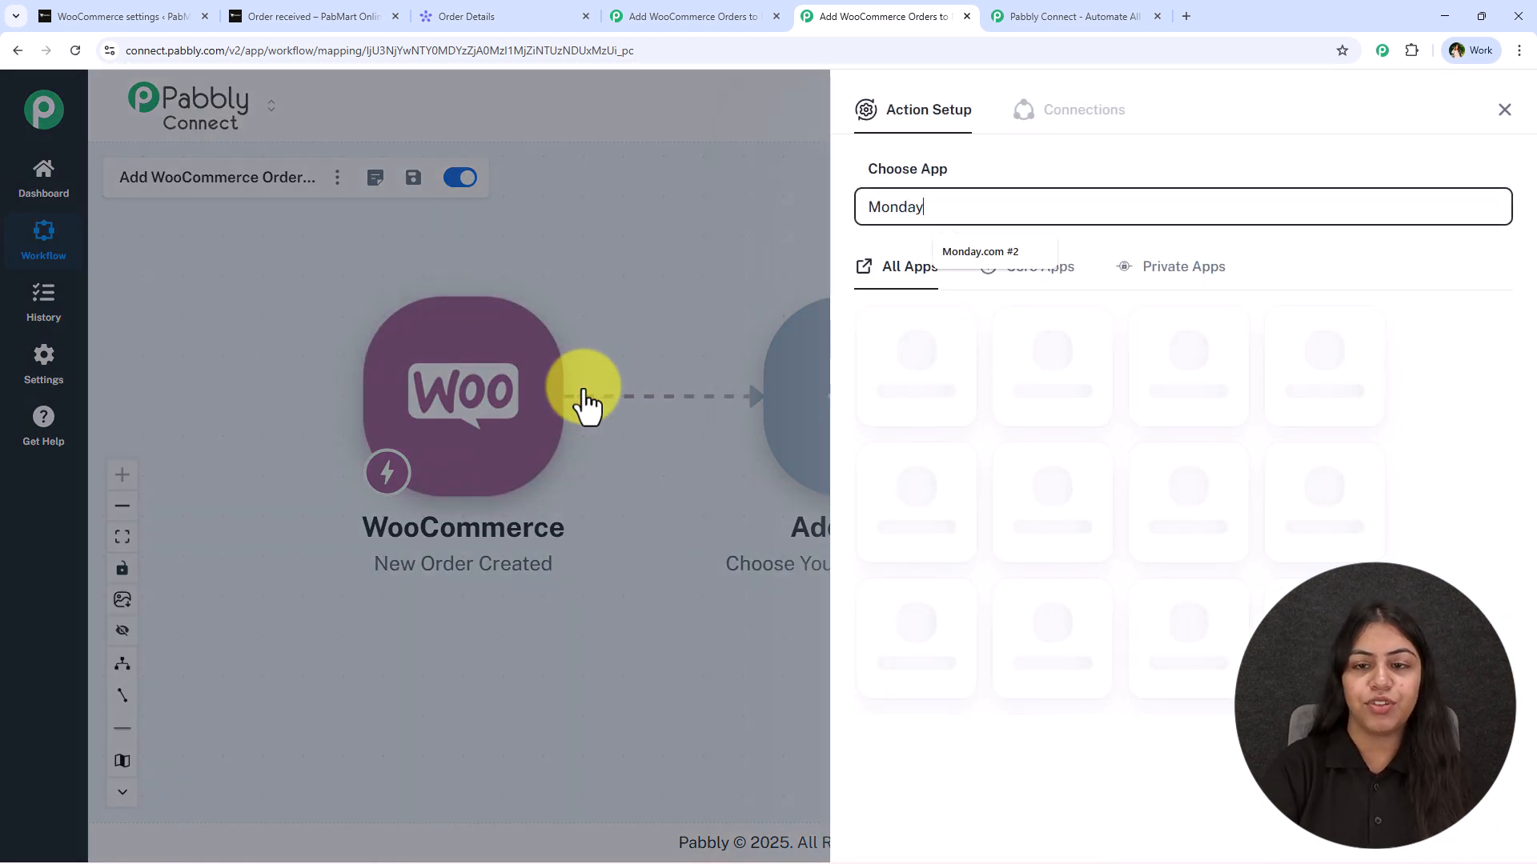
pyautogui.click(920, 375)
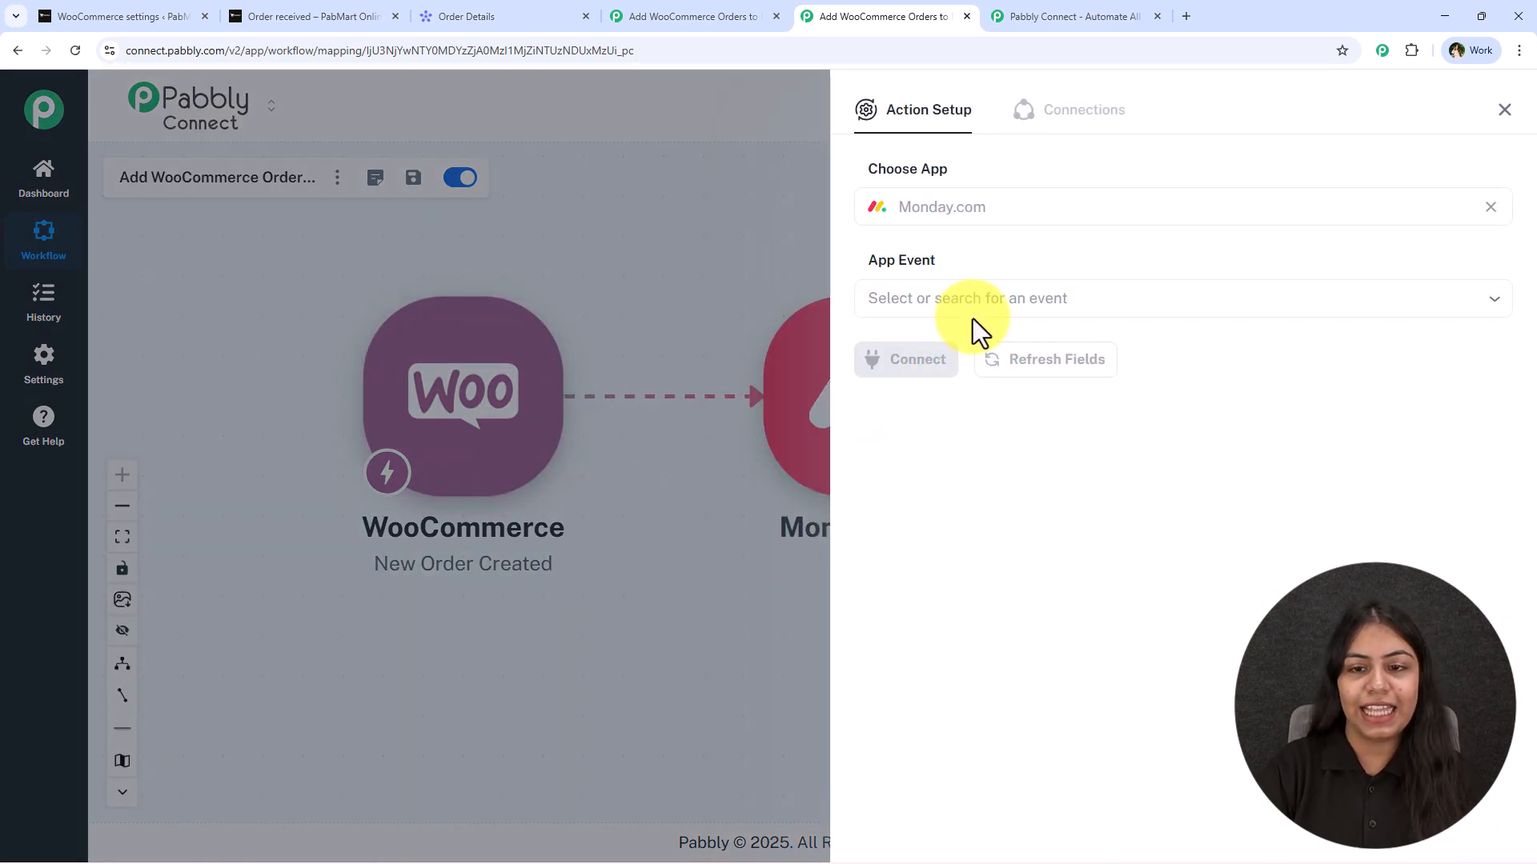
pyautogui.click(891, 306)
pyautogui.click(1030, 350)
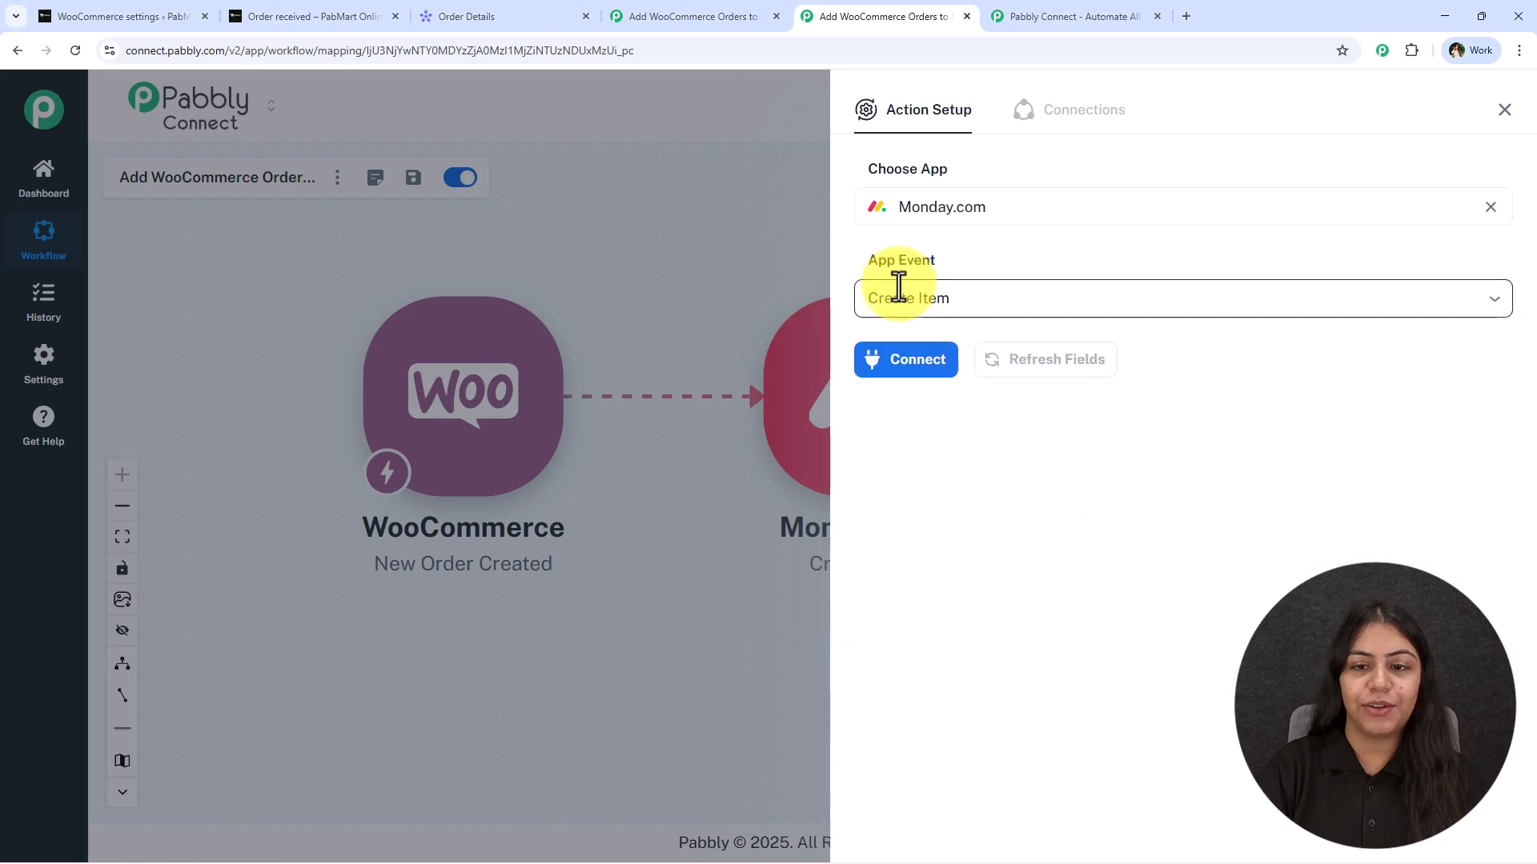
# - Start connecting the Monday.com action by choosing to add a new connection instead of an existing one
pyautogui.click(901, 370)
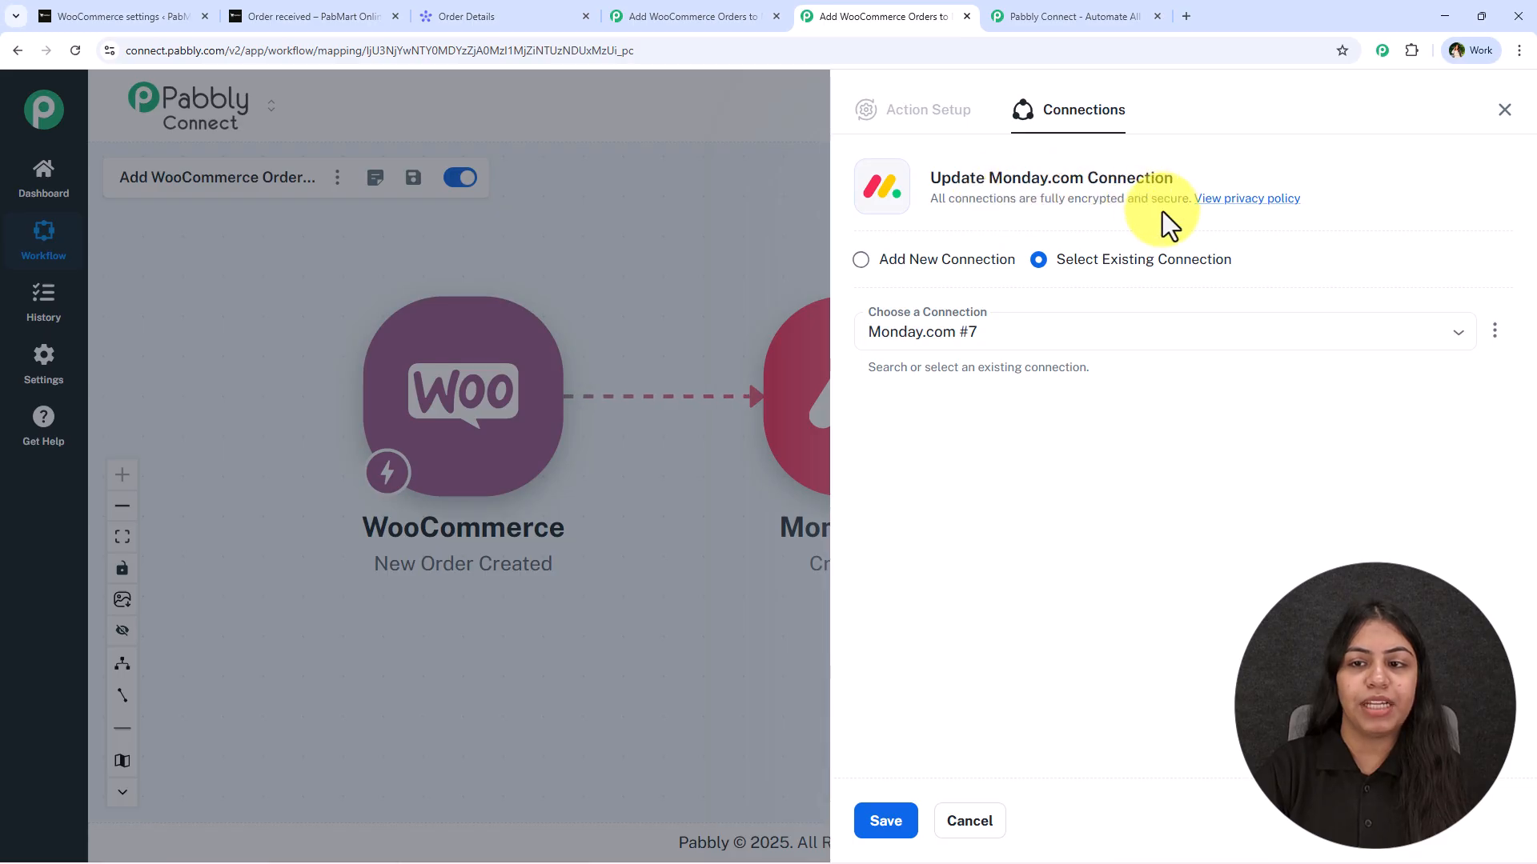
pyautogui.moveTo(1260, 256); pyautogui.dragTo(1064, 285)
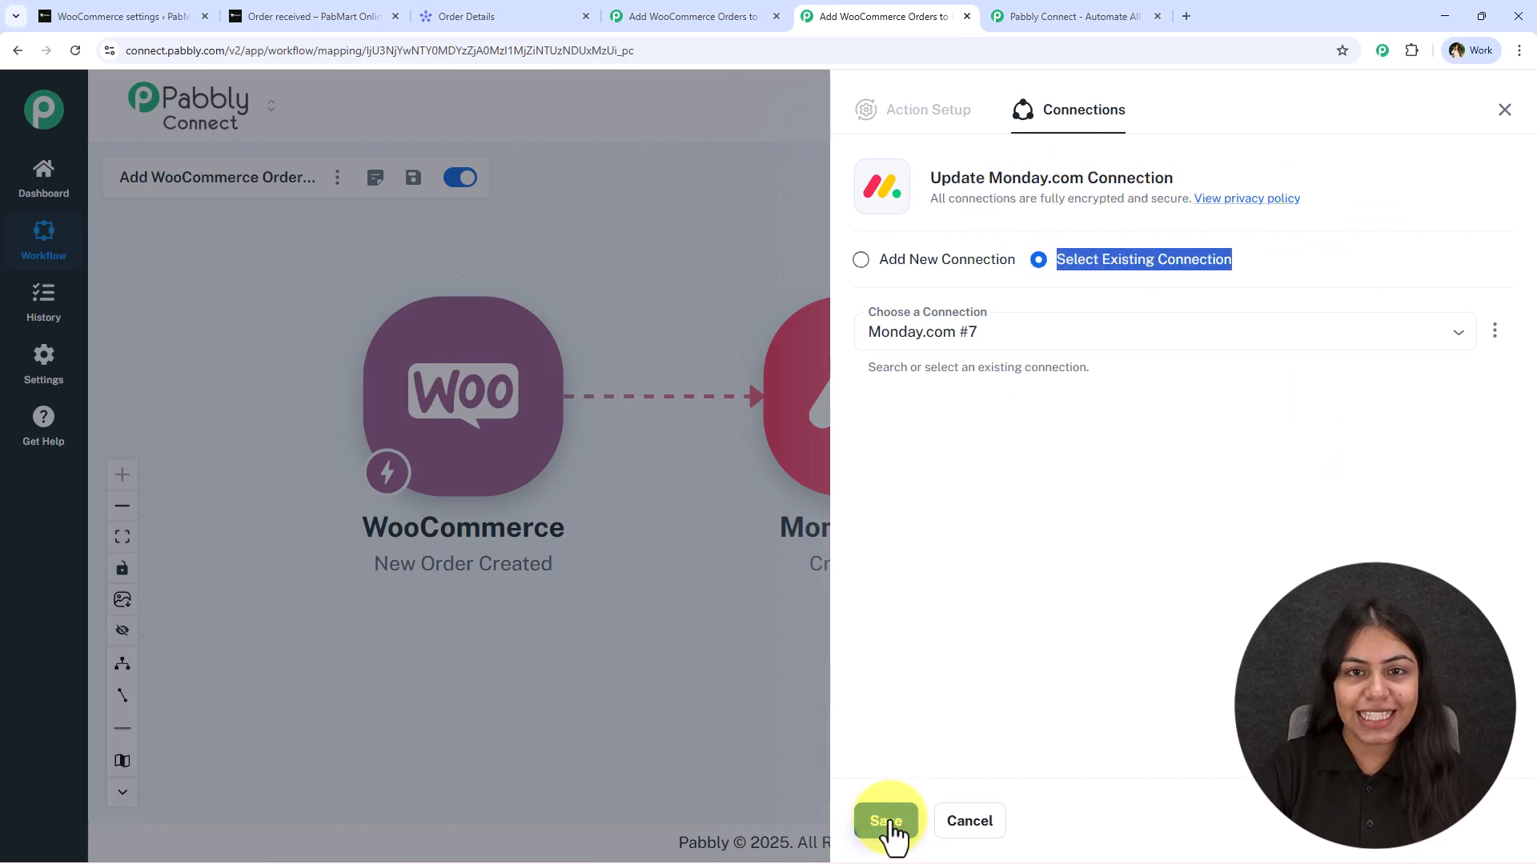
pyautogui.click(921, 263)
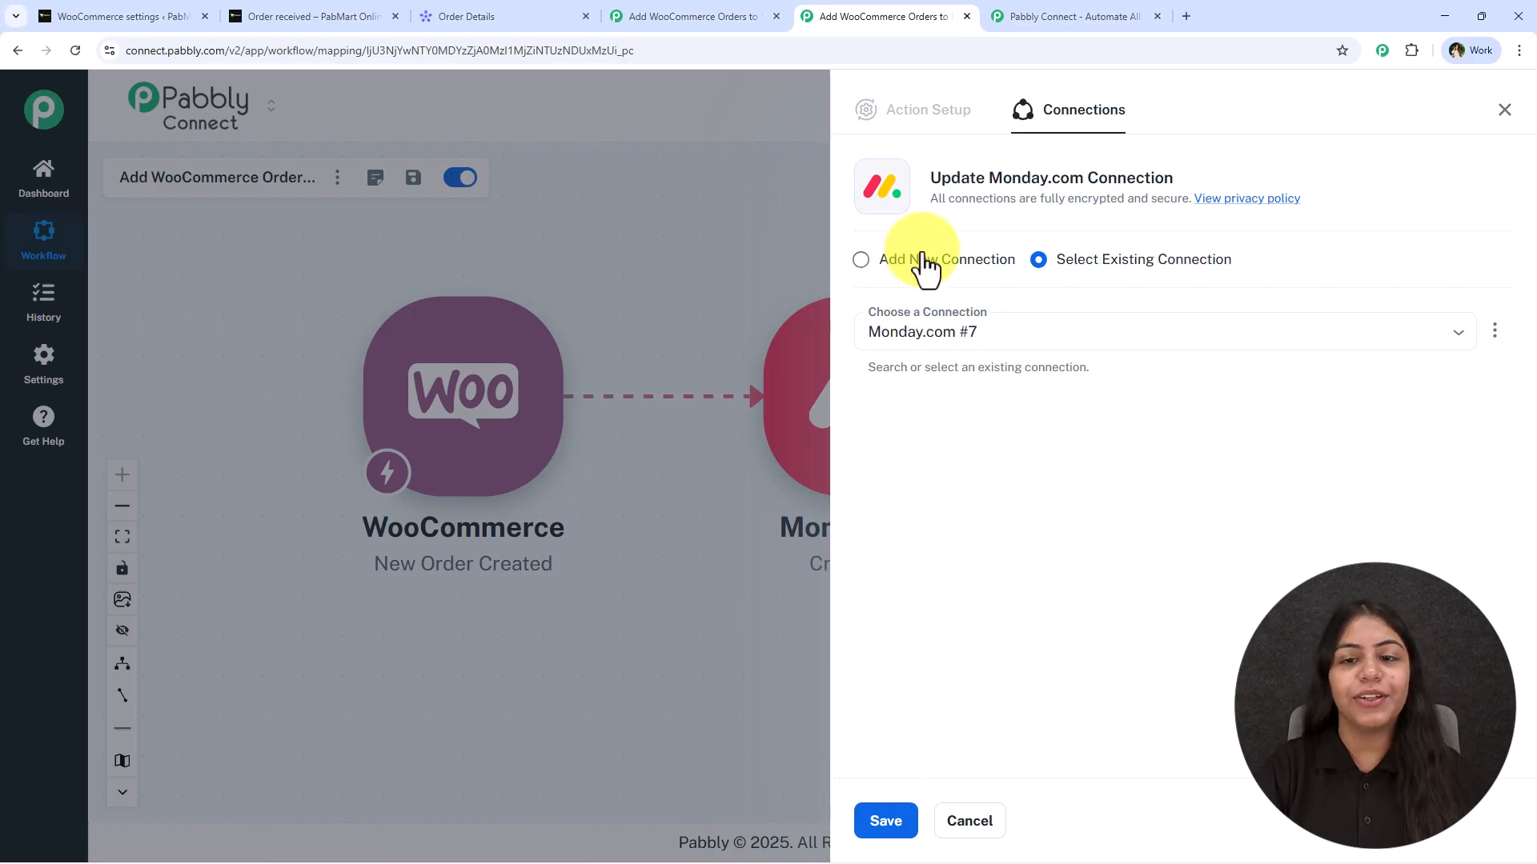
pyautogui.click(1013, 445)
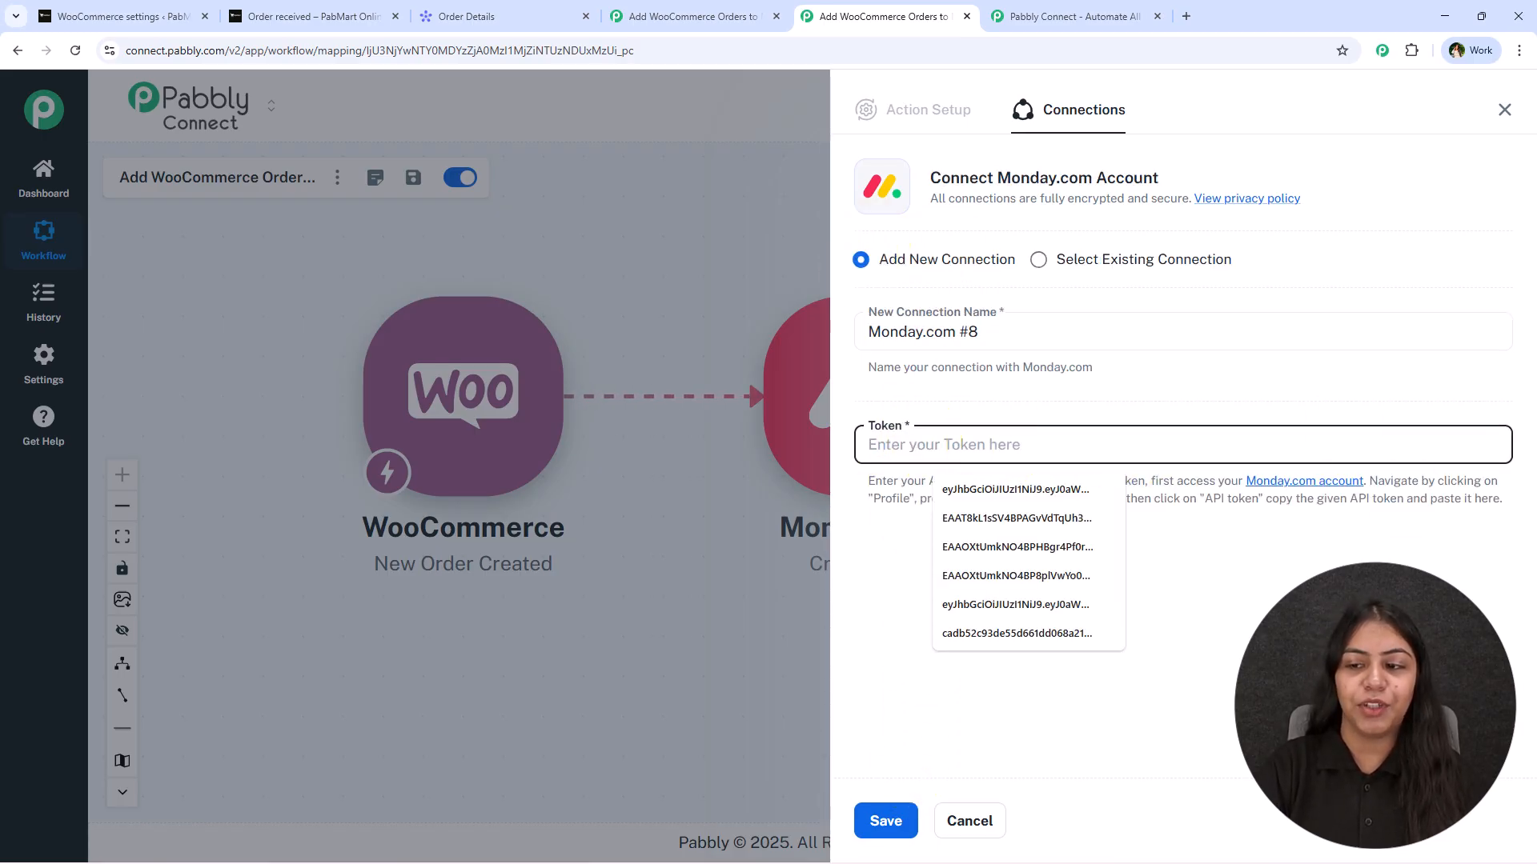
pyautogui.click(1025, 490)
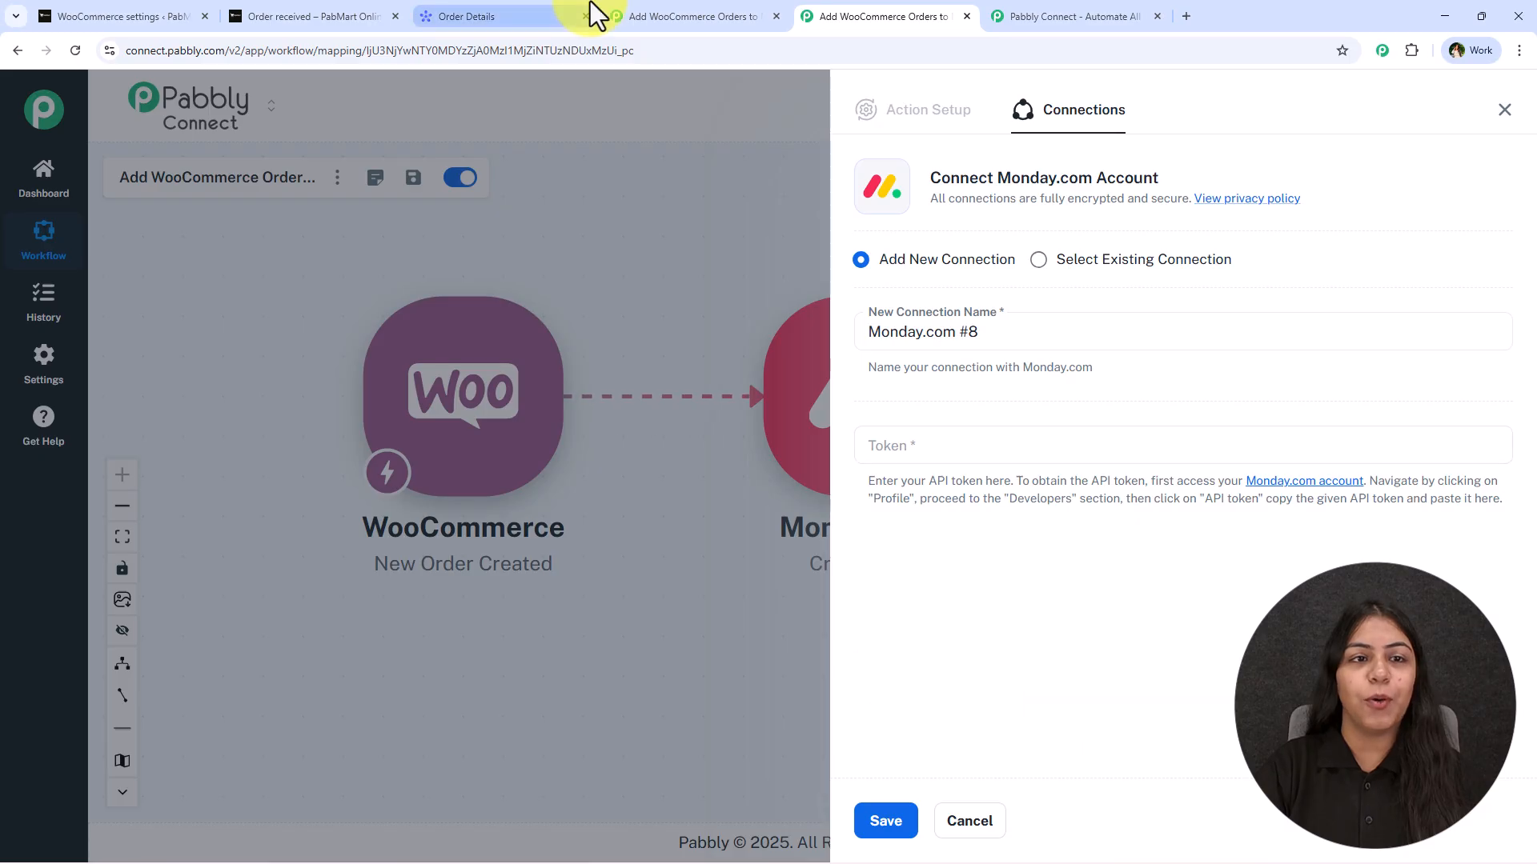
# - Switch to monday.com, open the API token page of its Developer Center and copy the API token
pyautogui.click(560, 14)
pyautogui.click(1478, 98)
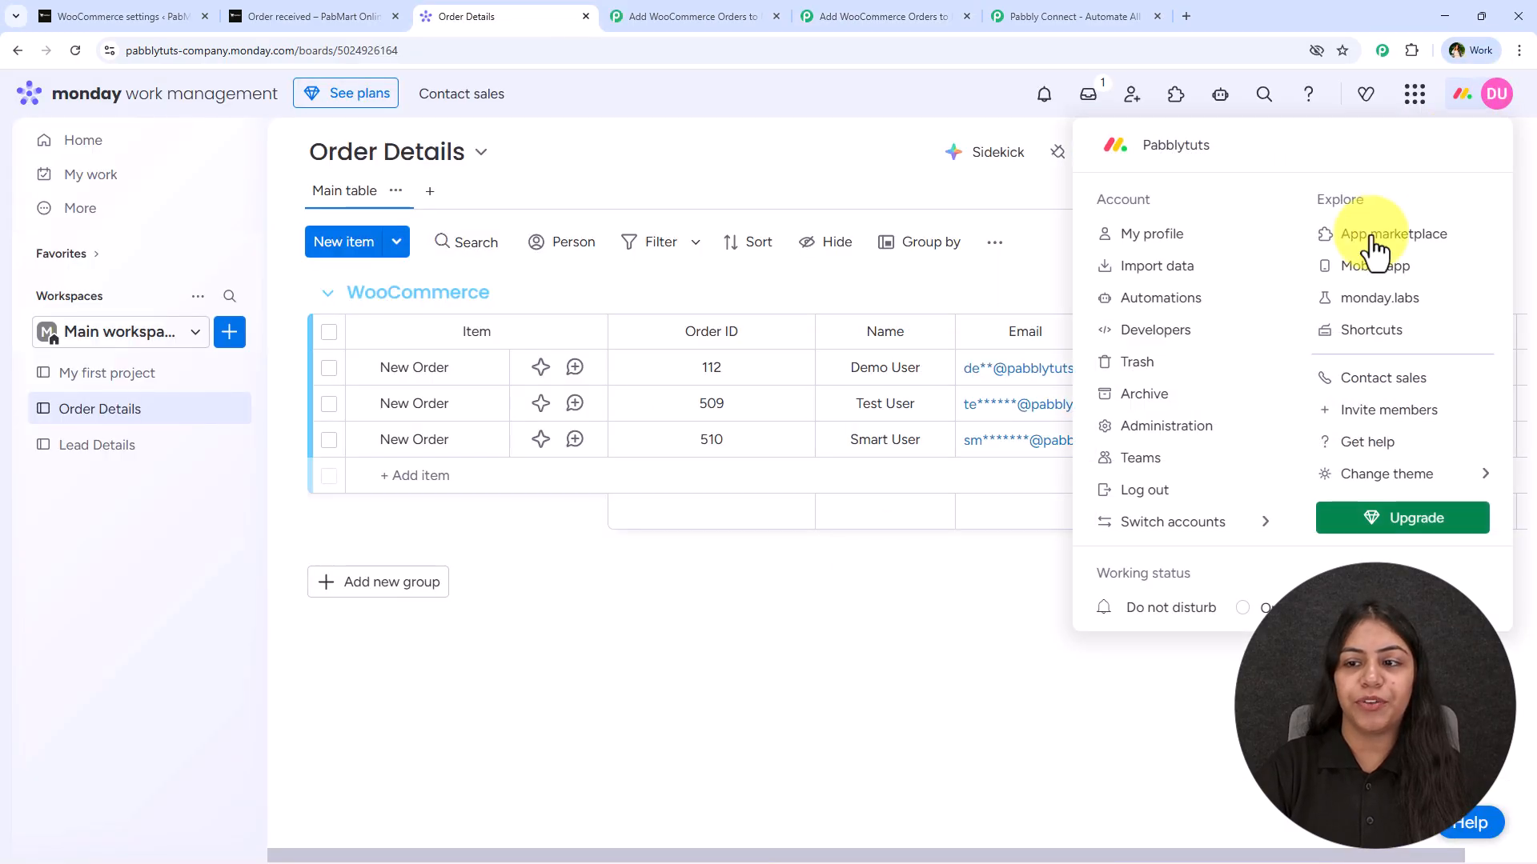
pyautogui.click(1180, 333)
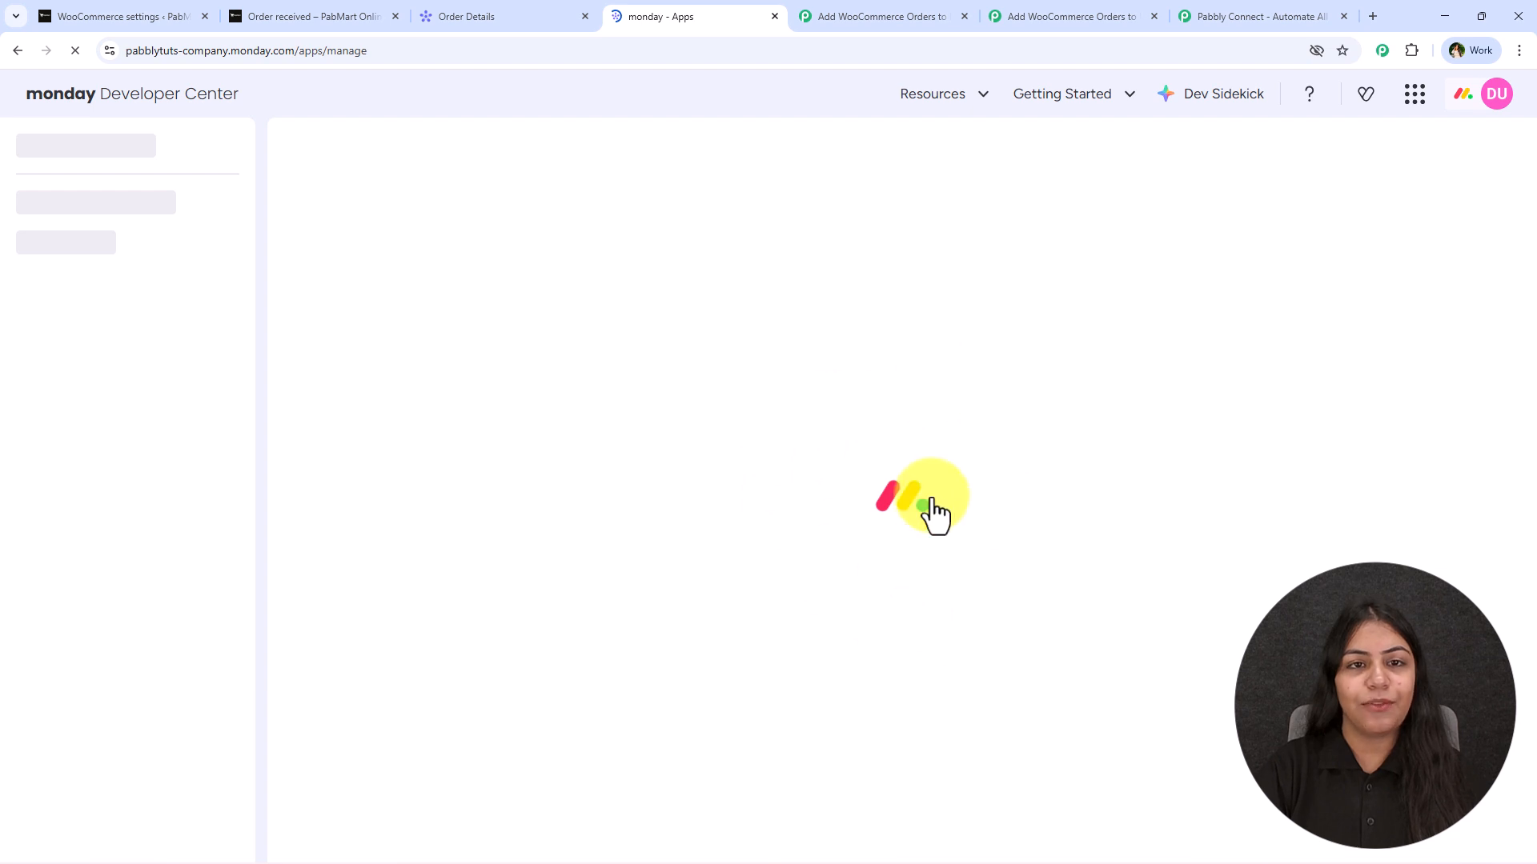
pyautogui.click(80, 240)
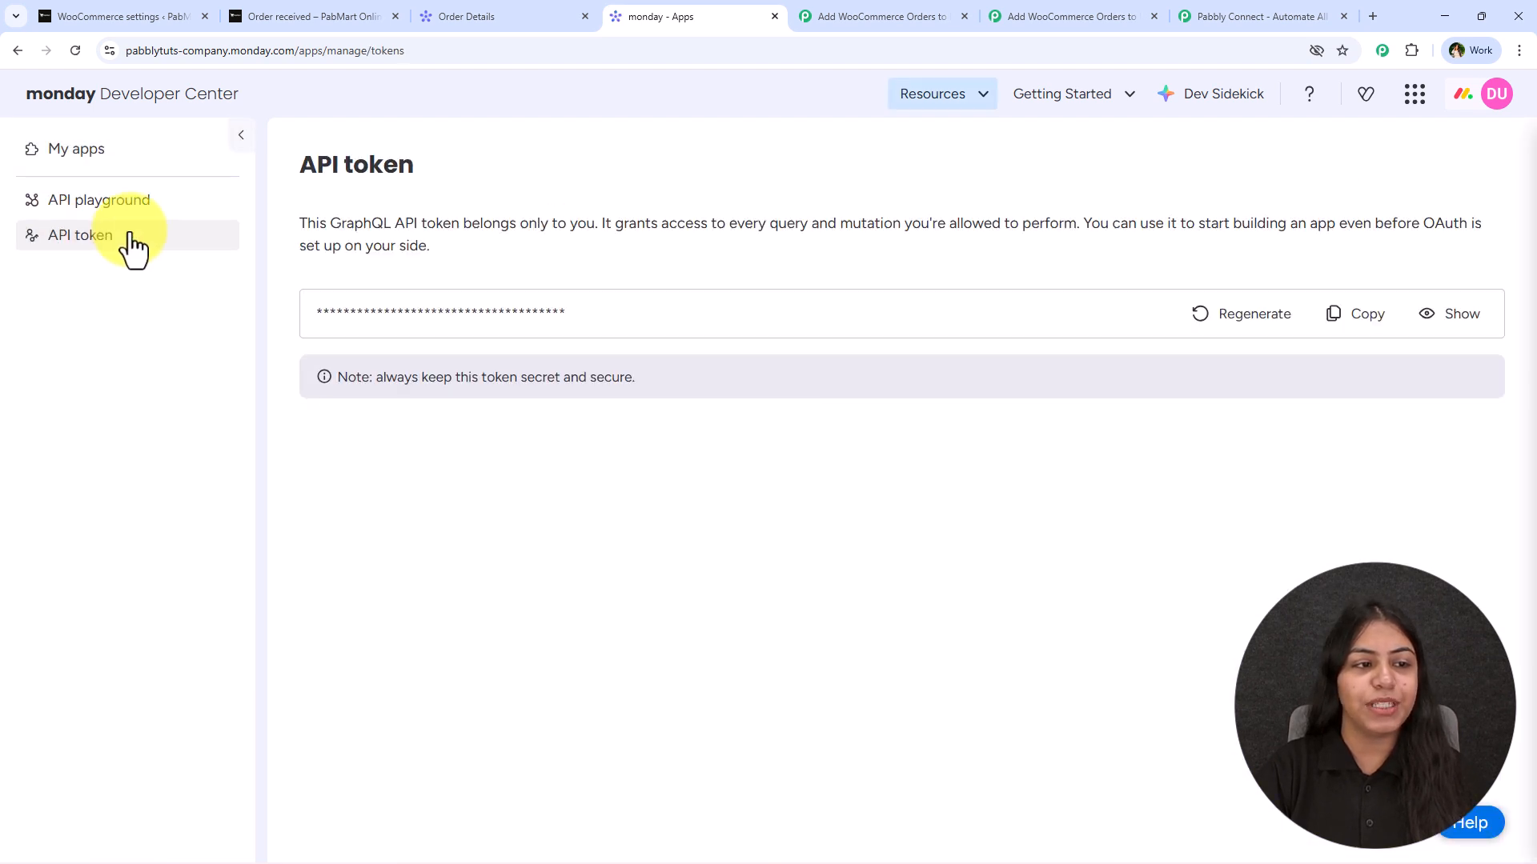
pyautogui.click(1362, 315)
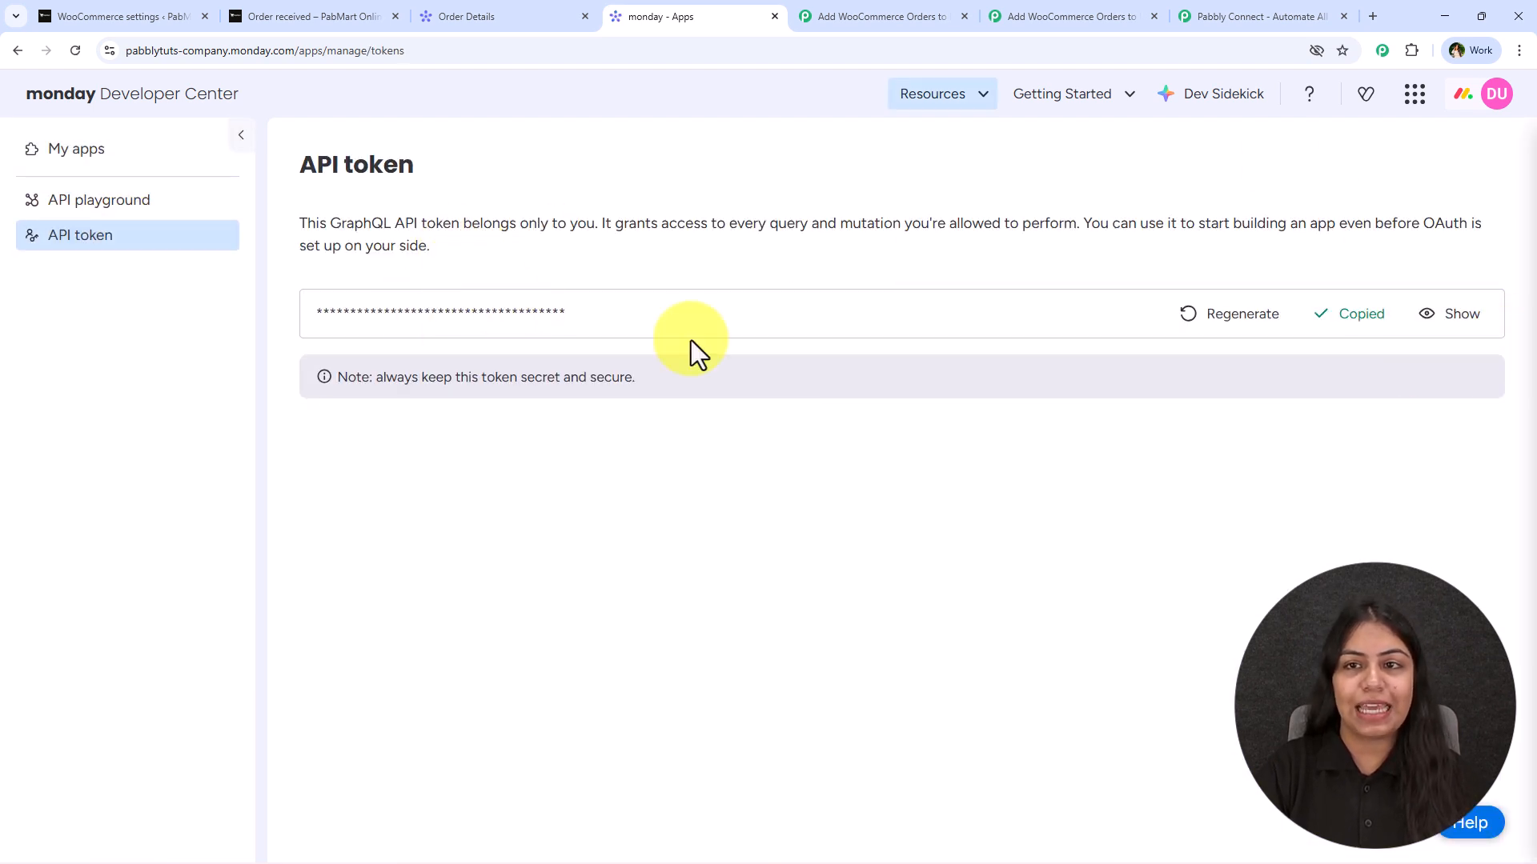
# - Return to Pabbly Connect, paste the API token into the new Monday.com connection and save it
pyautogui.click(1064, 16)
pyautogui.click(927, 436)
pyautogui.hotkey('ctrl', 'v')
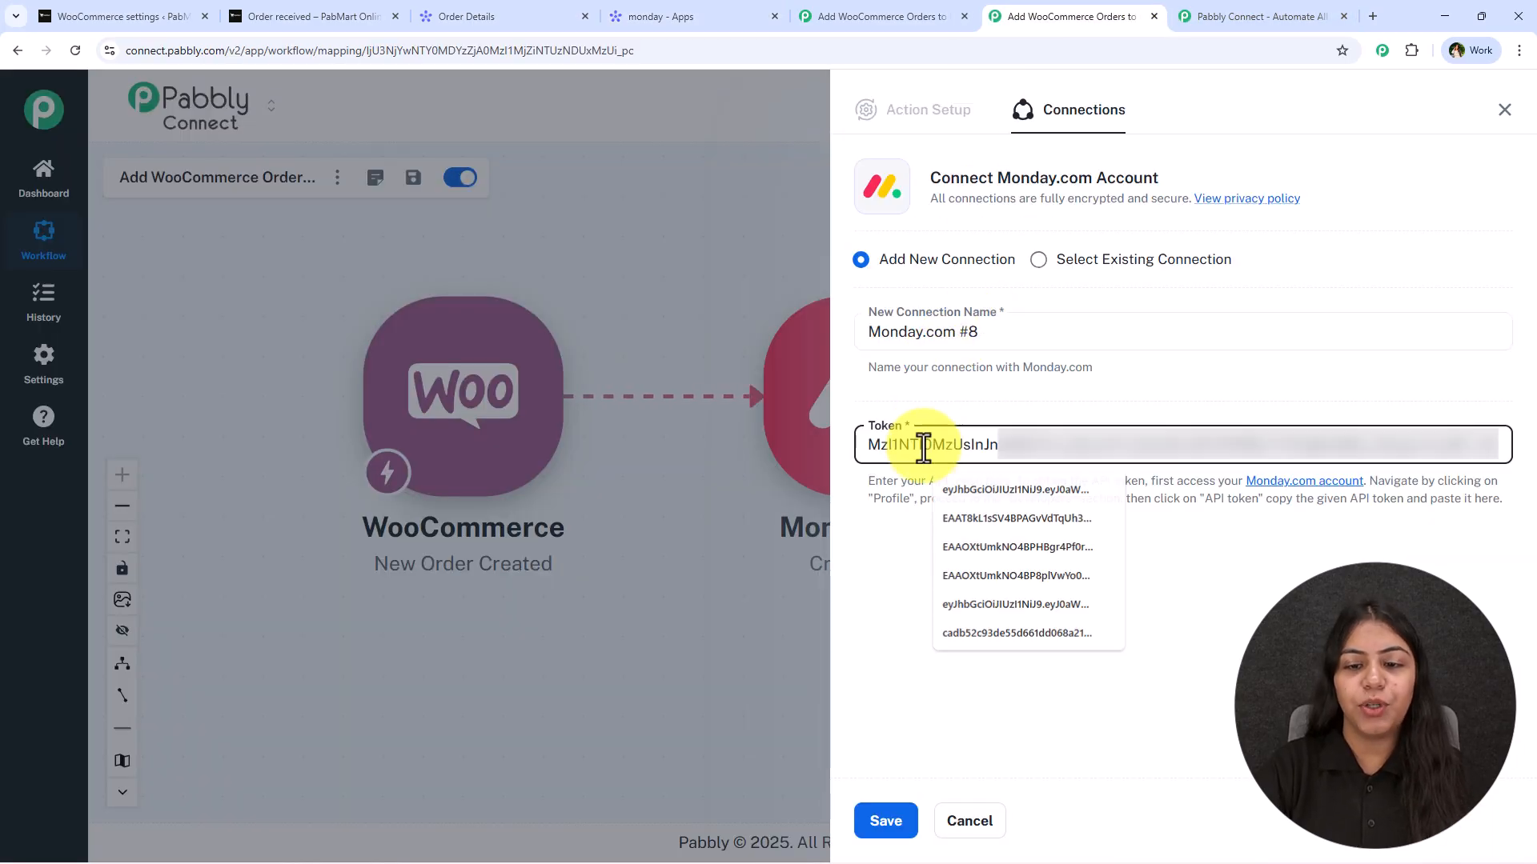
pyautogui.click(890, 816)
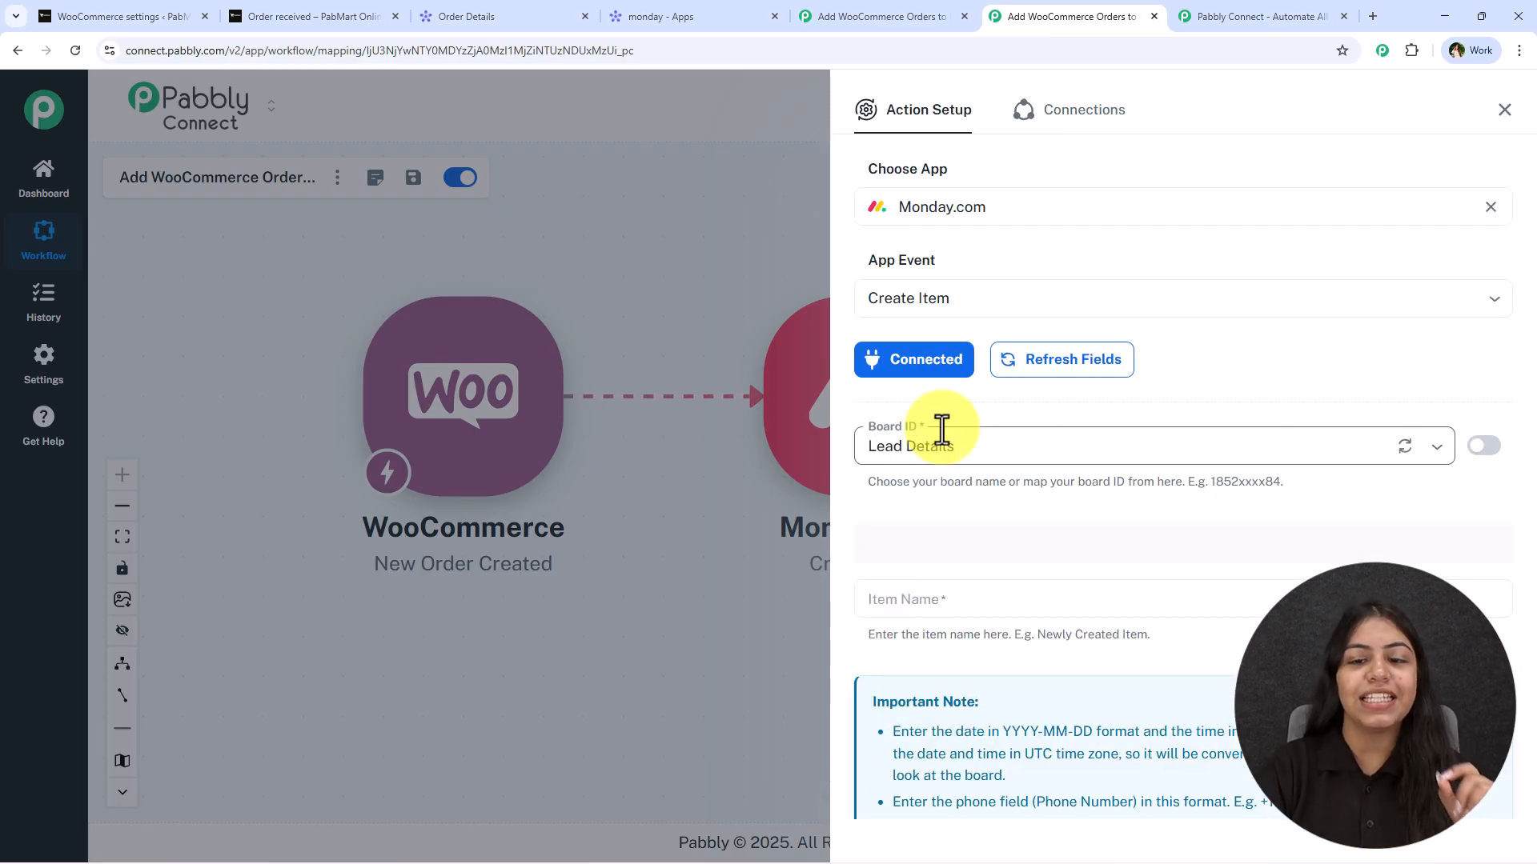
# - Check the board's name in monday.com and set the action's Board ID to Order Details
pyautogui.click(943, 447)
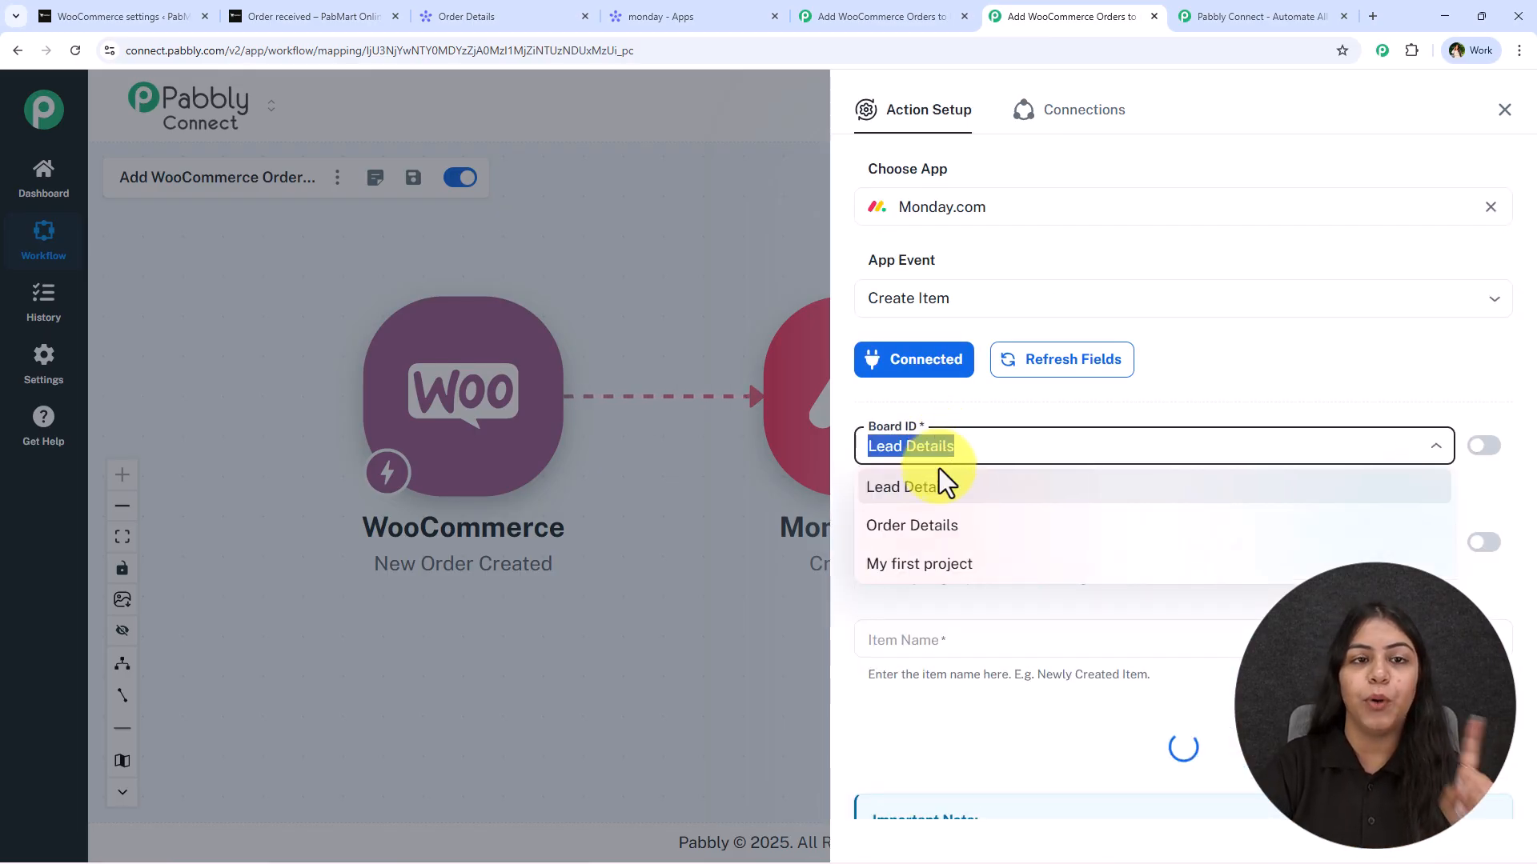
pyautogui.click(483, 14)
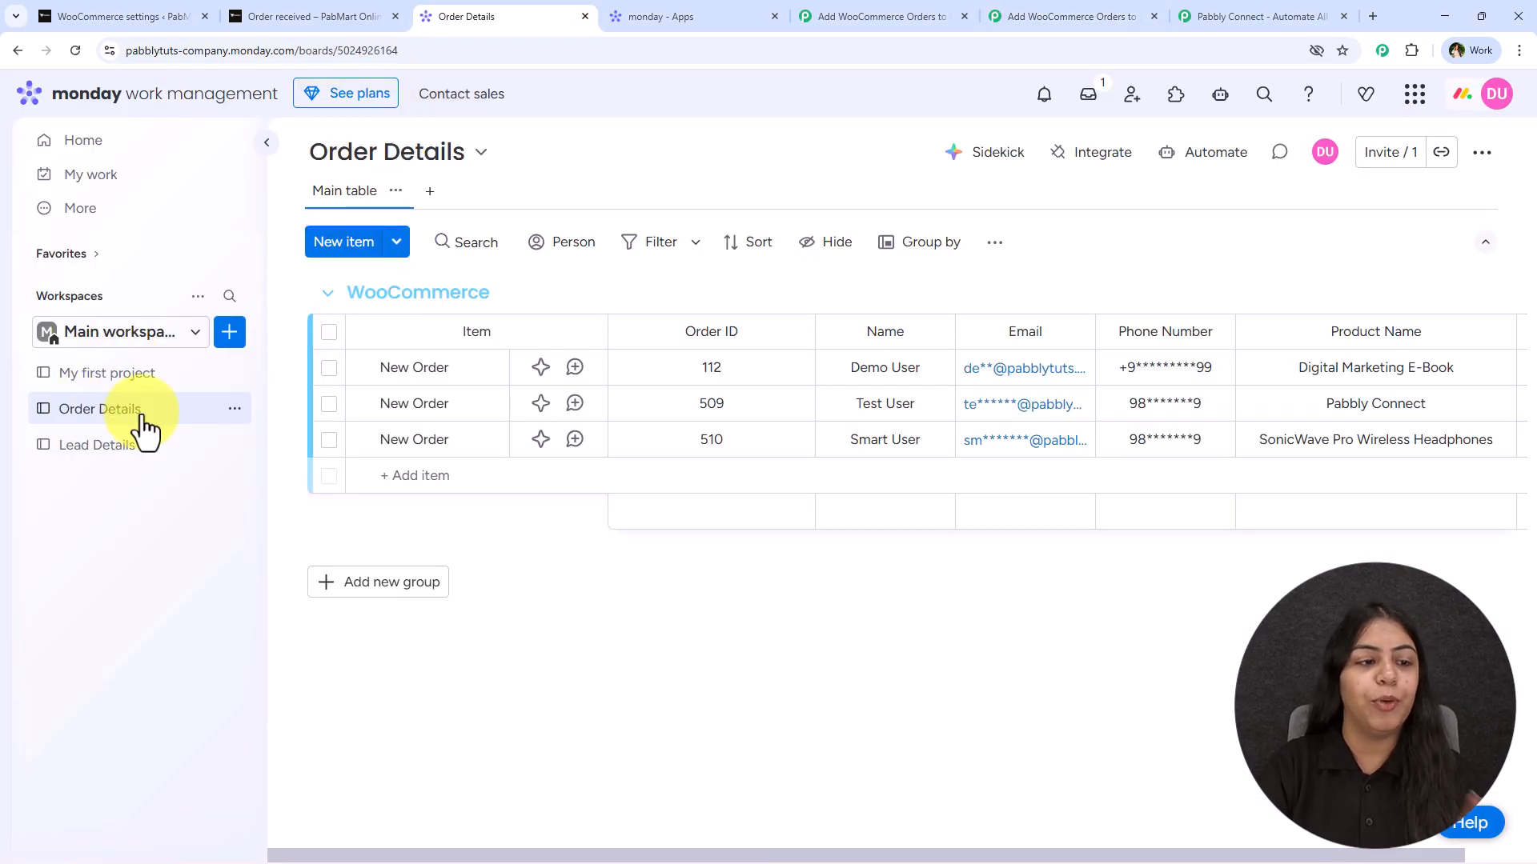
pyautogui.click(1040, 16)
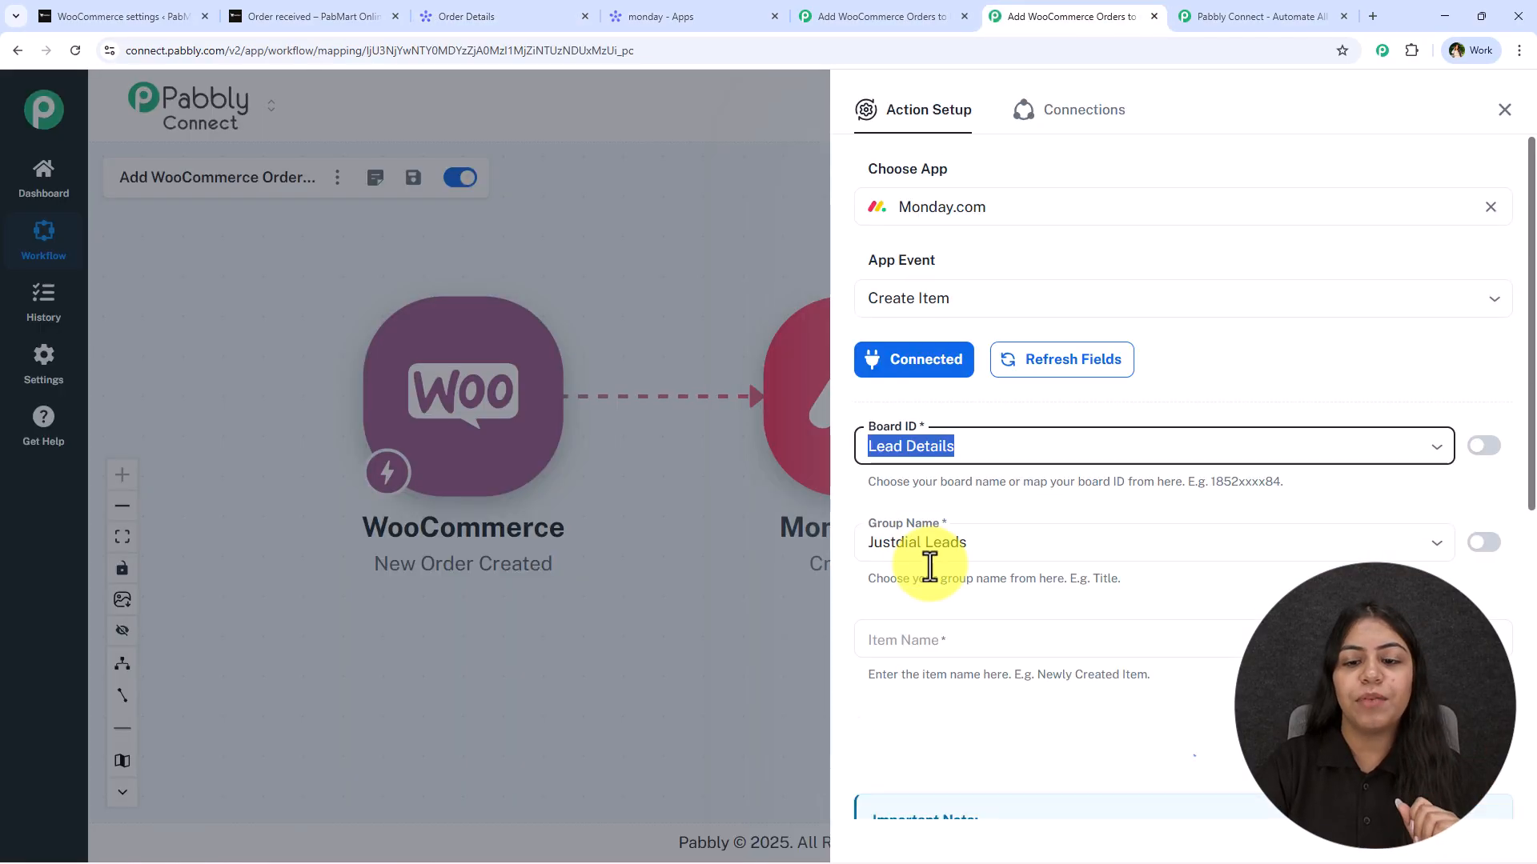
pyautogui.click(937, 446)
pyautogui.click(936, 526)
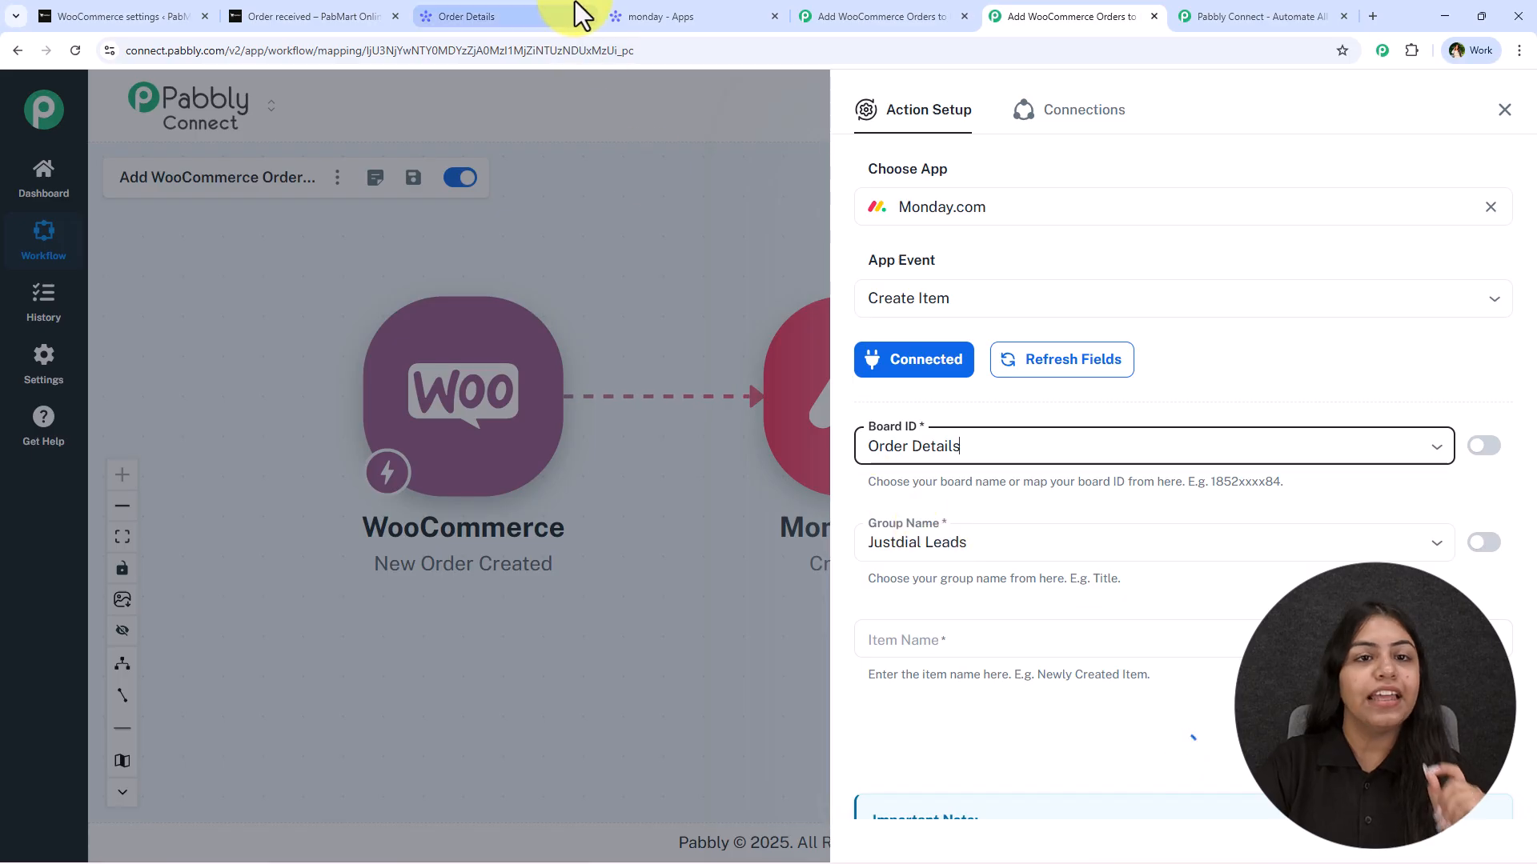
# - Check the group's name on the monday.com board, refresh the action's group list and set Group Name to WooCommerce
pyautogui.click(560, 16)
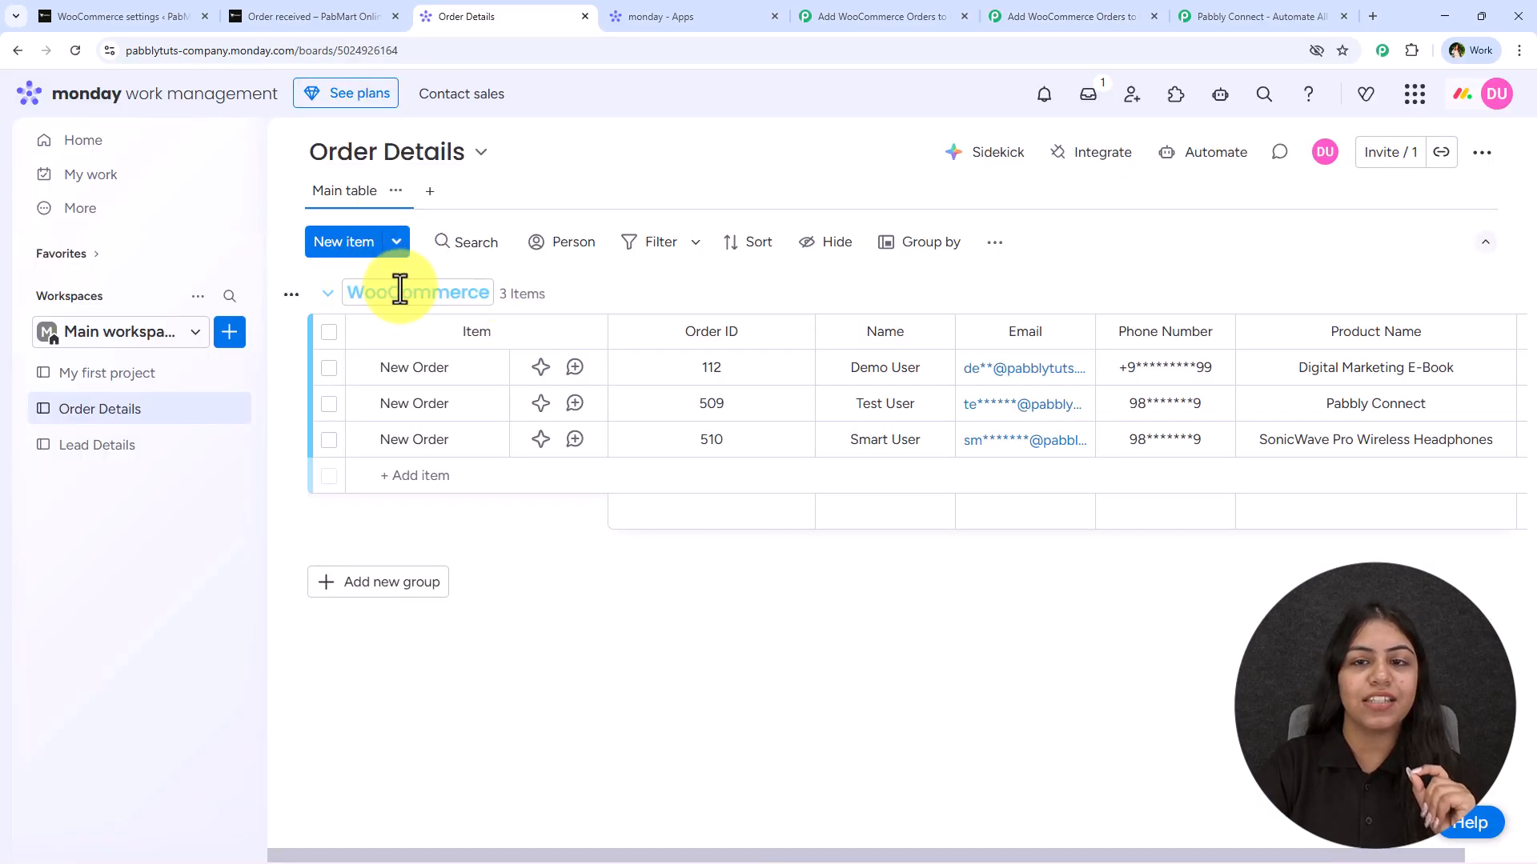
pyautogui.click(1095, 16)
pyautogui.click(905, 543)
pyautogui.click(976, 497)
pyautogui.click(1021, 553)
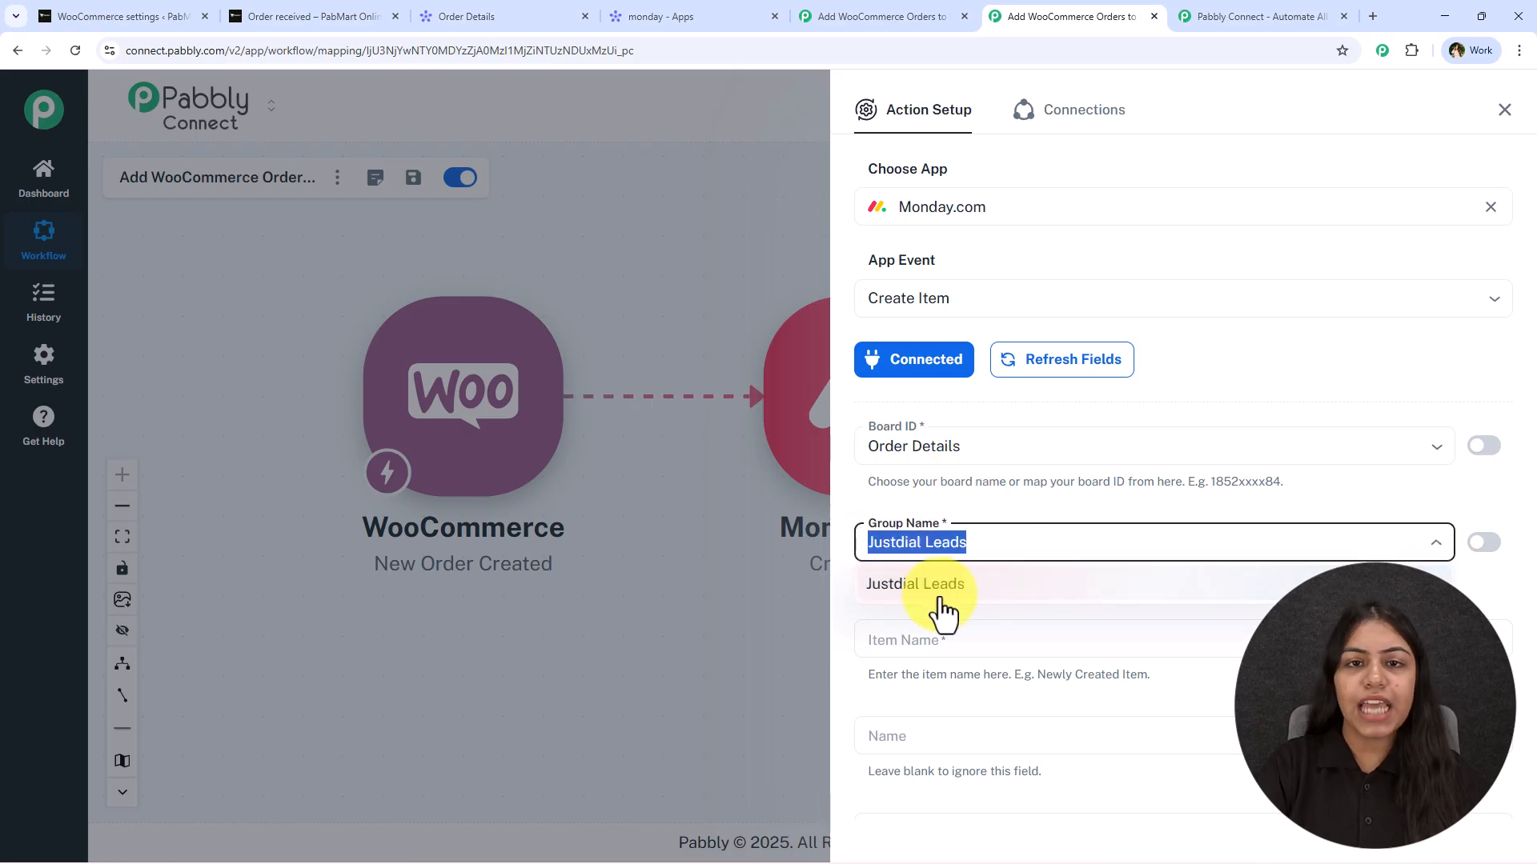
pyautogui.click(948, 538)
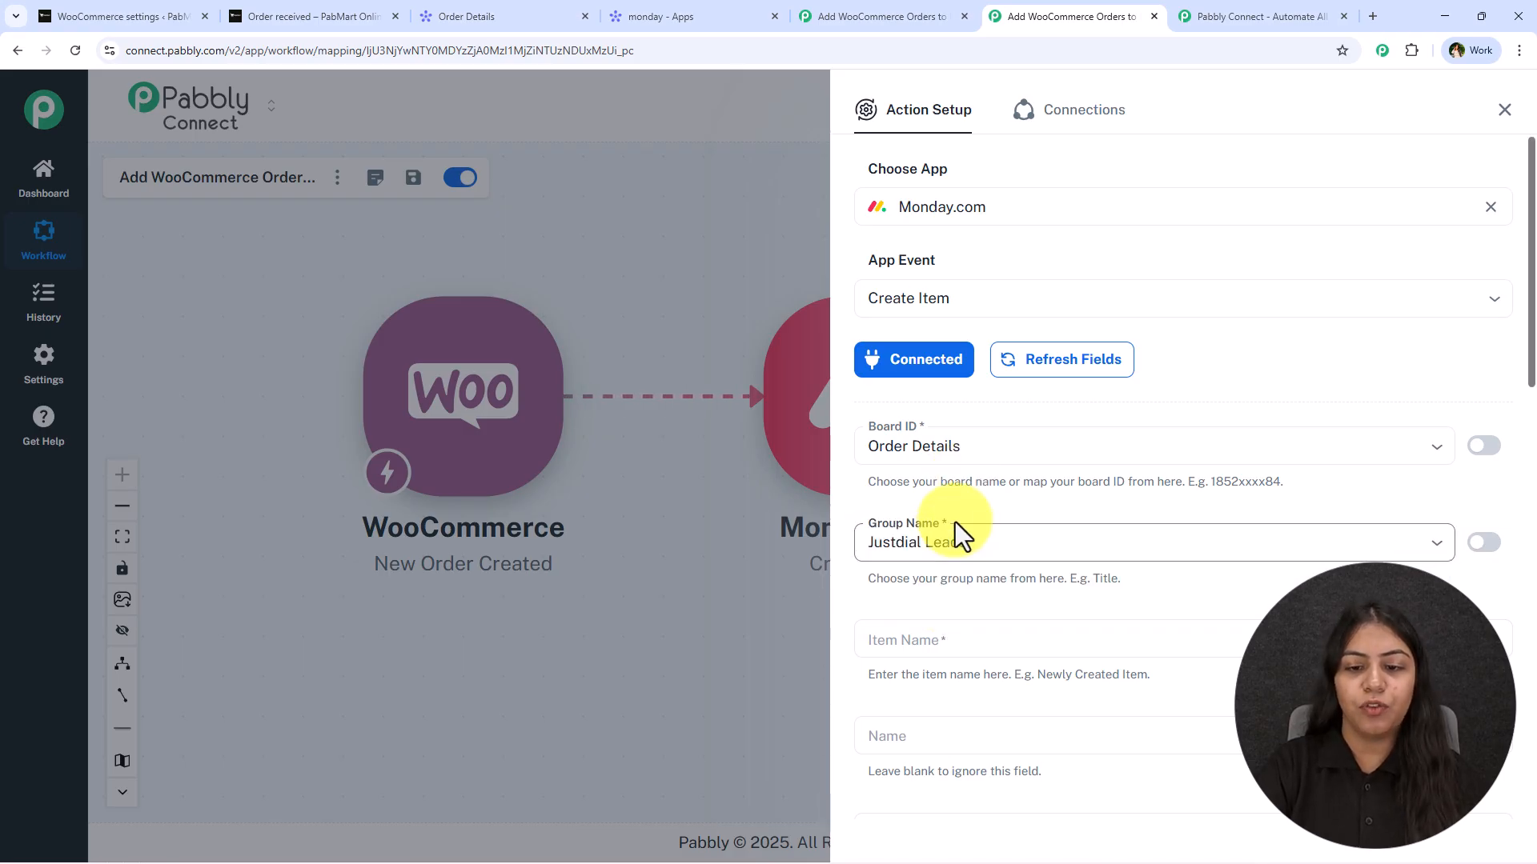
pyautogui.click(1401, 543)
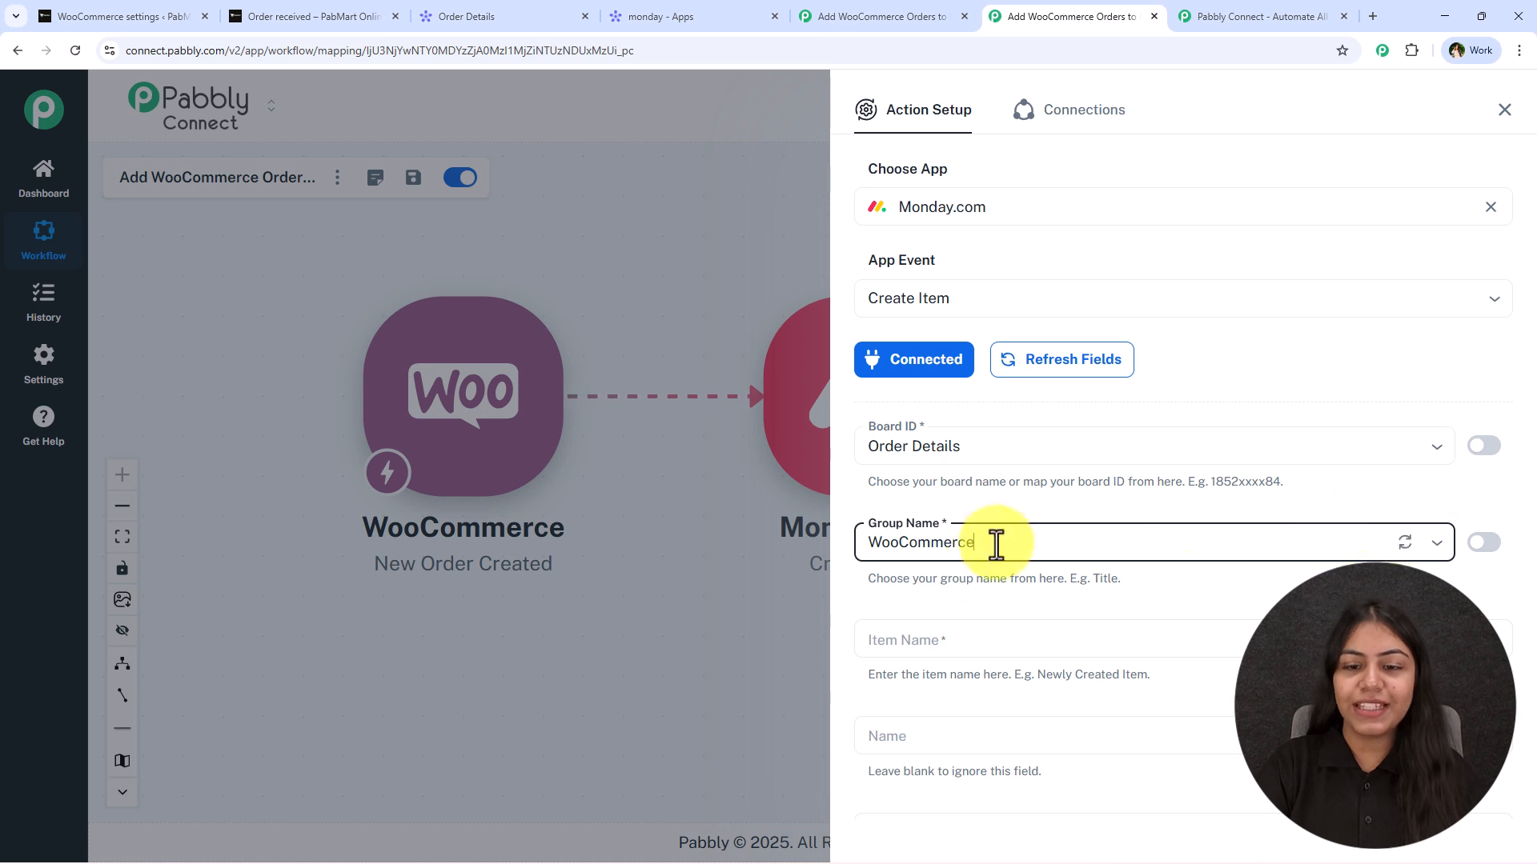
# - Set the Monday.com action's Item Name to New Order
pyautogui.click(941, 544)
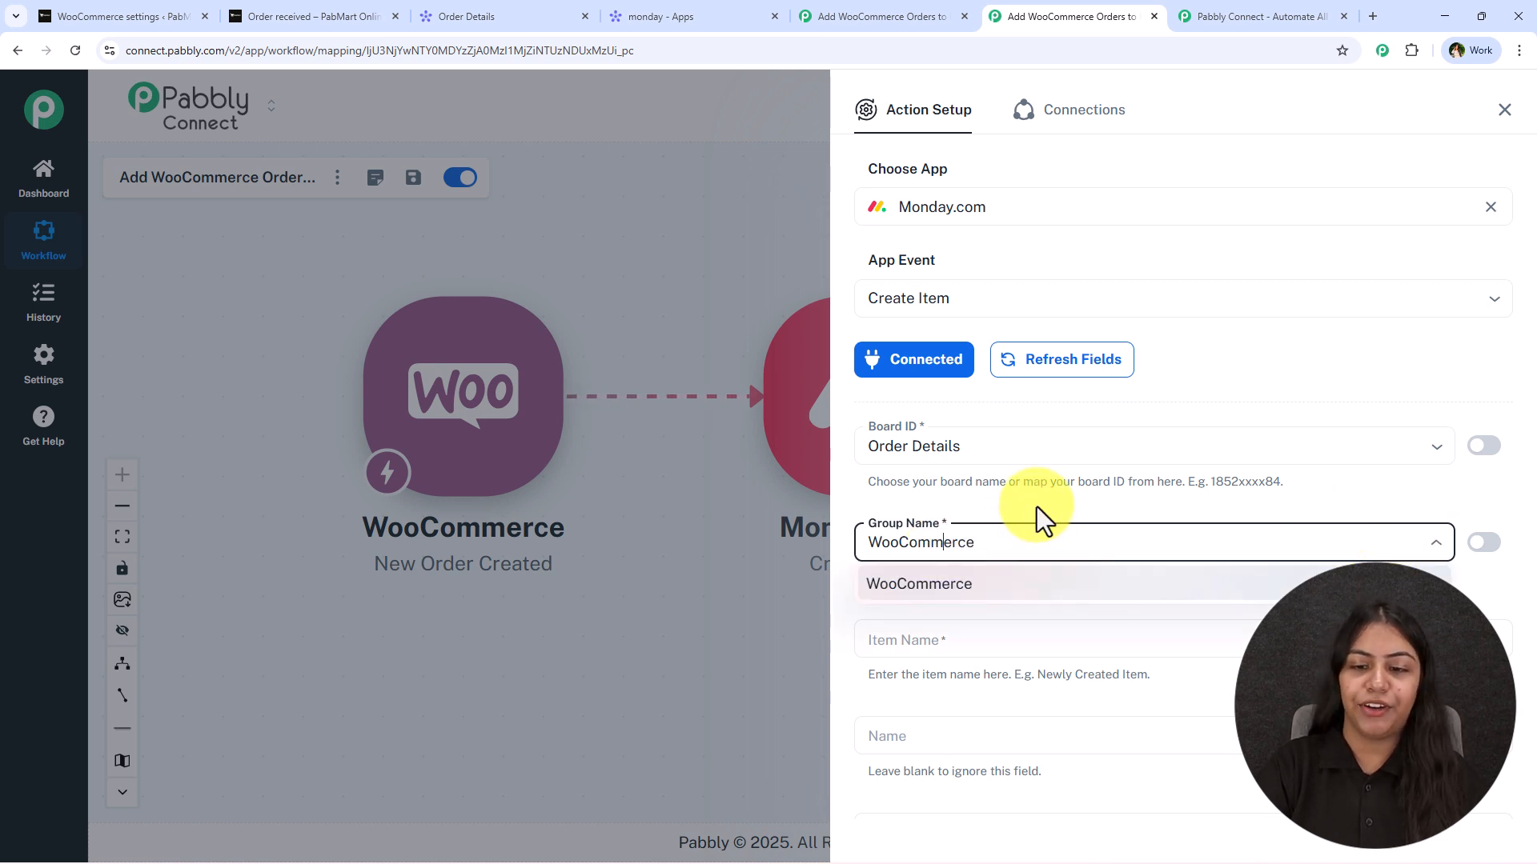
pyautogui.scroll(-3, 1037, 506)
pyautogui.click(885, 398)
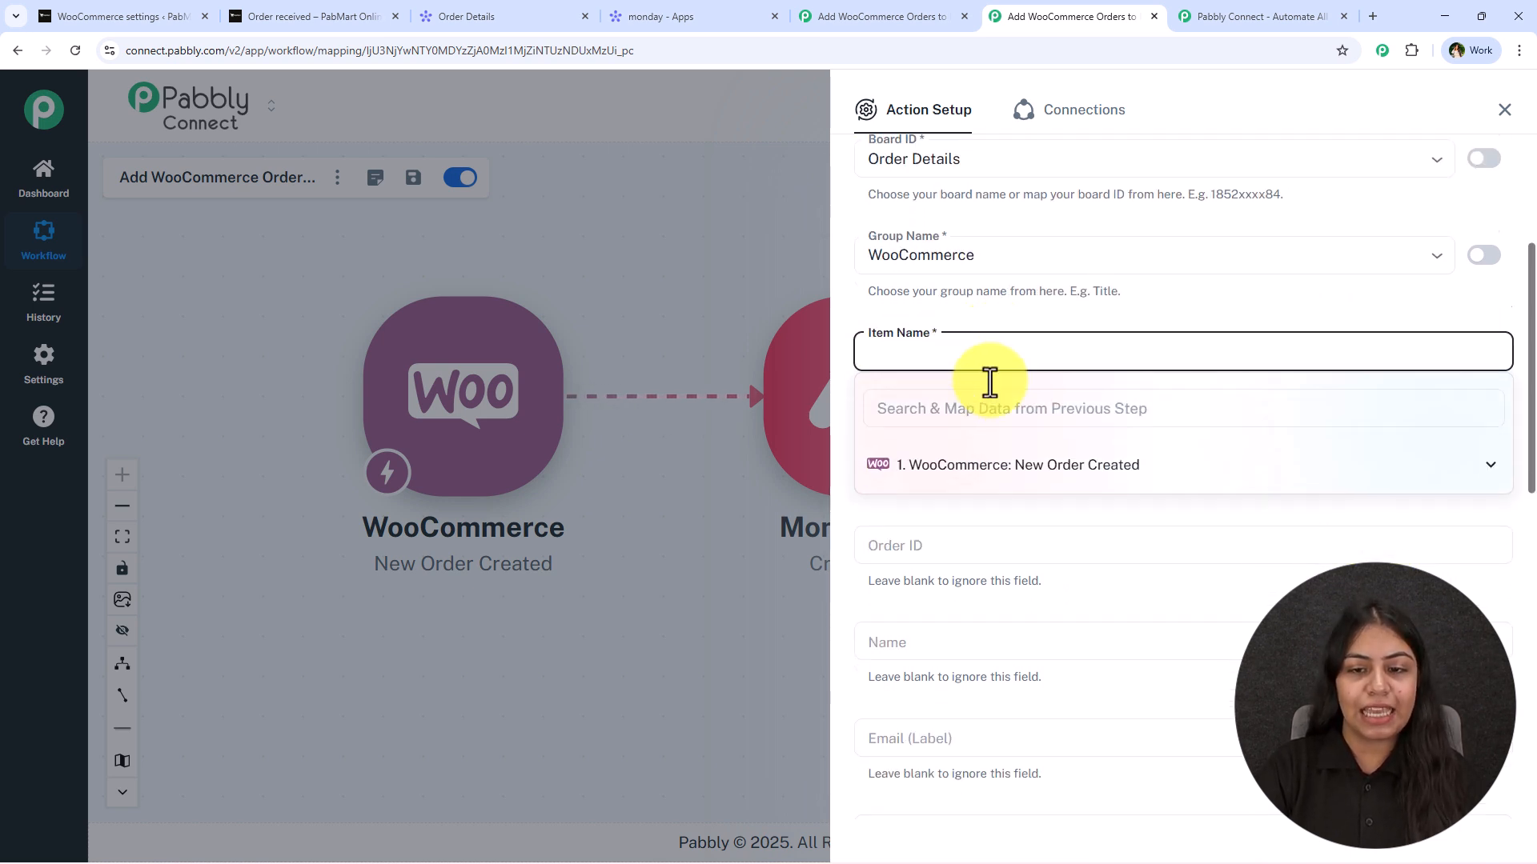
pyautogui.scroll(-1, 991, 382)
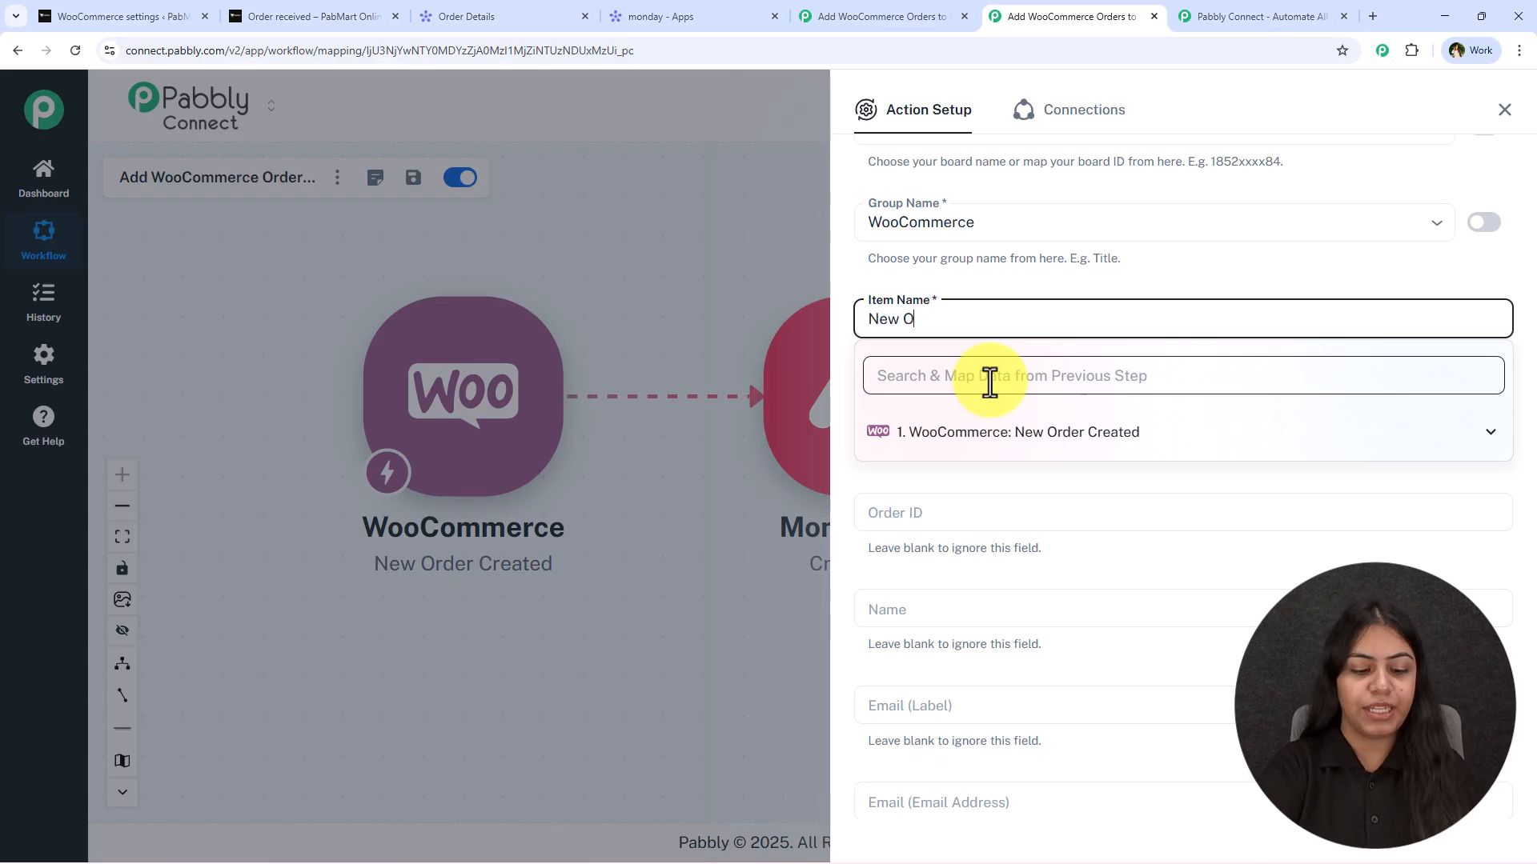
pyautogui.click(1029, 290)
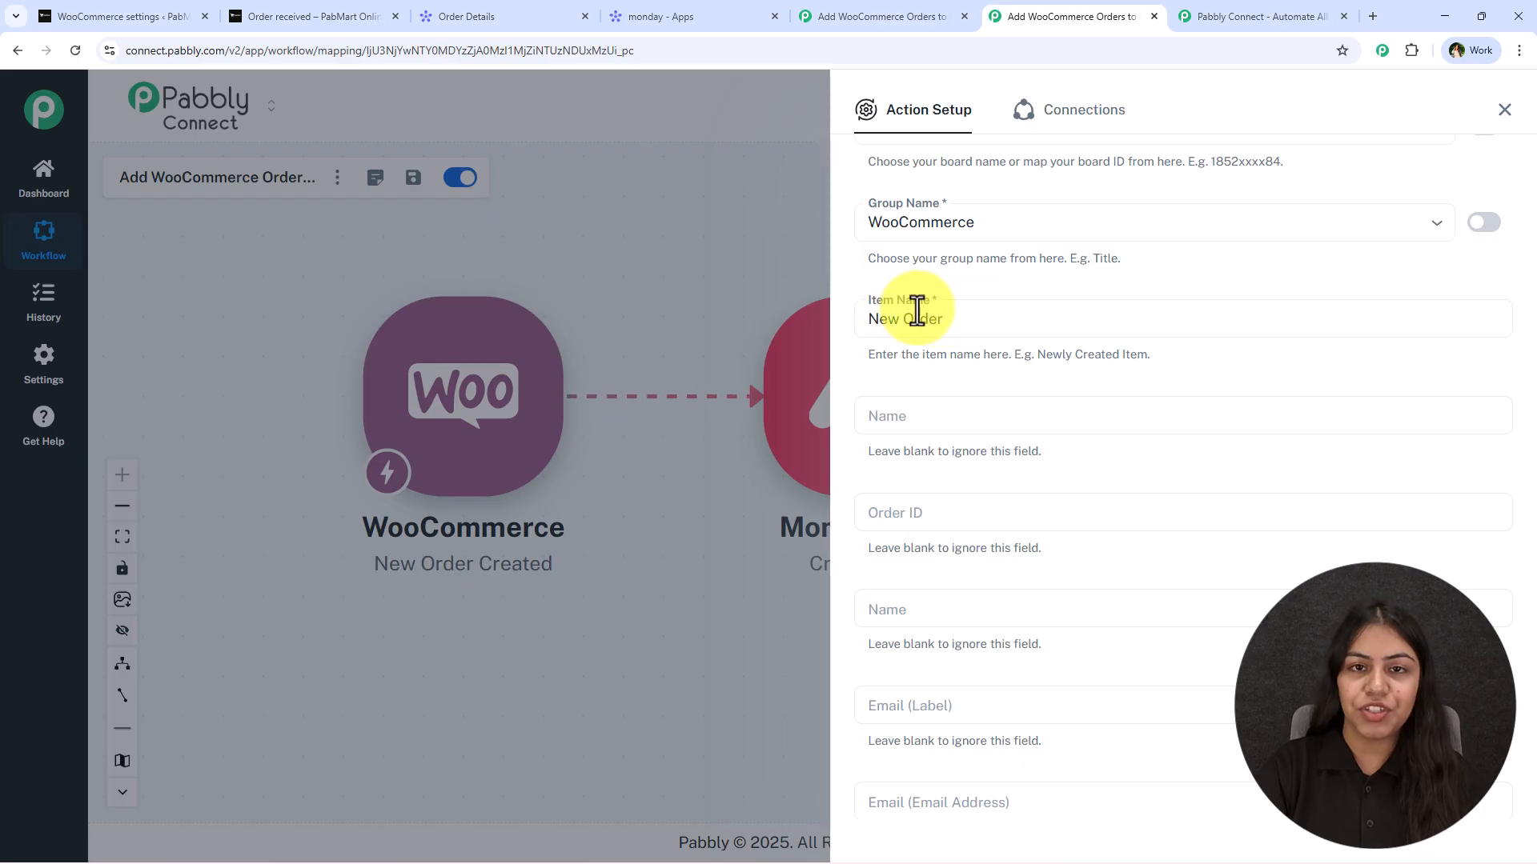
pyautogui.scroll(-2, 921, 314)
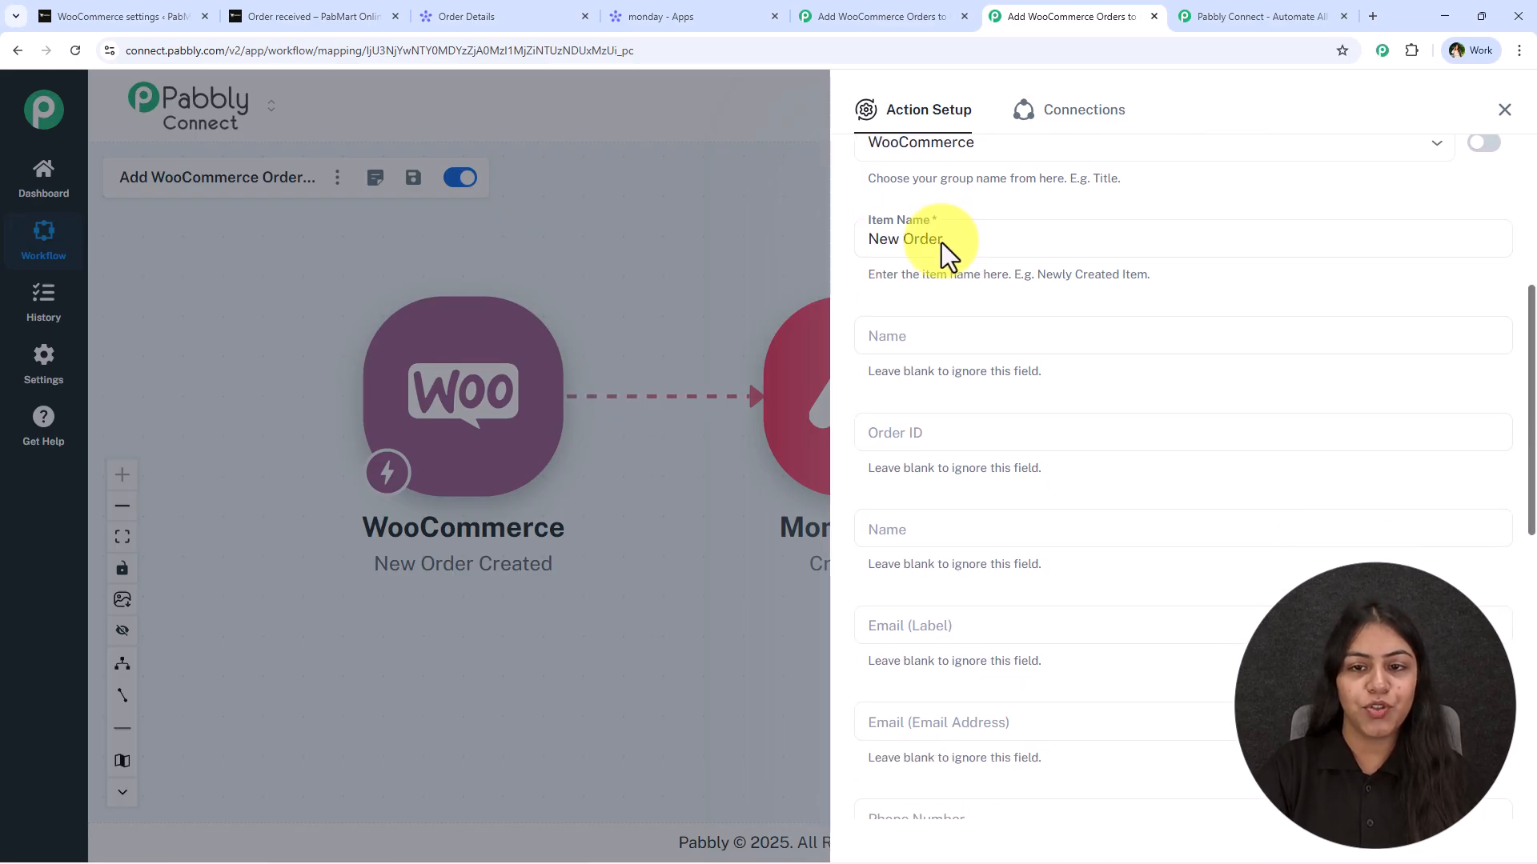
# - Compare the columns of the Order Details board in monday.com with the action's fields in Pabbly Connect
pyautogui.click(438, 18)
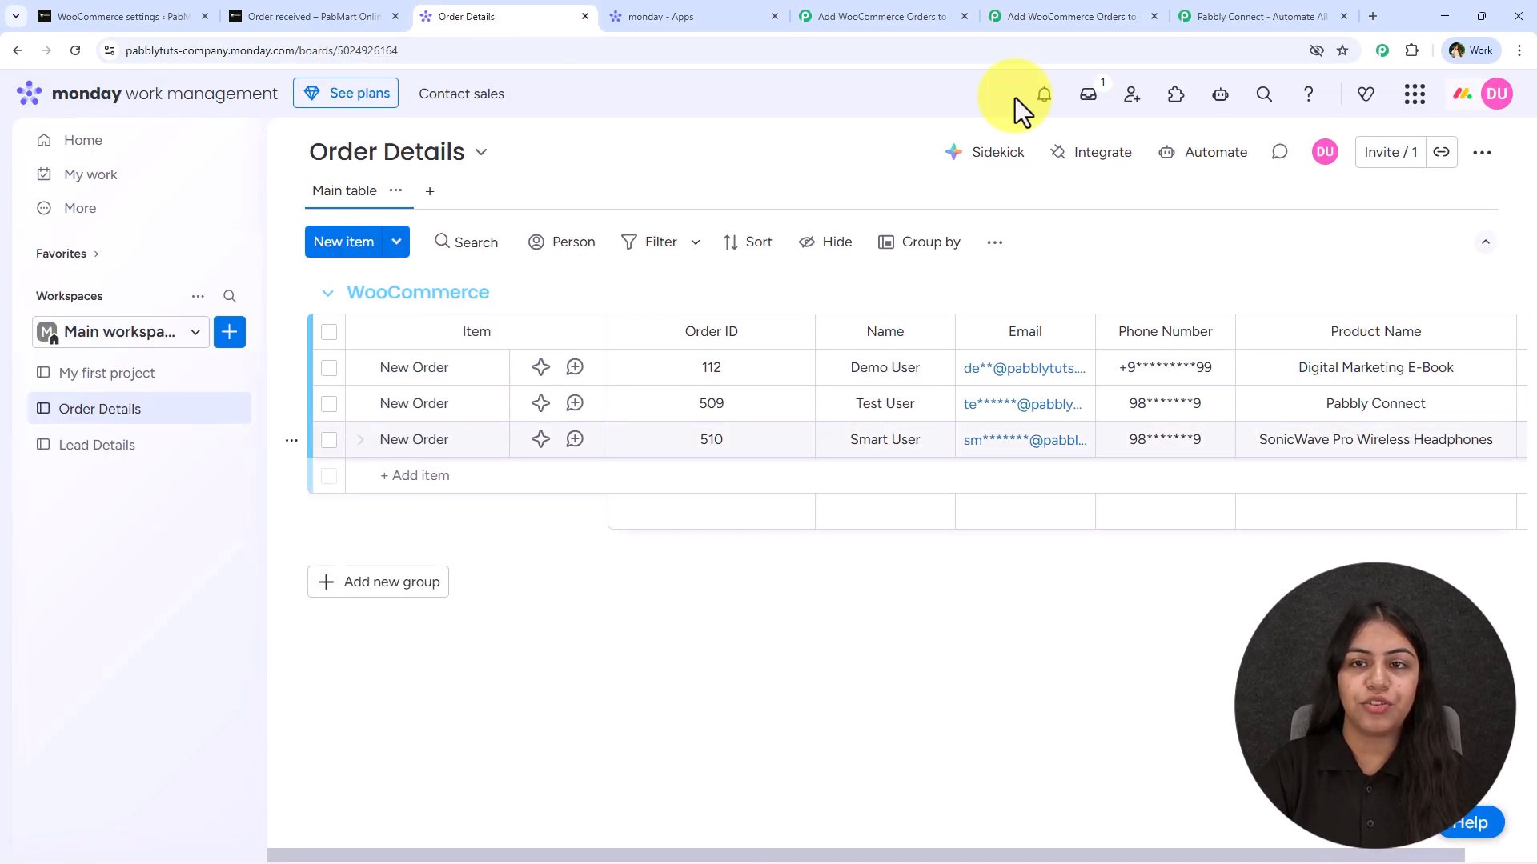
pyautogui.click(1129, 16)
pyautogui.scroll(-1, 887, 392)
pyautogui.scroll(1, 930, 346)
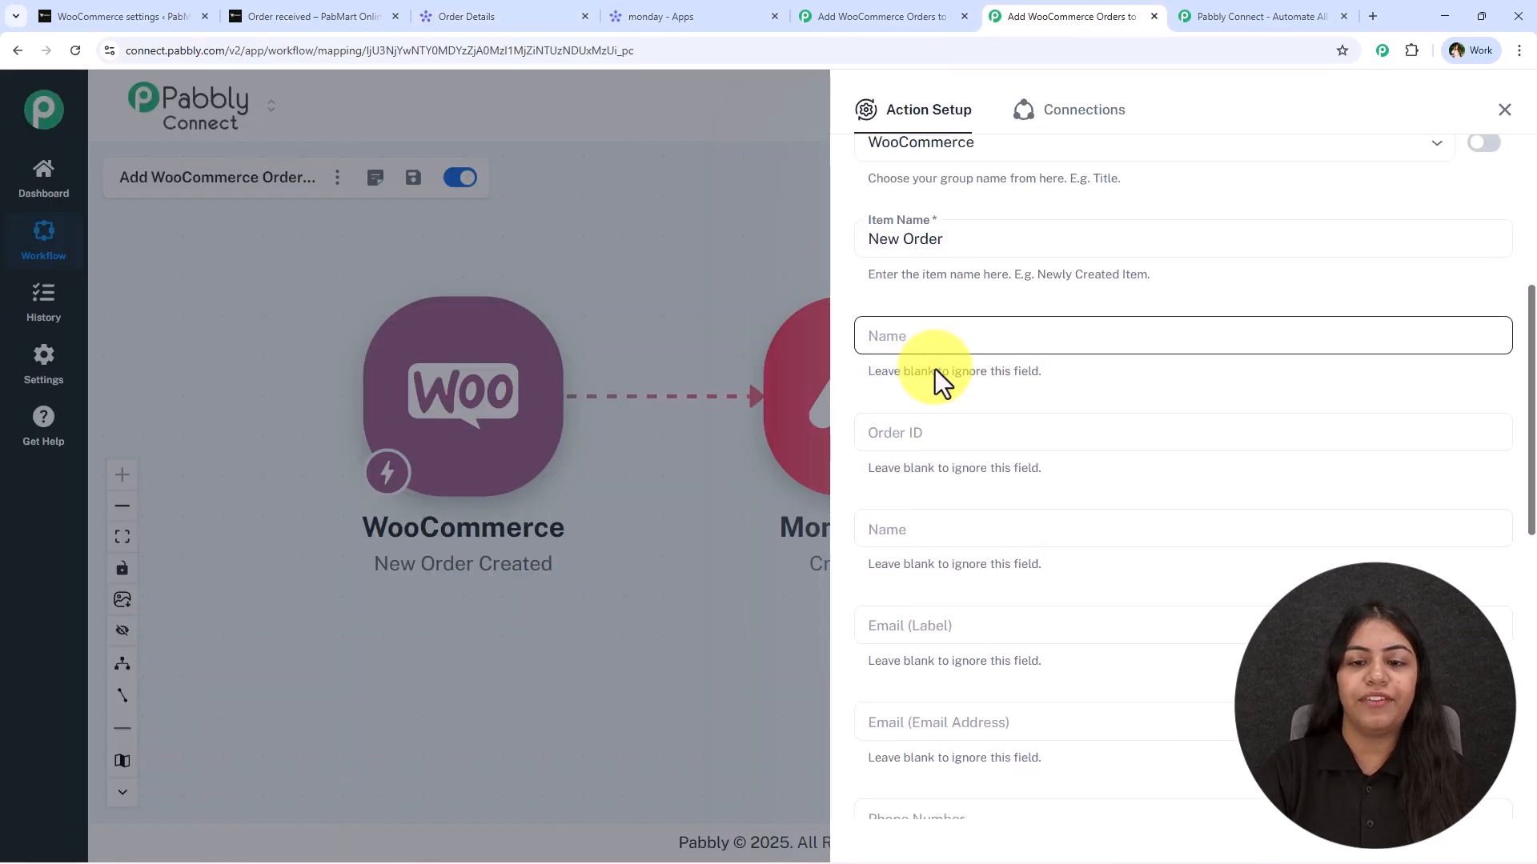
pyautogui.scroll(-1, 928, 608)
pyautogui.click(891, 257)
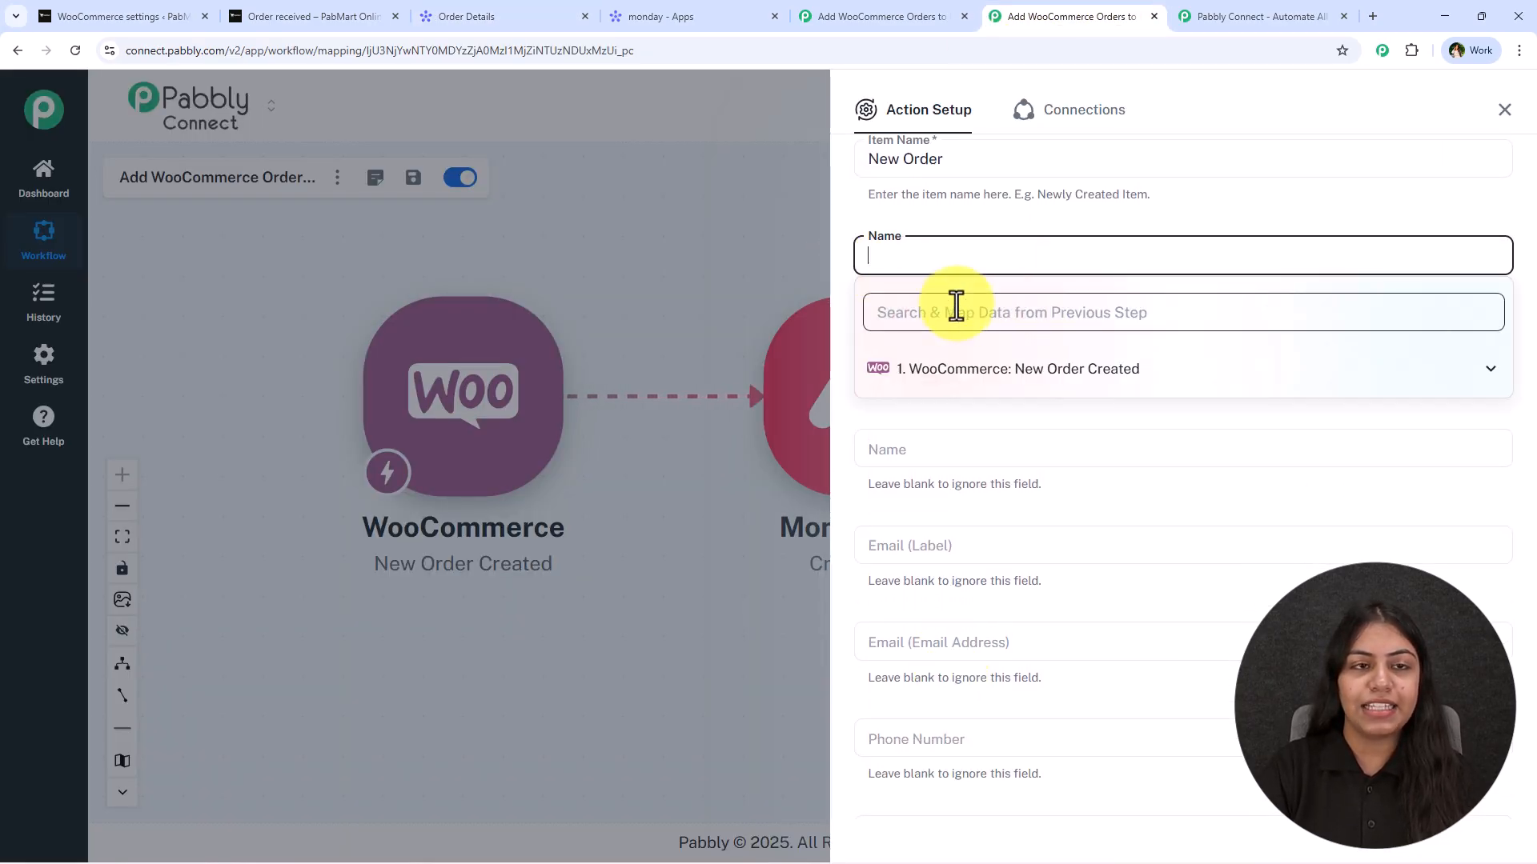
pyautogui.click(497, 17)
pyautogui.click(1104, 15)
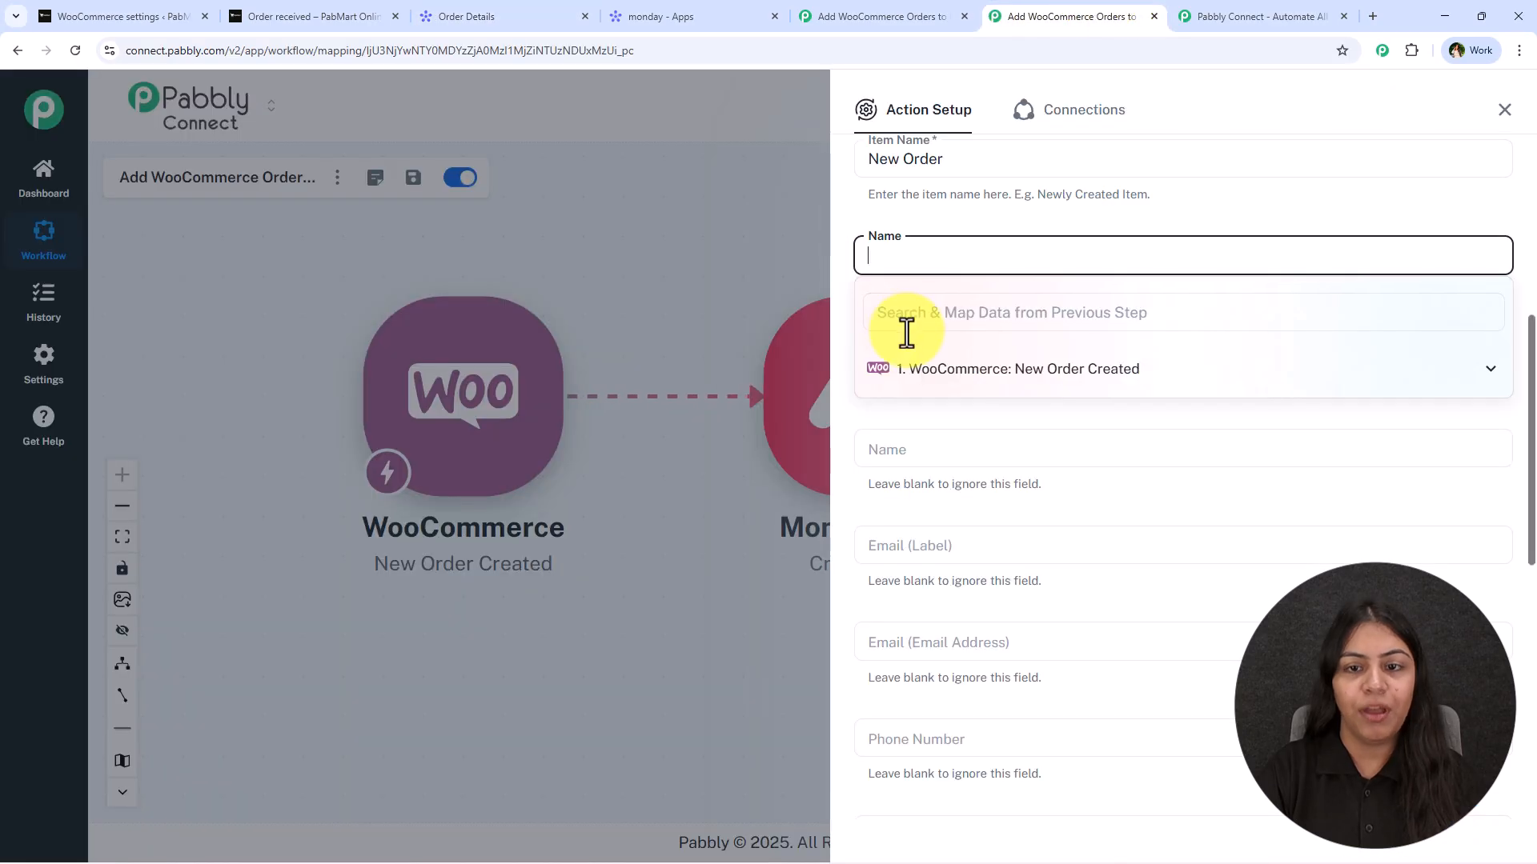
# - Map the first Name field, above Order ID, to the WooCommerce shipping first_name and shipping last_name
pyautogui.click(950, 367)
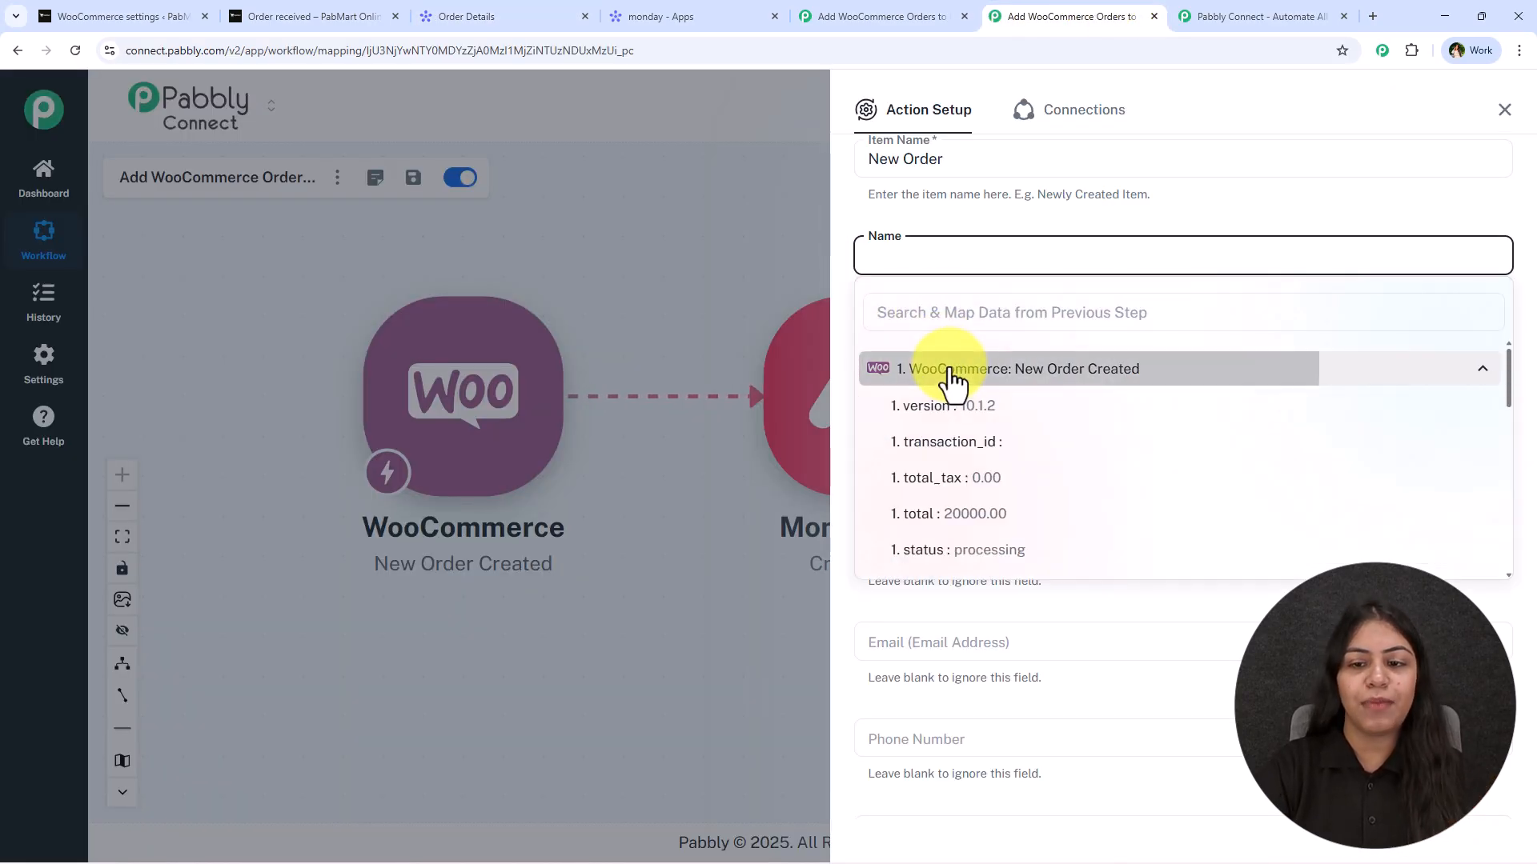
pyautogui.click(967, 307)
pyautogui.write('namw')
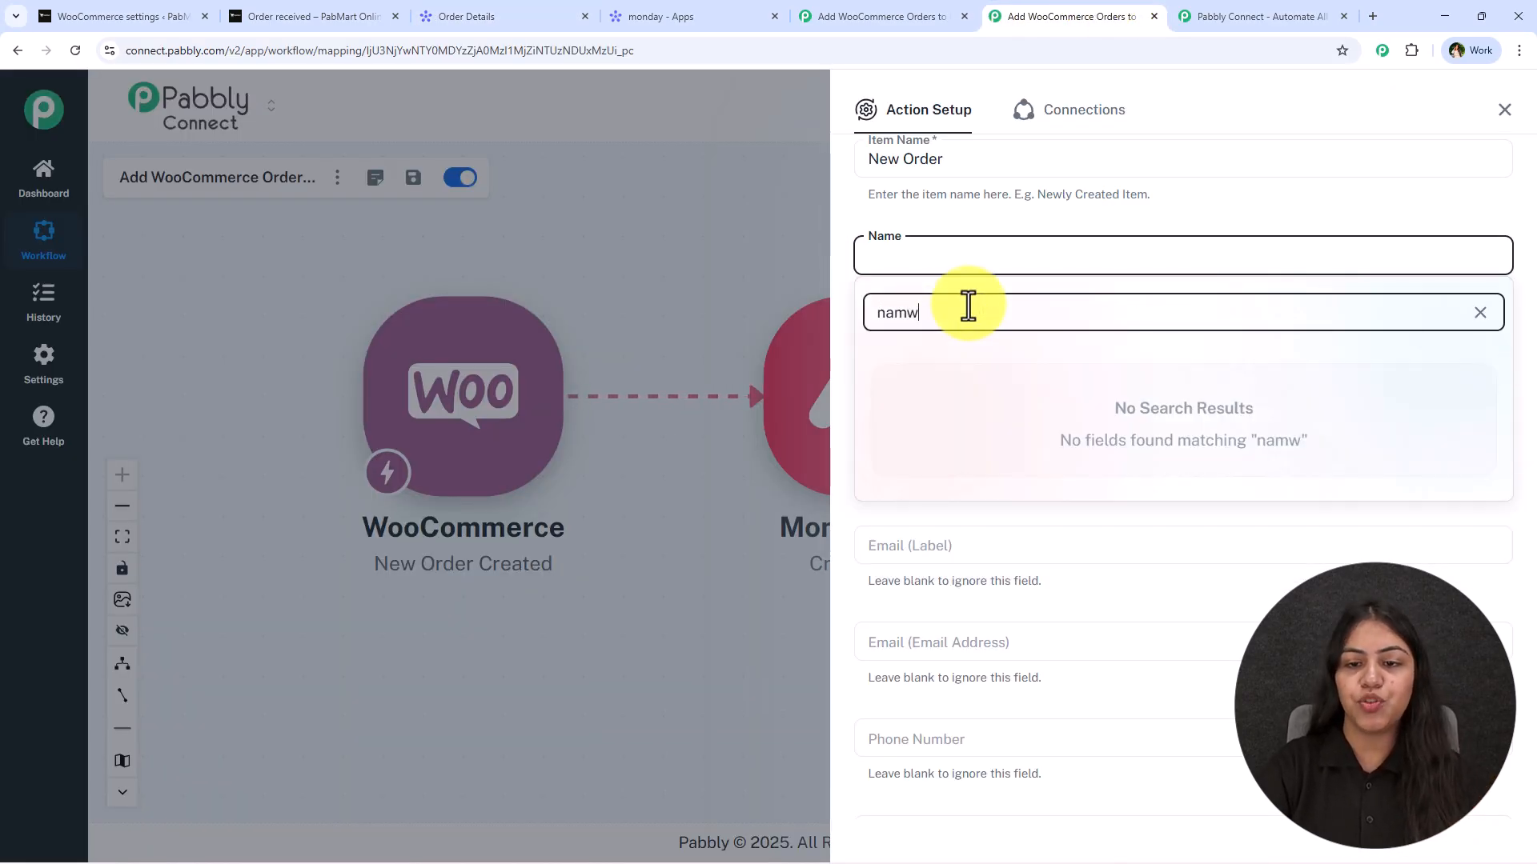
pyautogui.press('BackSpace')
pyautogui.write('e')
pyautogui.click(1046, 452)
pyautogui.click(1044, 312)
pyautogui.write('name')
pyautogui.click(1095, 410)
# - Map the Order ID field to the number value from the WooCommerce New Order Created step
pyautogui.click(913, 357)
pyautogui.click(919, 405)
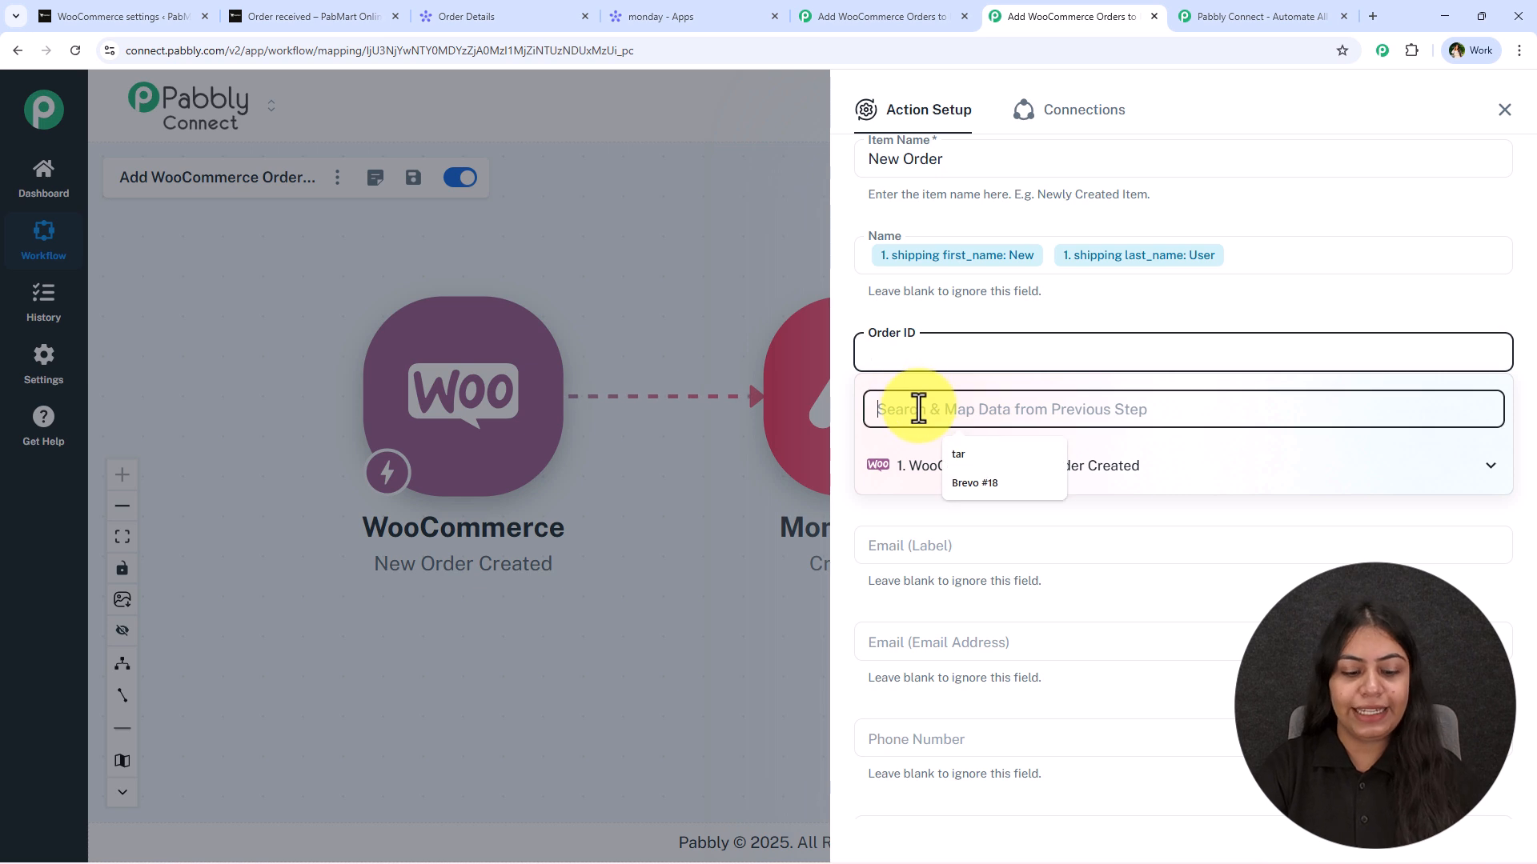
pyautogui.write('nu,')
pyautogui.press('BackSpace')
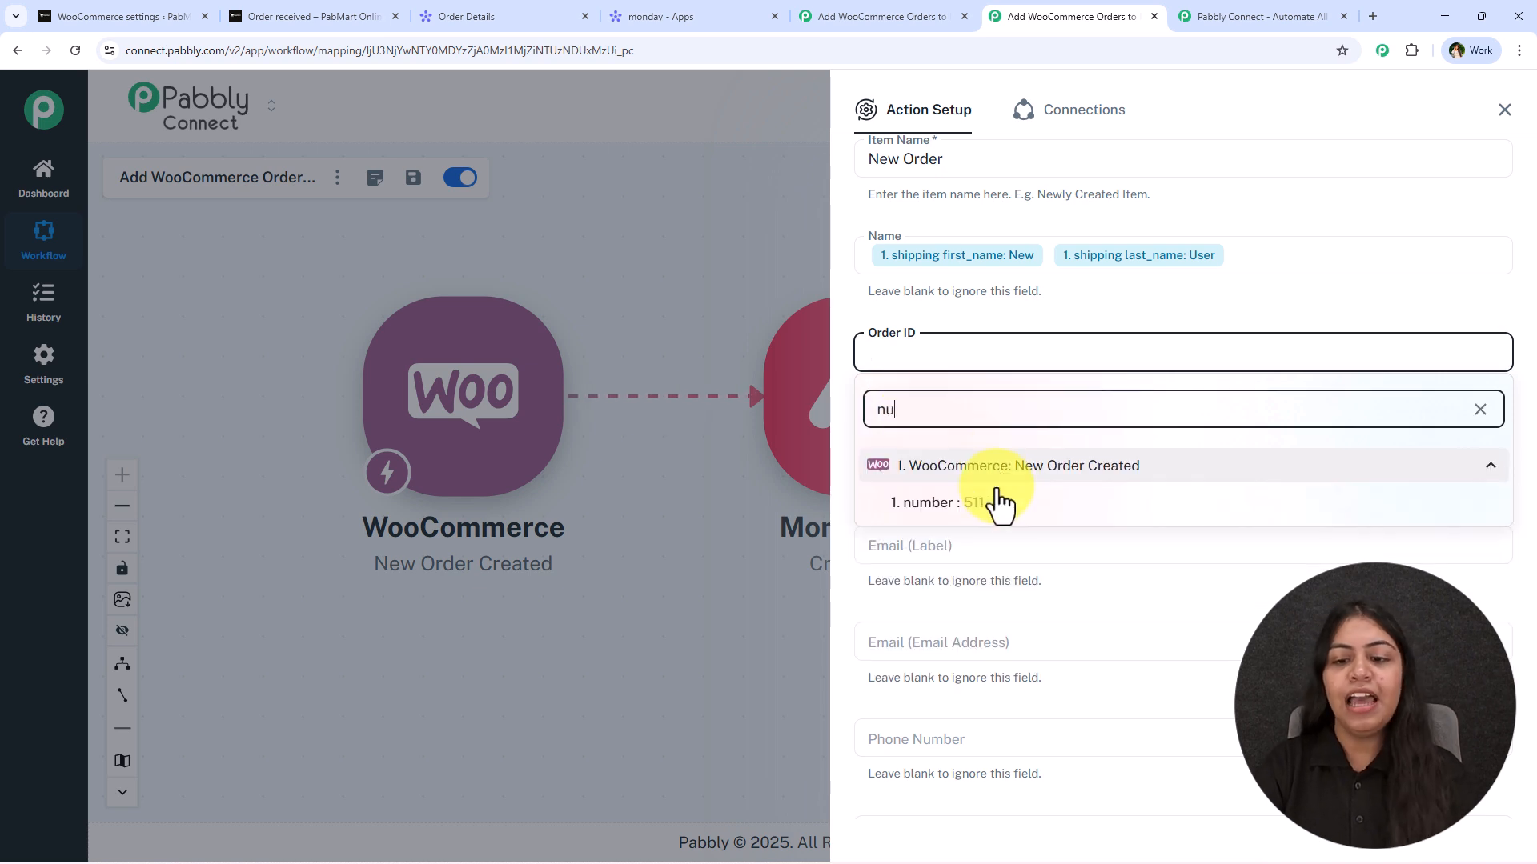
pyautogui.click(972, 501)
# - Map the second Name field, below Order ID, to the WooCommerce shipping first_name and shipping last_name
pyautogui.click(926, 449)
pyautogui.click(923, 515)
pyautogui.write('na')
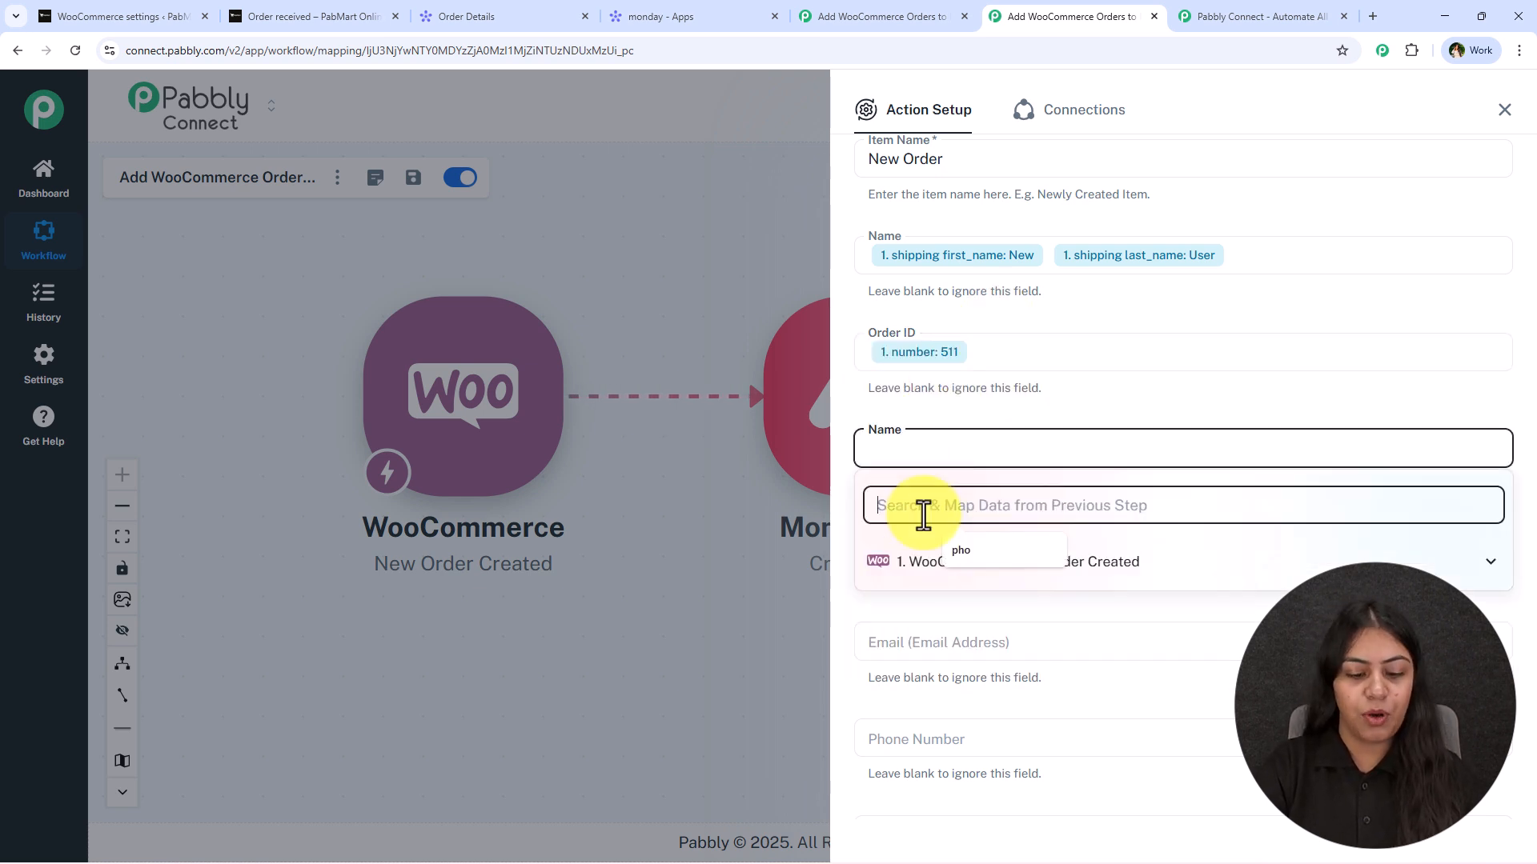
pyautogui.write('m')
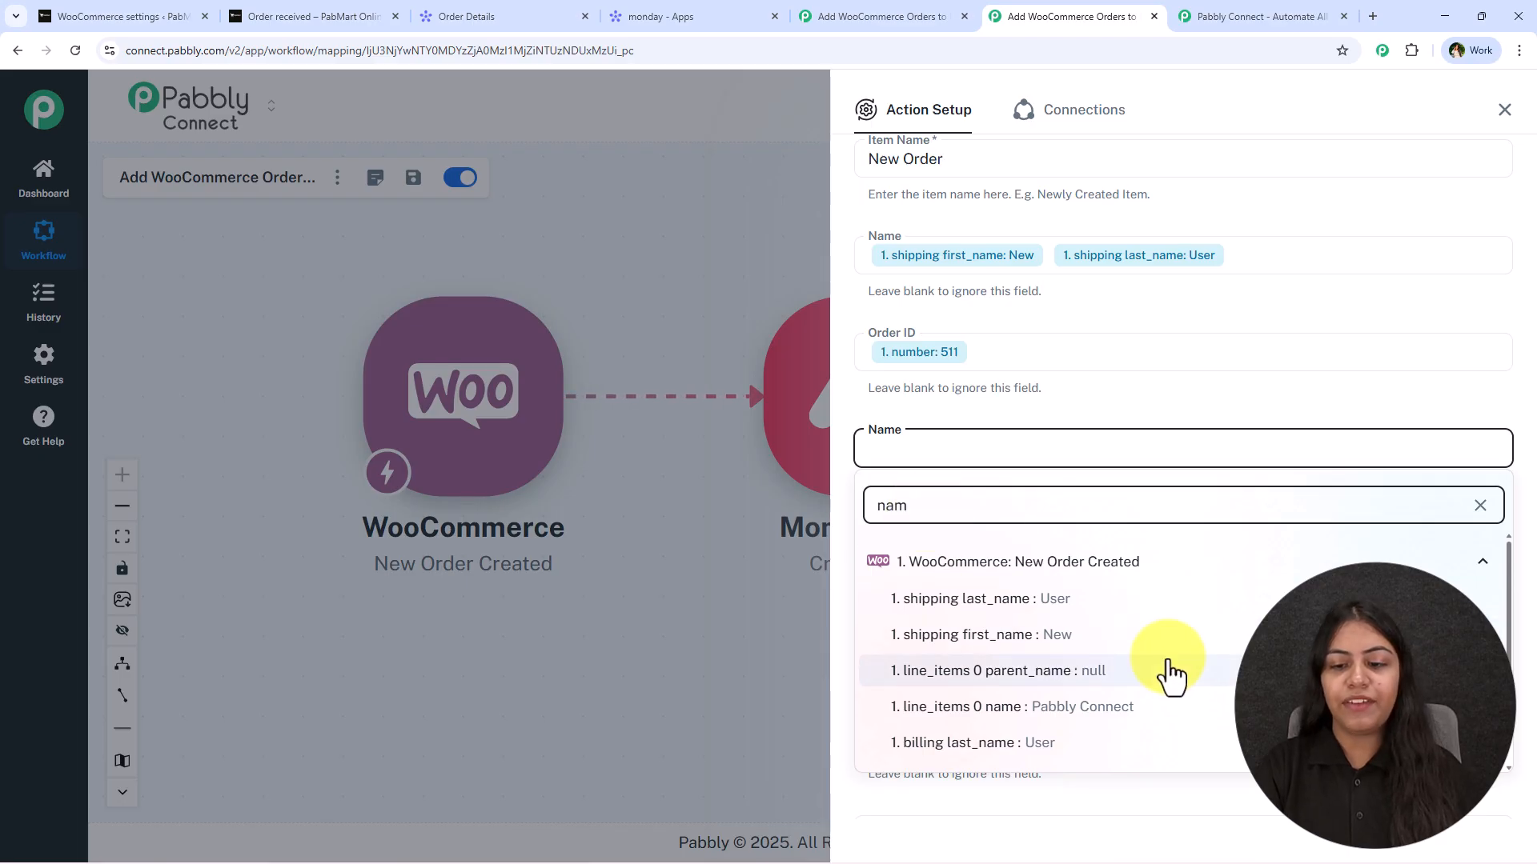
pyautogui.click(1116, 612)
pyautogui.press('BackSpace')
pyautogui.click(979, 505)
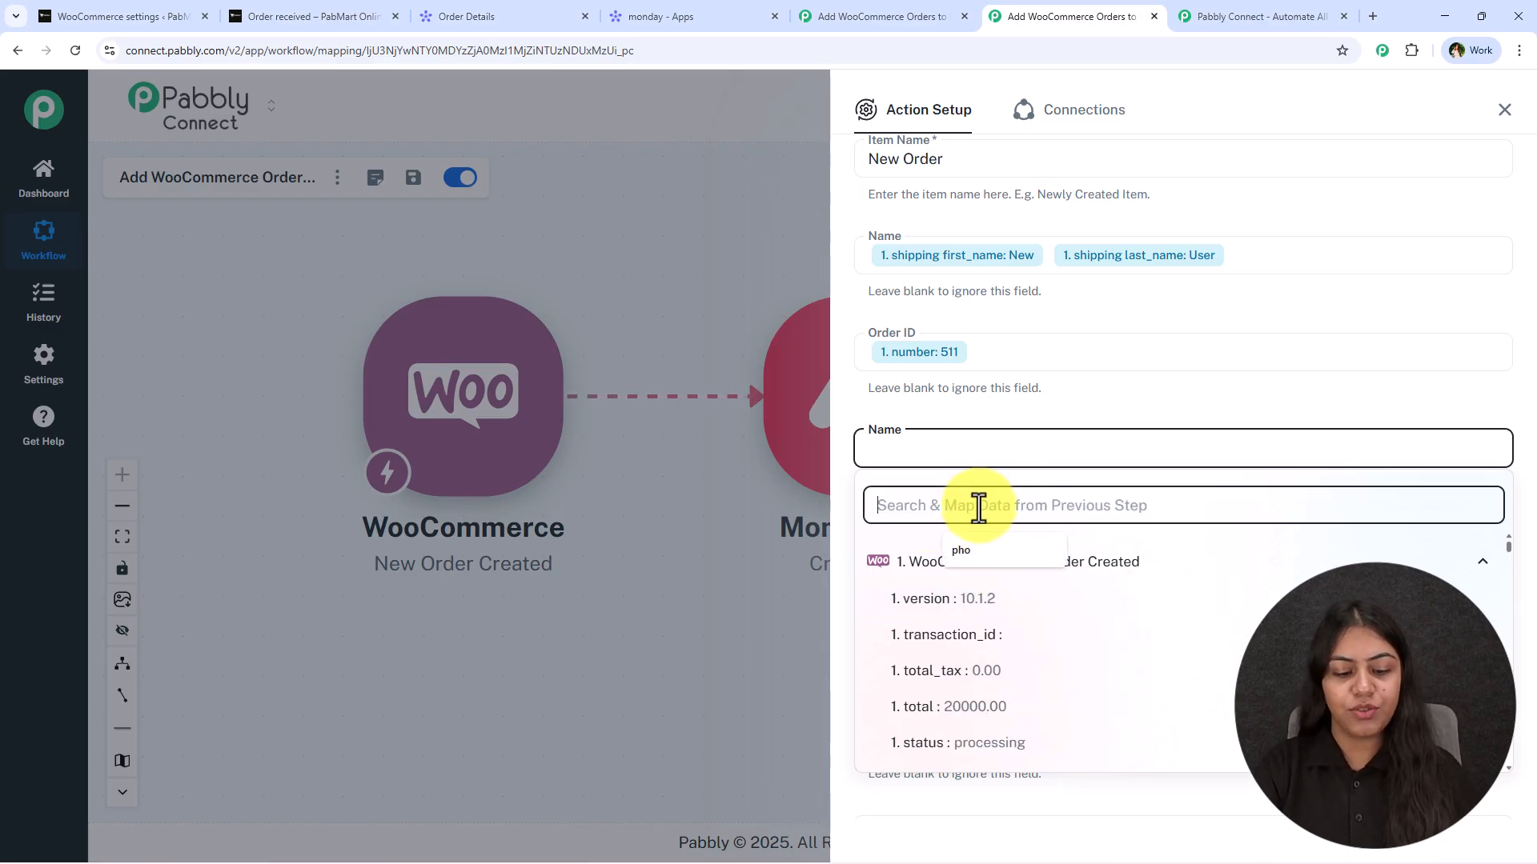
pyautogui.write('na')
pyautogui.click(1072, 636)
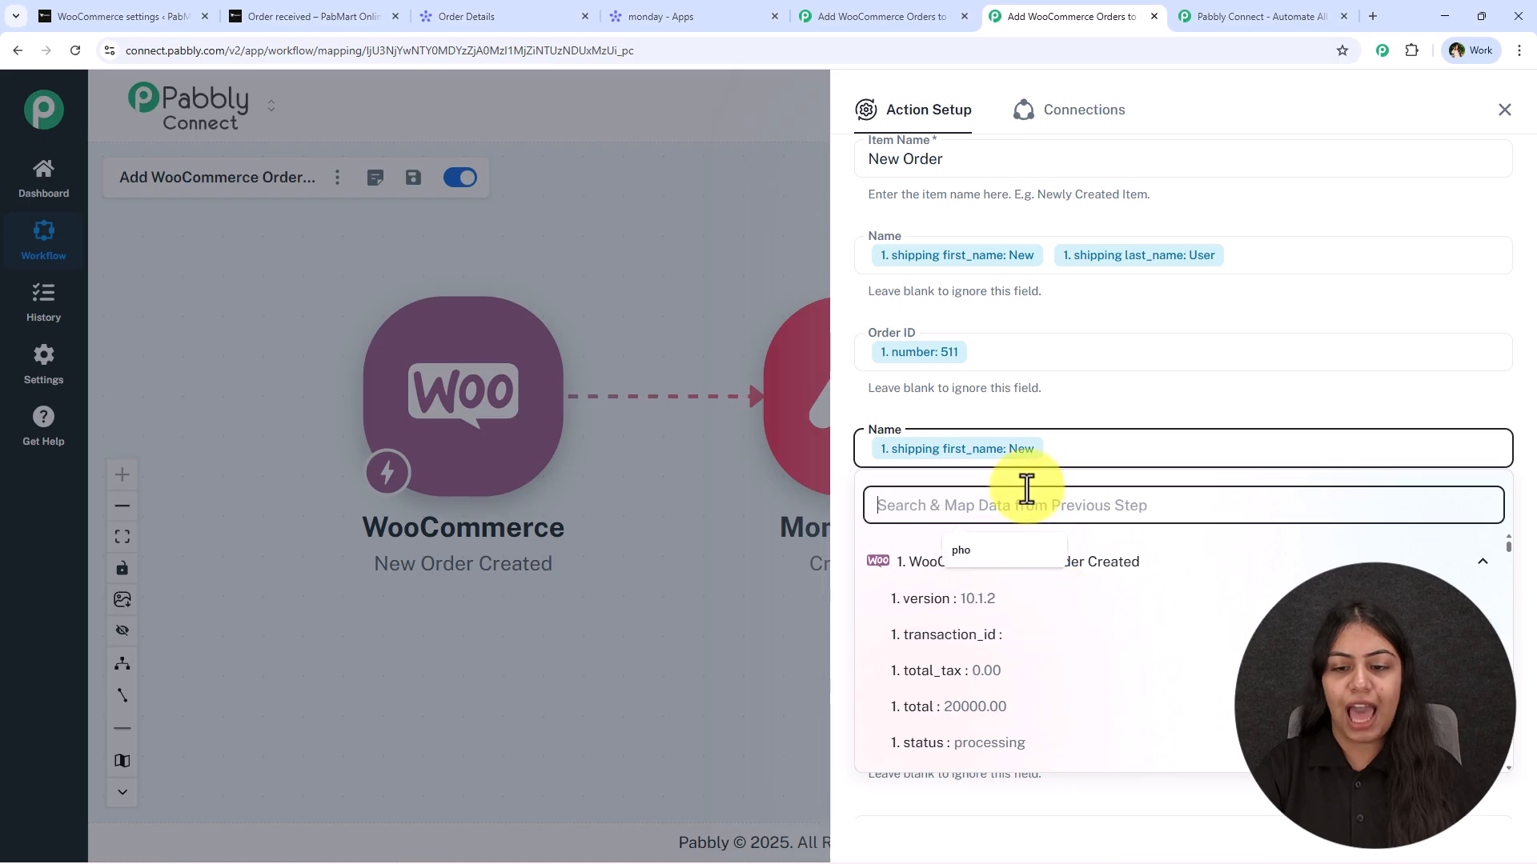
pyautogui.write('las')
pyautogui.click(1063, 621)
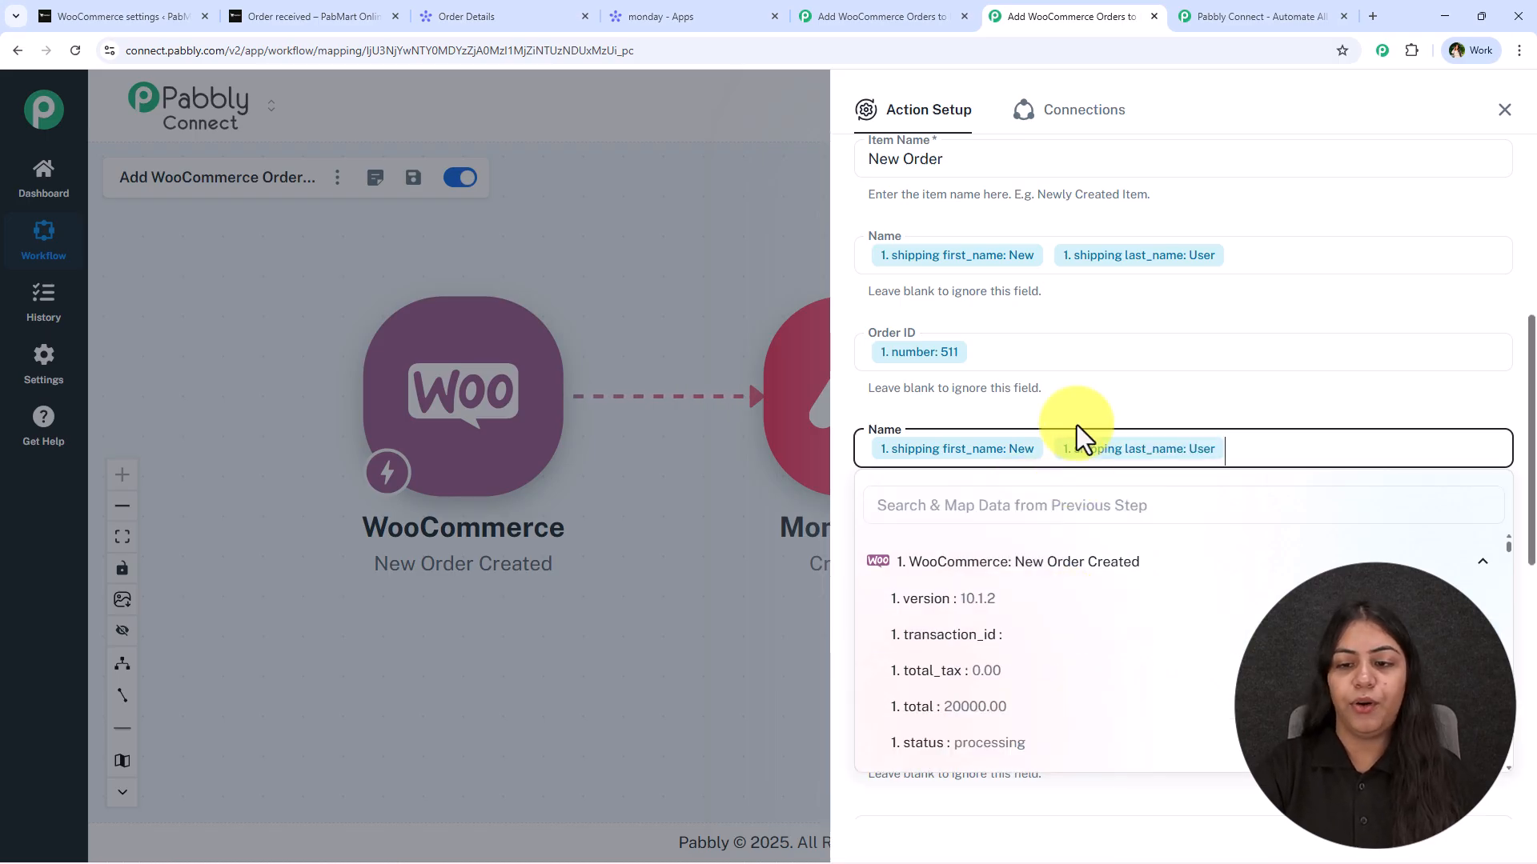
pyautogui.click(1083, 418)
# - Map both the Email (Label) and Email (Email Address) fields to the WooCommerce billing email
pyautogui.scroll(-3, 1082, 417)
pyautogui.click(950, 312)
pyautogui.click(931, 367)
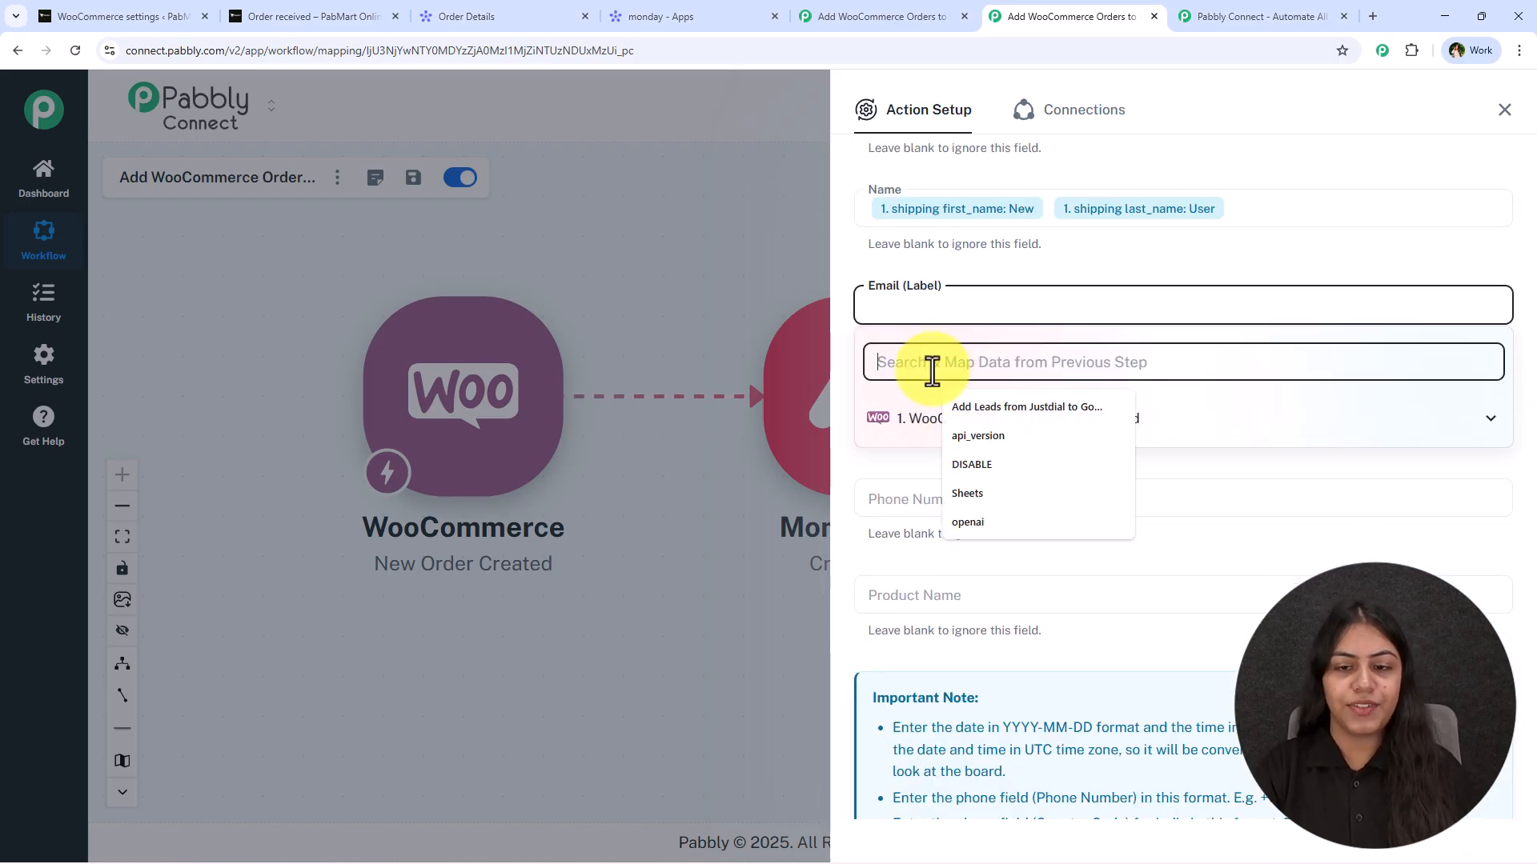
pyautogui.write('@')
pyautogui.click(1103, 449)
pyautogui.click(1076, 264)
pyautogui.click(945, 401)
pyautogui.click(931, 458)
pyautogui.write('@')
pyautogui.click(957, 549)
pyautogui.click(1020, 364)
# - Map the Phone Number field to the WooCommerce shipping phone
pyautogui.click(935, 498)
pyautogui.click(903, 546)
pyautogui.write('ph')
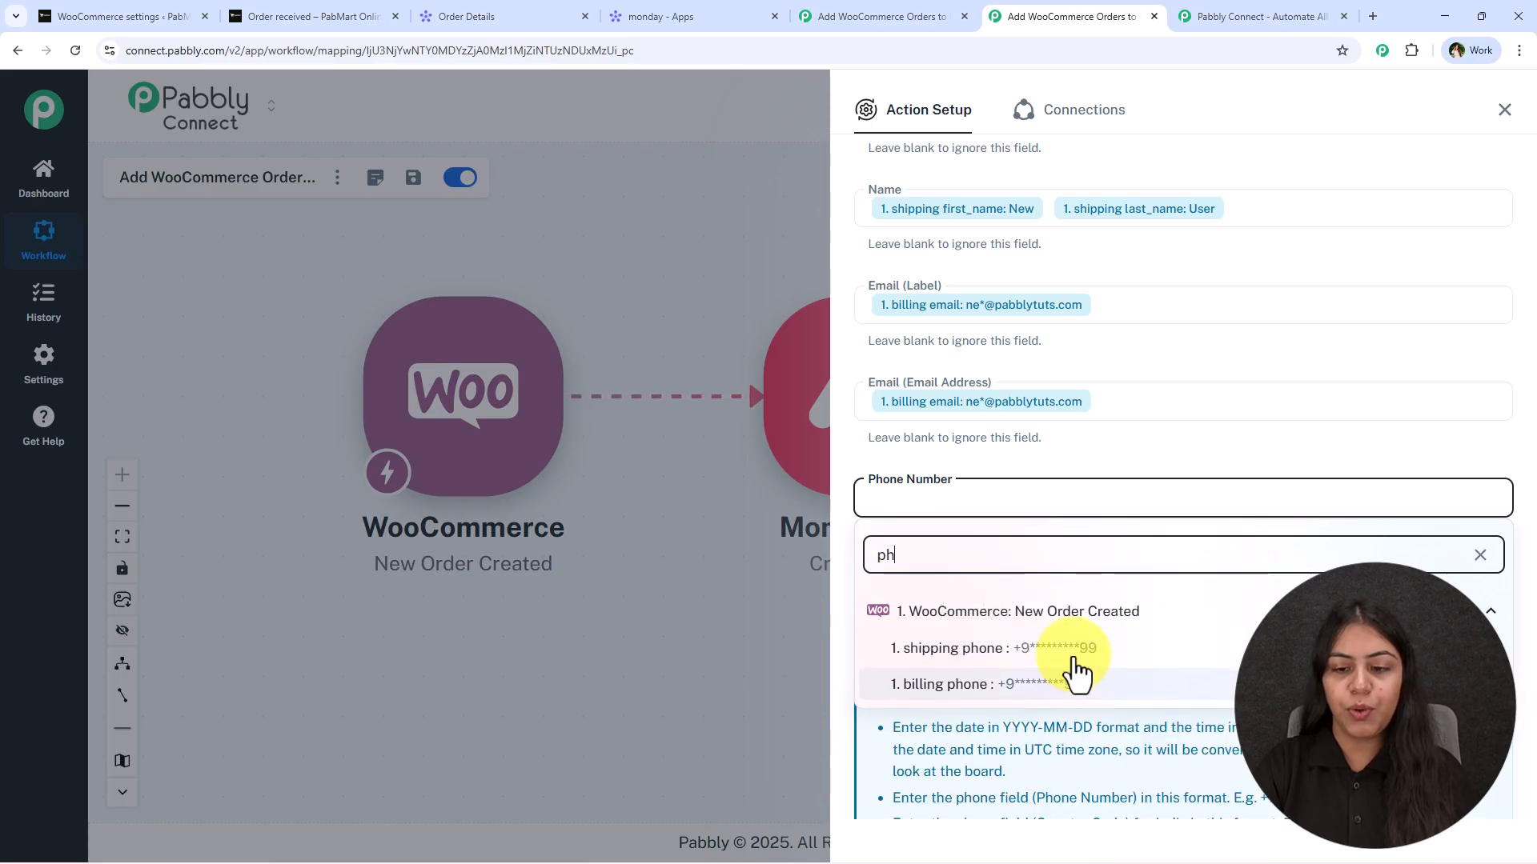
pyautogui.click(1073, 650)
# - Map the Product Name field to line_items 0 name from the WooCommerce order data
pyautogui.click(957, 596)
pyautogui.click(939, 644)
pyautogui.write('ite')
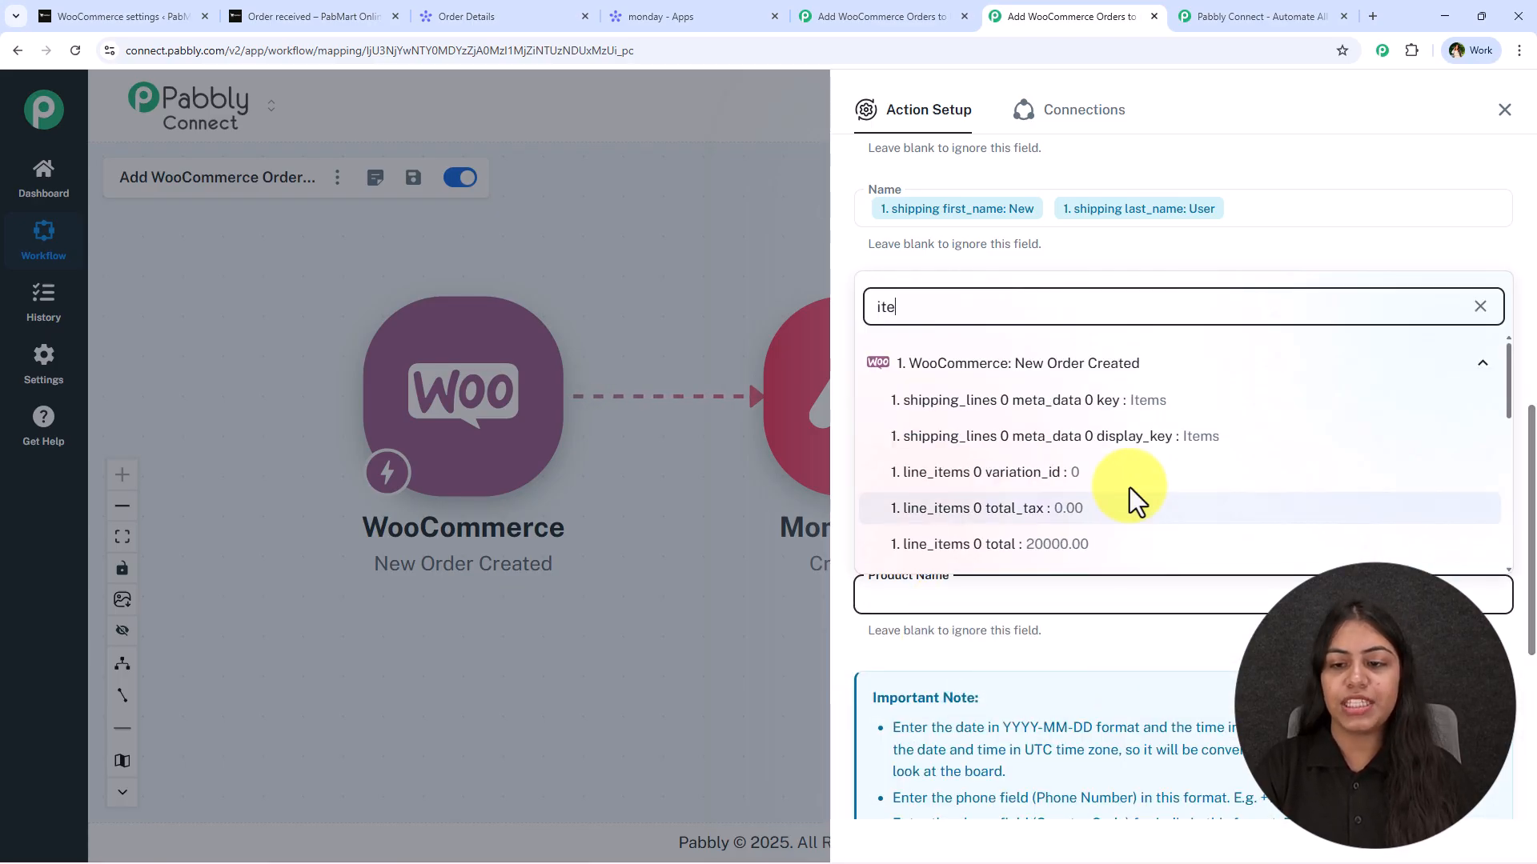
pyautogui.scroll(-5, 1113, 488)
pyautogui.click(1063, 418)
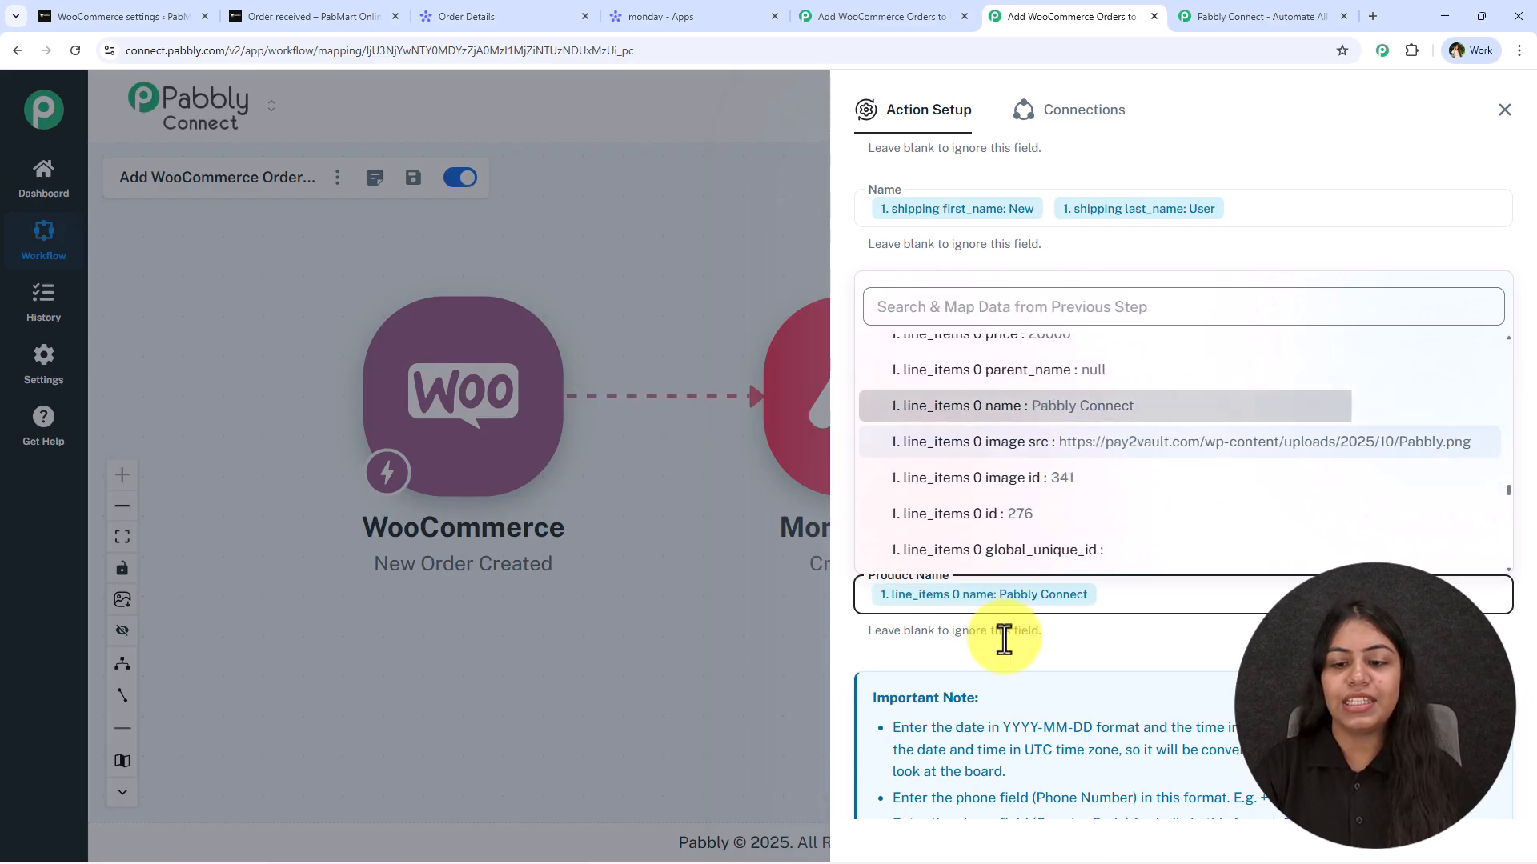
pyautogui.click(1002, 645)
# - Save the action with a test request, close its setup and move the Monday.com node farther from the WooCommerce trigger on the canvas
pyautogui.scroll(-6, 1106, 517)
pyautogui.click(972, 737)
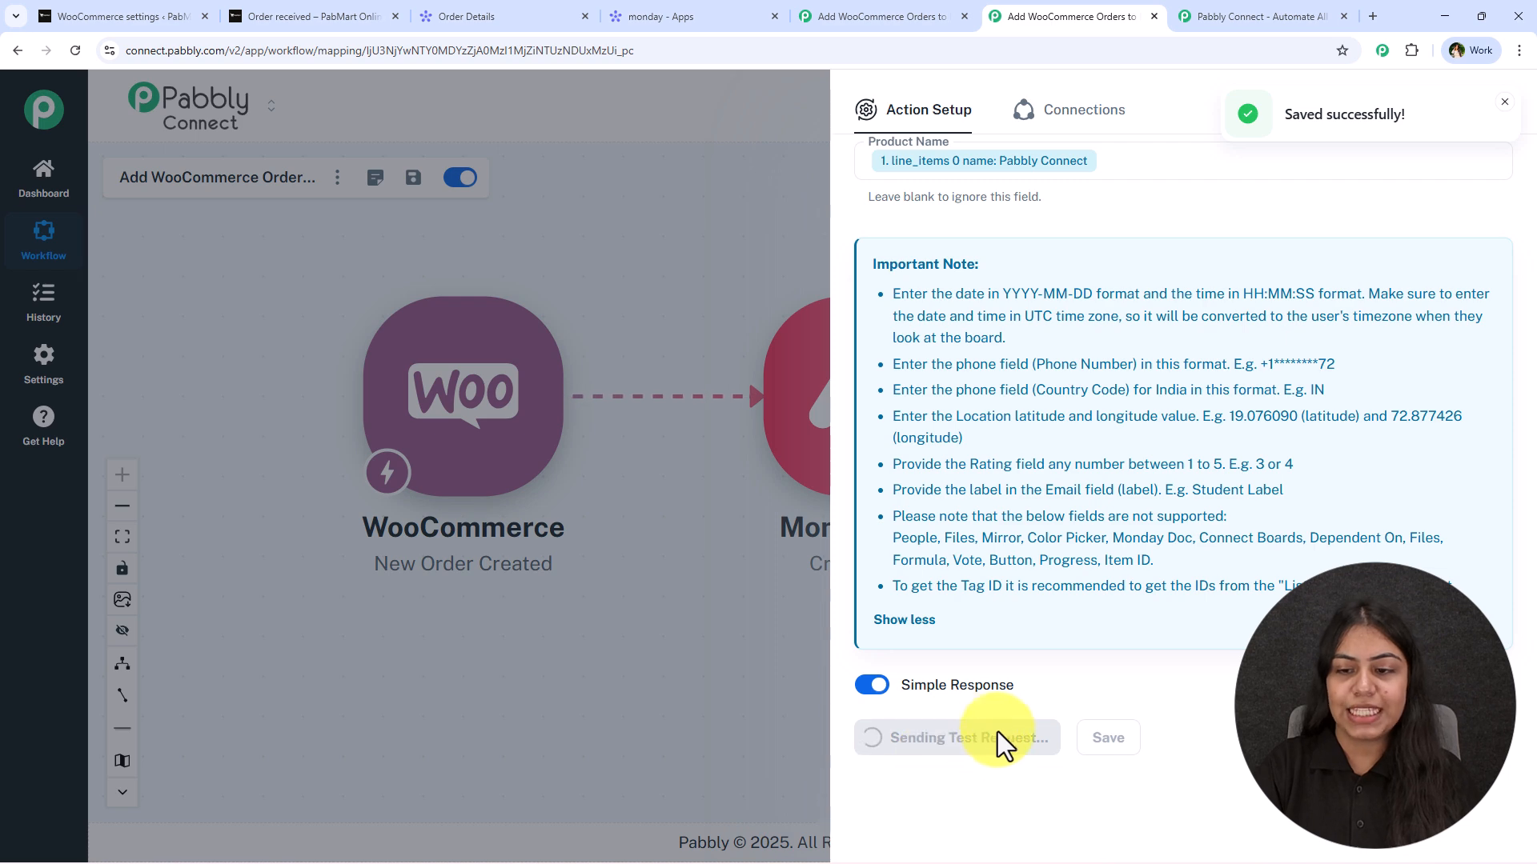
pyautogui.scroll(-4, 1183, 679)
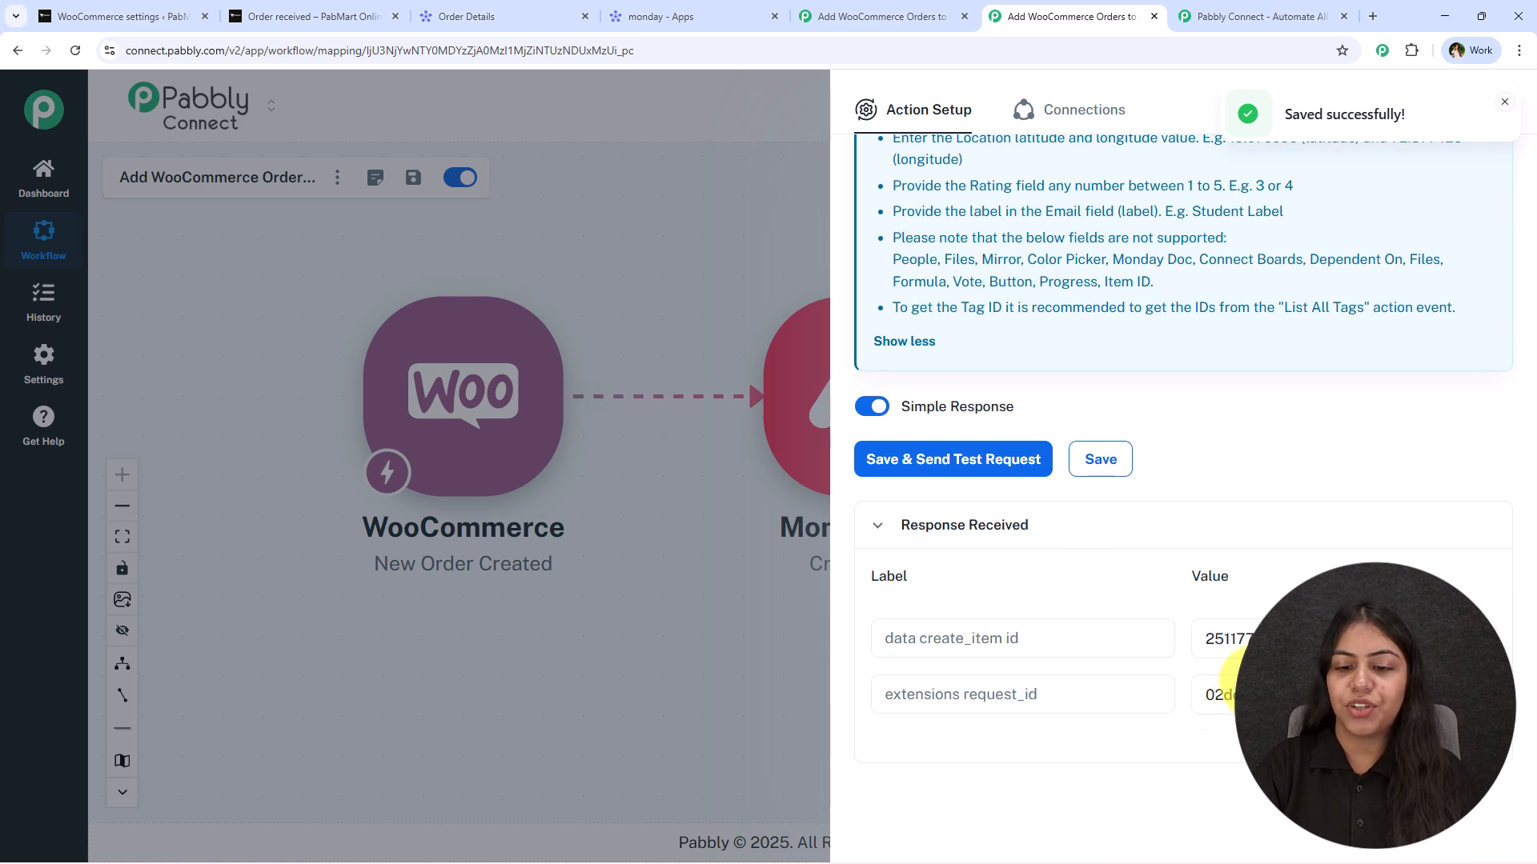
pyautogui.click(1505, 110)
pyautogui.moveTo(833, 294); pyautogui.dragTo(1028, 422)
# - Check the new order item on the Order Details board in monday.com, widening the Email column, and return to the Pabbly Connect workflow
pyautogui.click(547, 15)
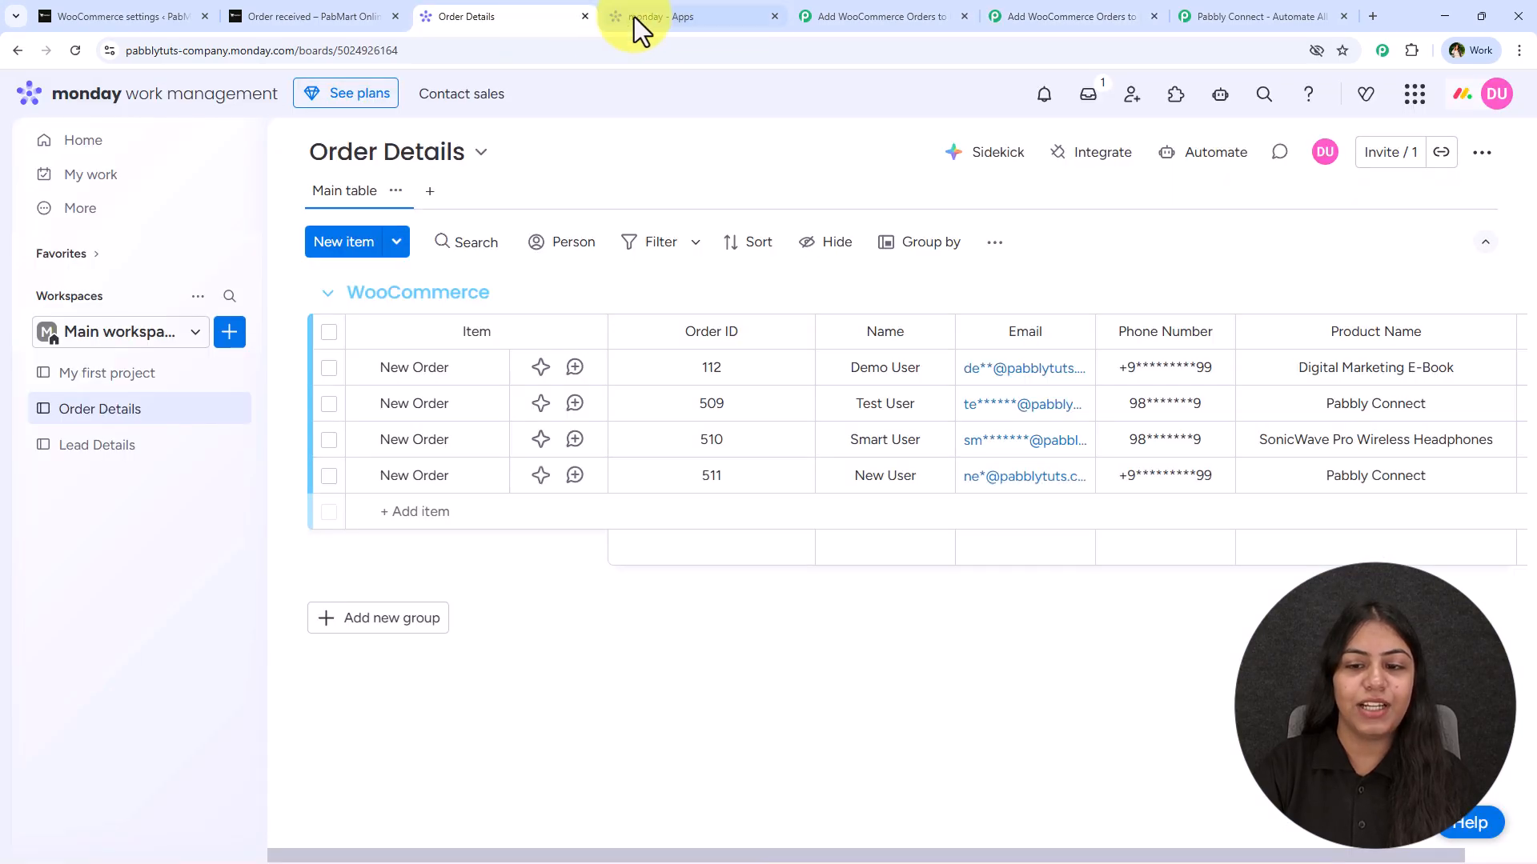
pyautogui.moveTo(1095, 333); pyautogui.dragTo(878, 345)
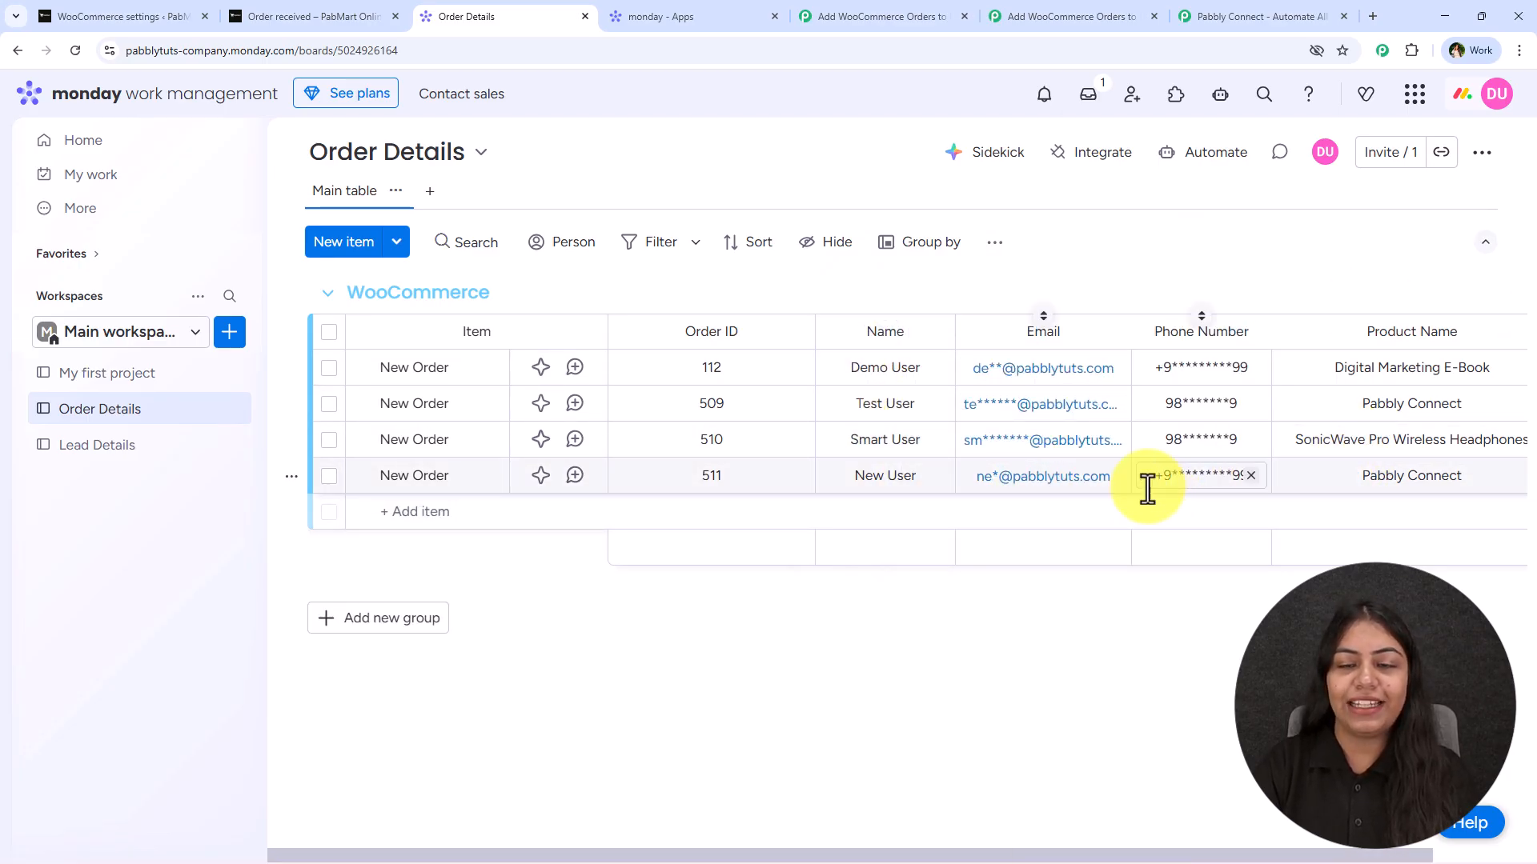
pyautogui.click(1137, 14)
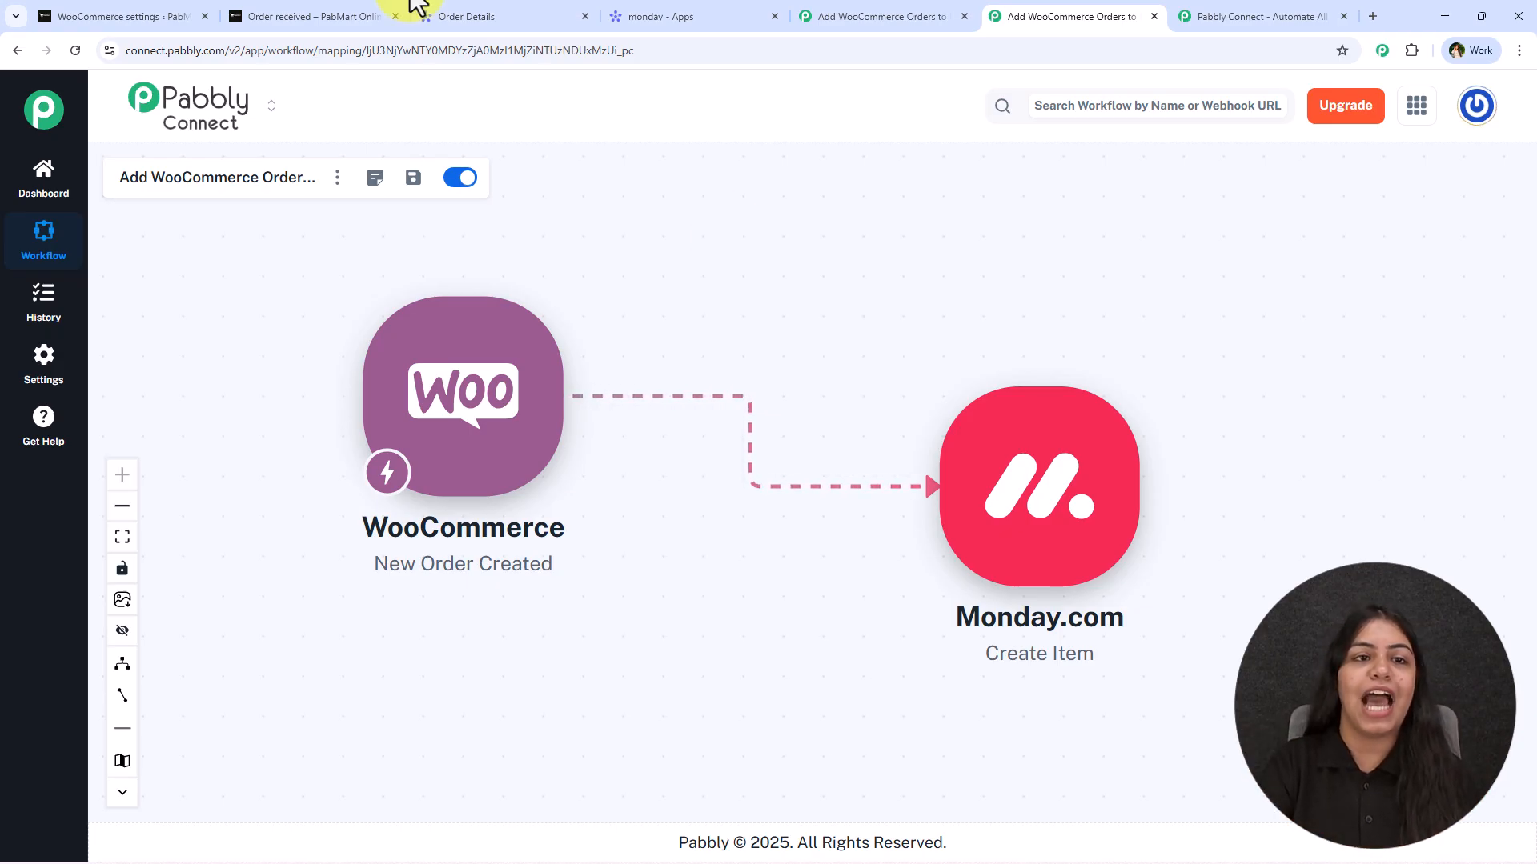
pyautogui.click(512, 16)
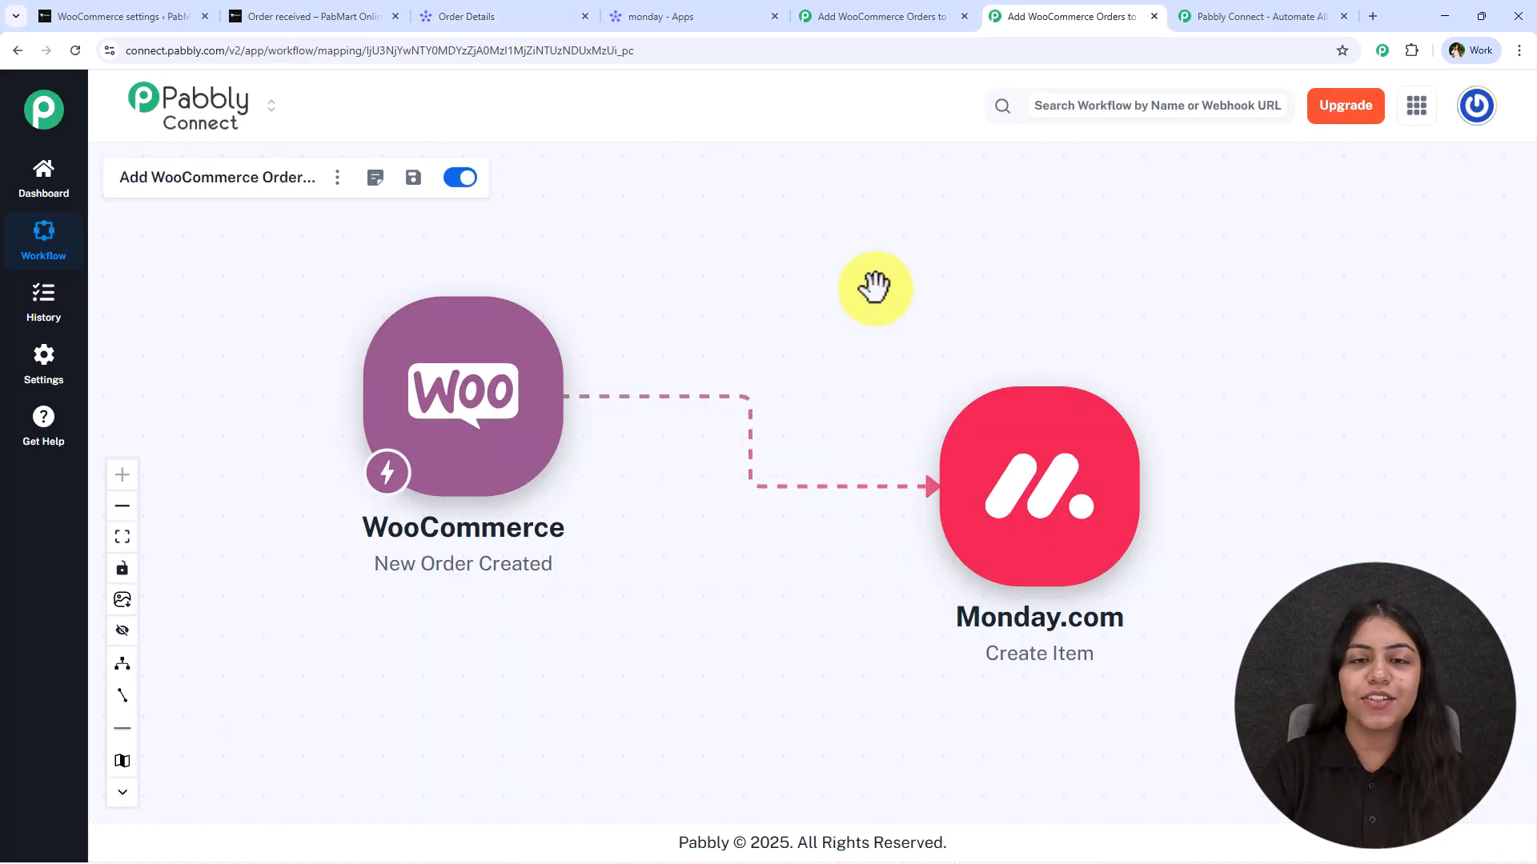